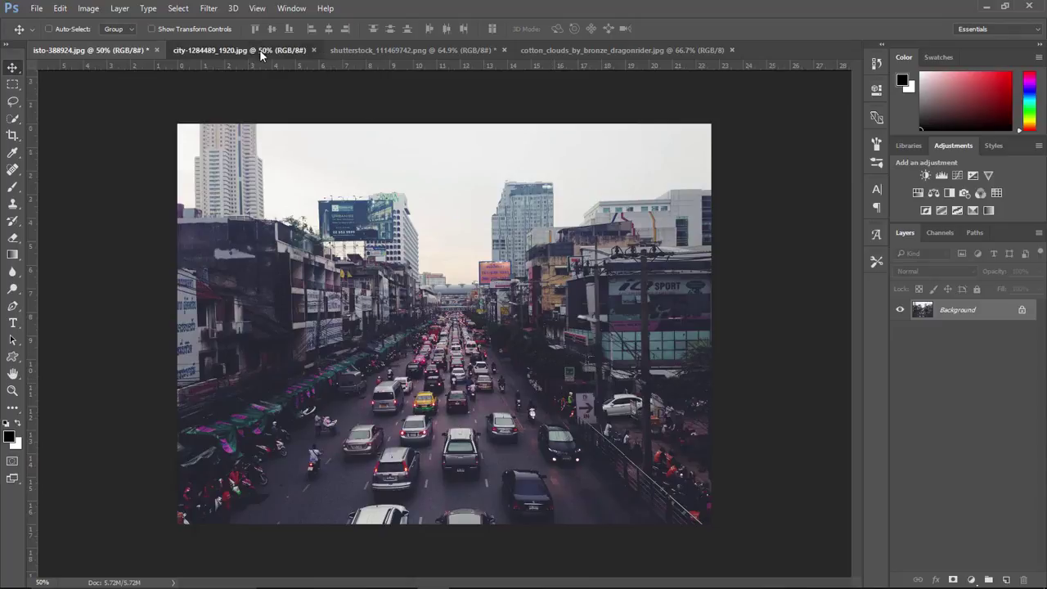
Review the other open source images, including the cotton clouds photo, and return to isto-388924.jpg.
{"action": "left_click", "coordinate": [299, 50]}
{"action": "left_click", "coordinate": [365, 53]}
{"action": "left_click", "coordinate": [567, 51]}
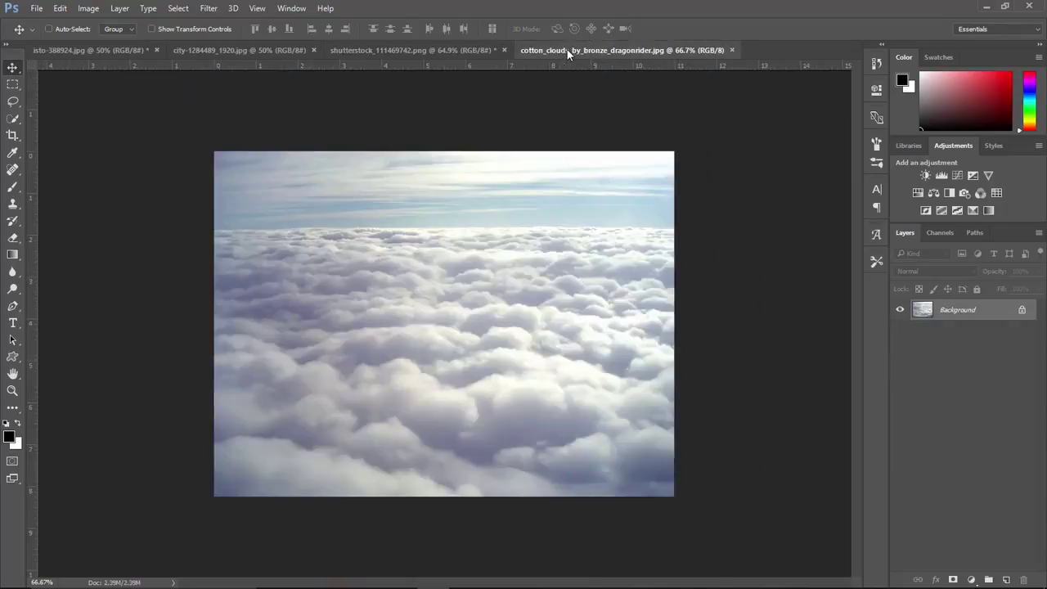
{"action": "left_click", "coordinate": [121, 51]}
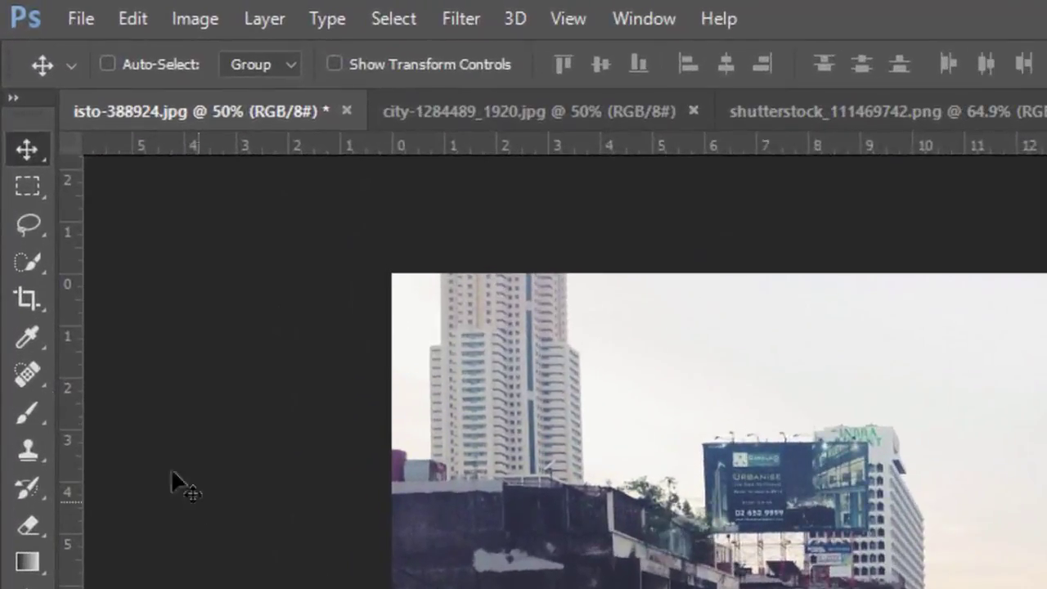
Crop narrow strips off both sides of the street photo, keeping its full height.
{"action": "left_click", "coordinate": [28, 301]}
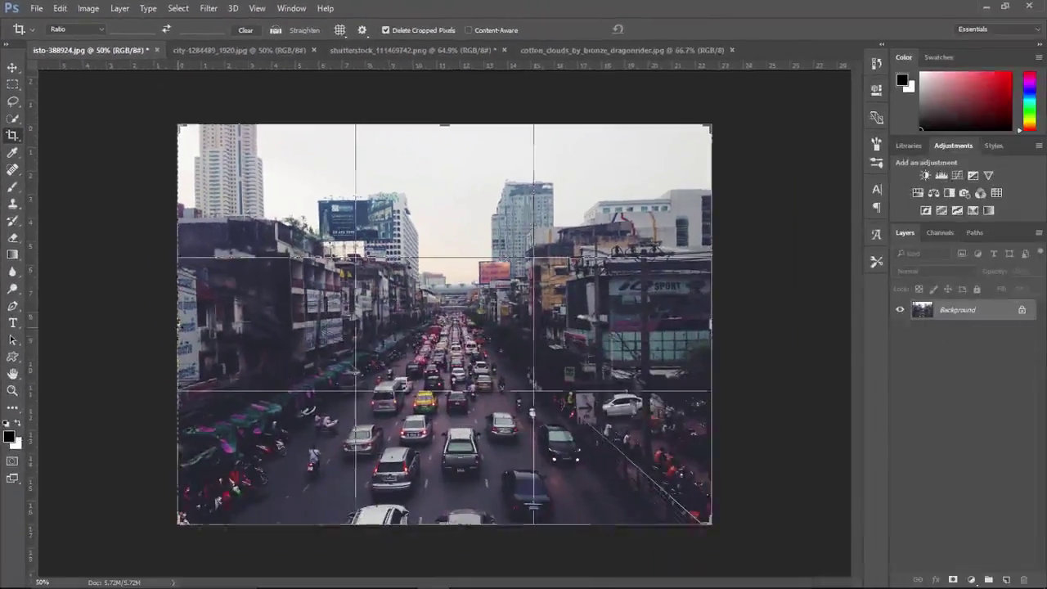
{"action": "left_click_drag", "start_coordinate": [179, 324], "coordinate": [219, 316]}
{"action": "left_click_drag", "start_coordinate": [688, 322], "coordinate": [665, 321]}
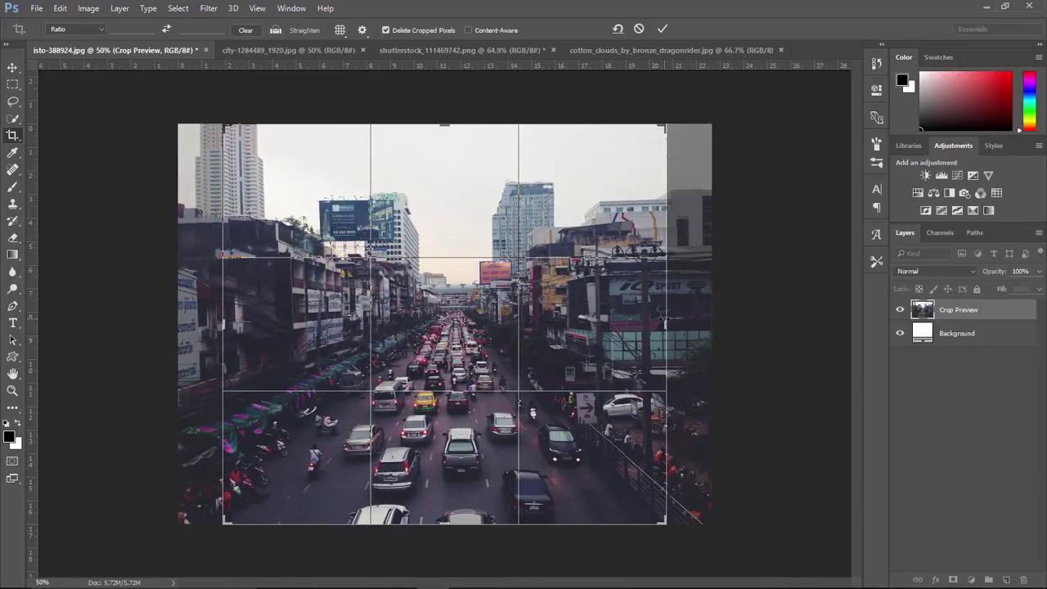
{"action": "left_click", "coordinate": [662, 30]}
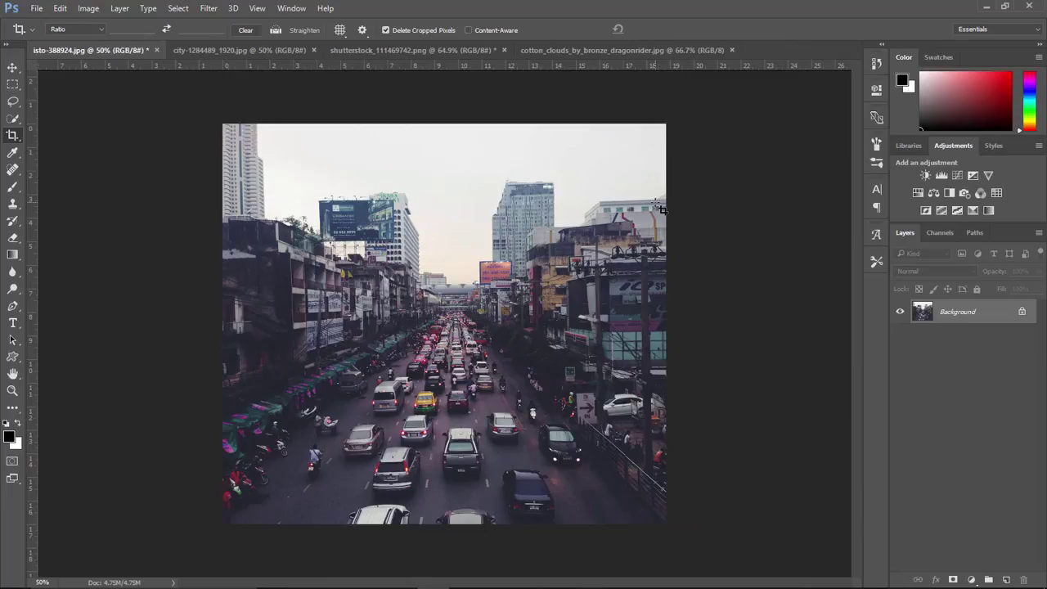
{"action": "left_click", "coordinate": [12, 67]}
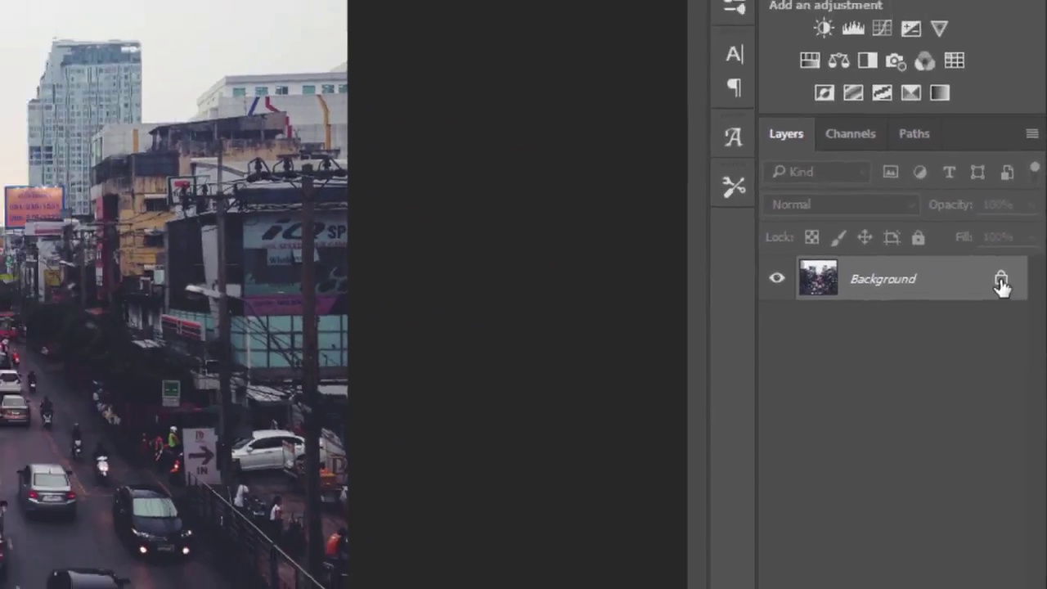
Unlock the background layer and rotate the street photo 180° so the city hangs upside down.
{"action": "left_click", "coordinate": [985, 257]}
{"action": "key", "text": "ctrl+t"}
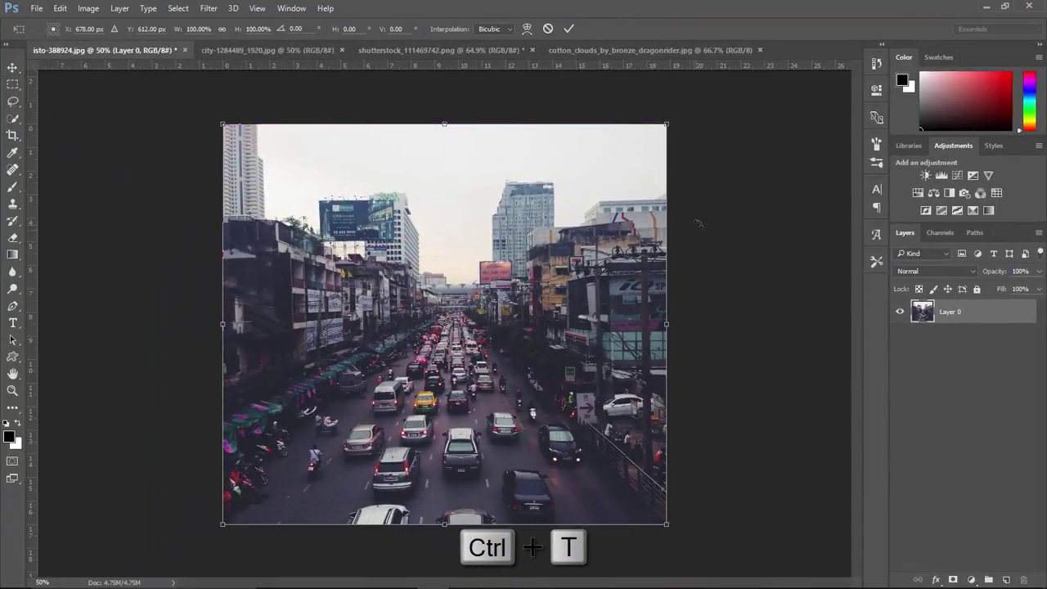
{"action": "left_click_drag", "start_coordinate": [699, 202], "coordinate": [290, 377]}
{"action": "key", "text": "ctrl+Return"}
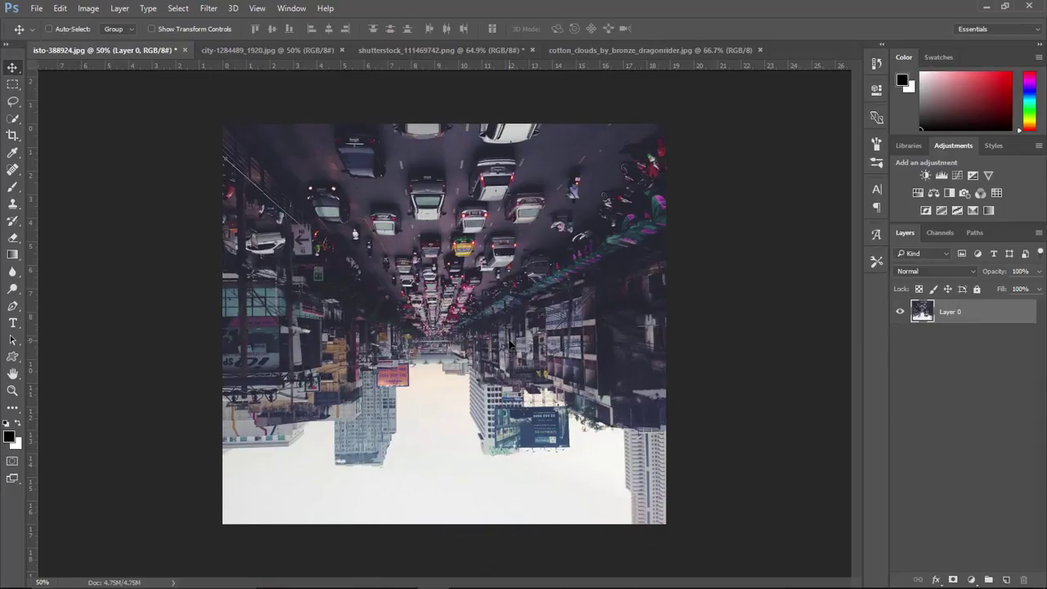
{"action": "key", "text": "ctrl"}
Extend the canvas downward with the Crop tool, adding an empty strip below the upside-down buildings.
{"action": "left_click", "coordinate": [12, 136]}
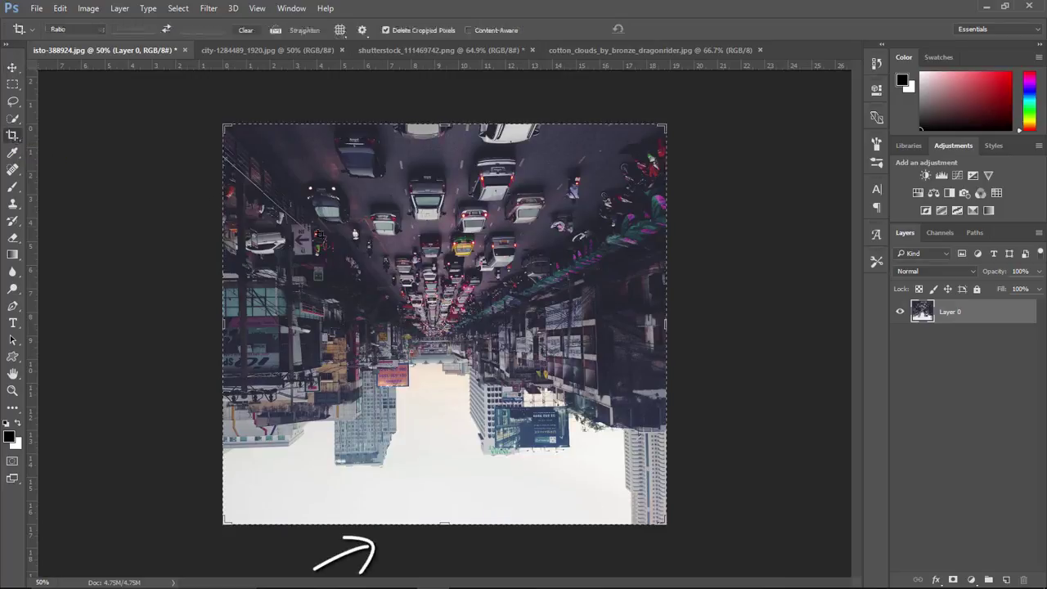
{"action": "left_click_drag", "start_coordinate": [441, 523], "coordinate": [452, 559]}
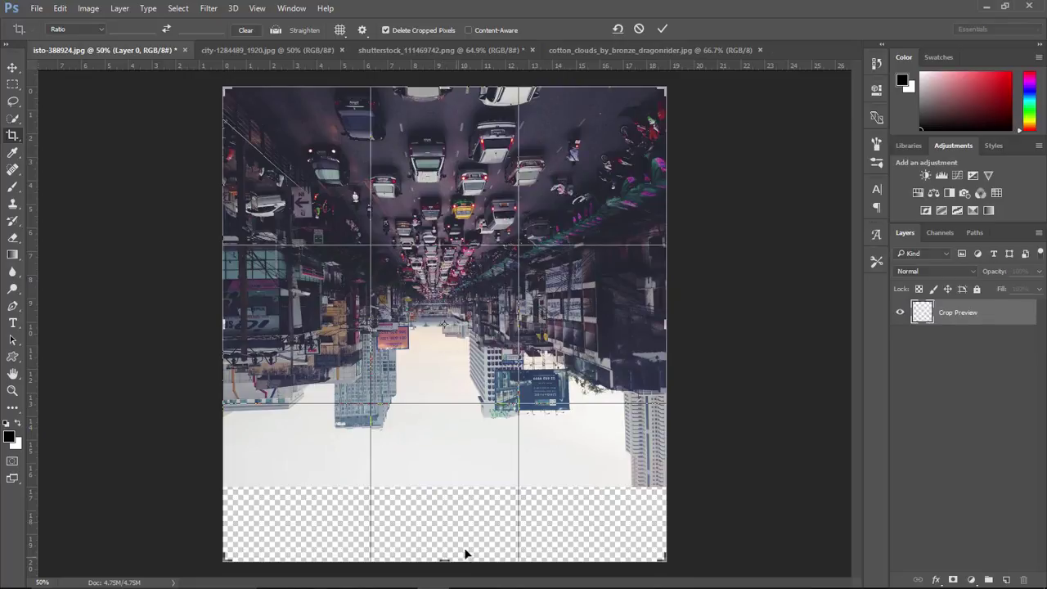
{"action": "left_click", "coordinate": [662, 30]}
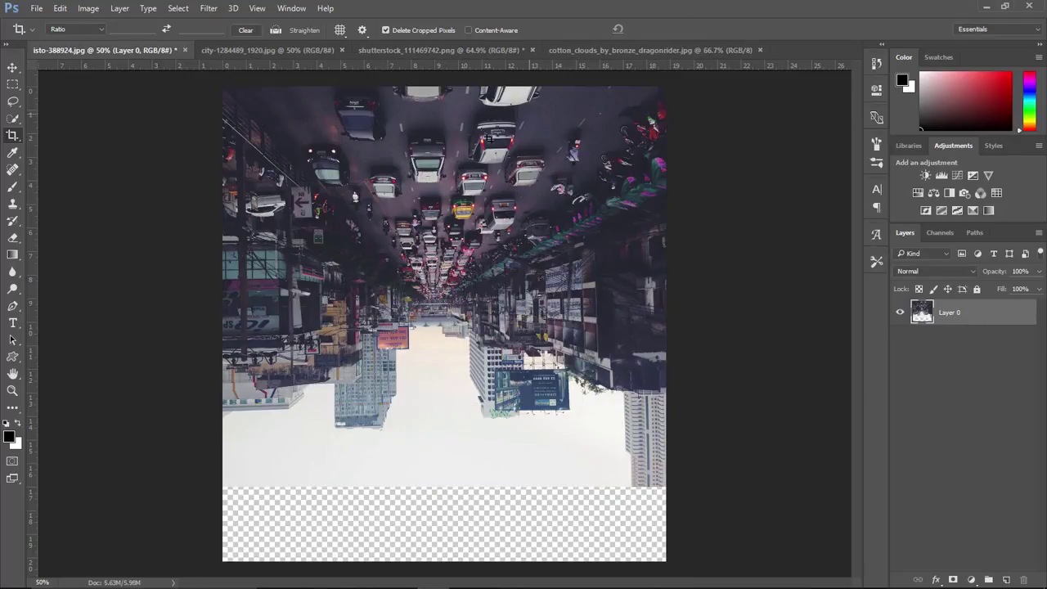
{"action": "key", "text": "v"}
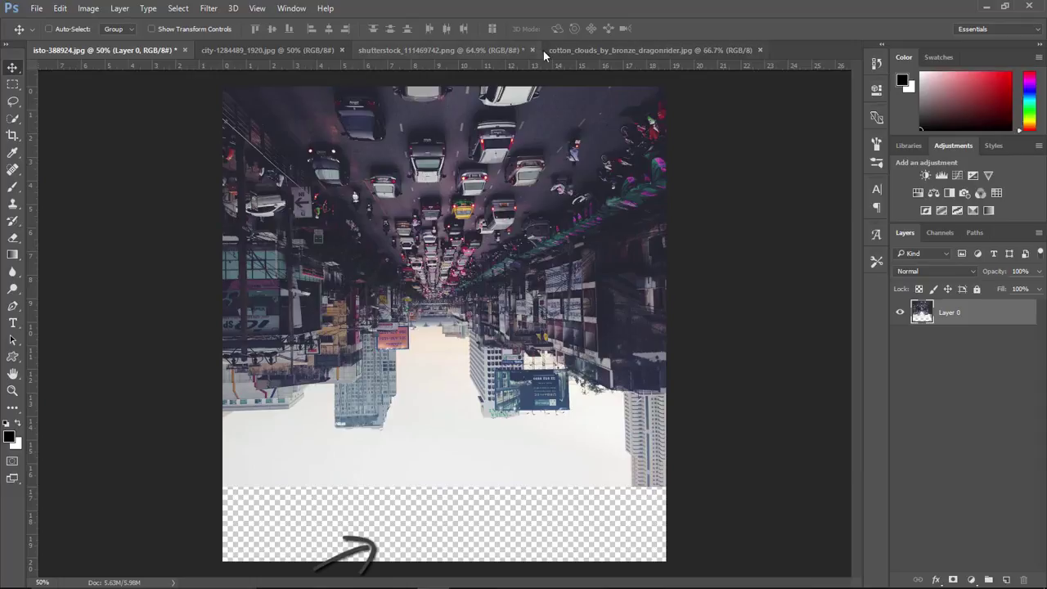
Bring the cotton clouds image into the street document, align it with the canvas's lower edge and scale it to the full canvas width.
{"action": "left_click", "coordinate": [565, 50]}
{"action": "left_click_drag", "start_coordinate": [575, 292], "coordinate": [513, 402]}
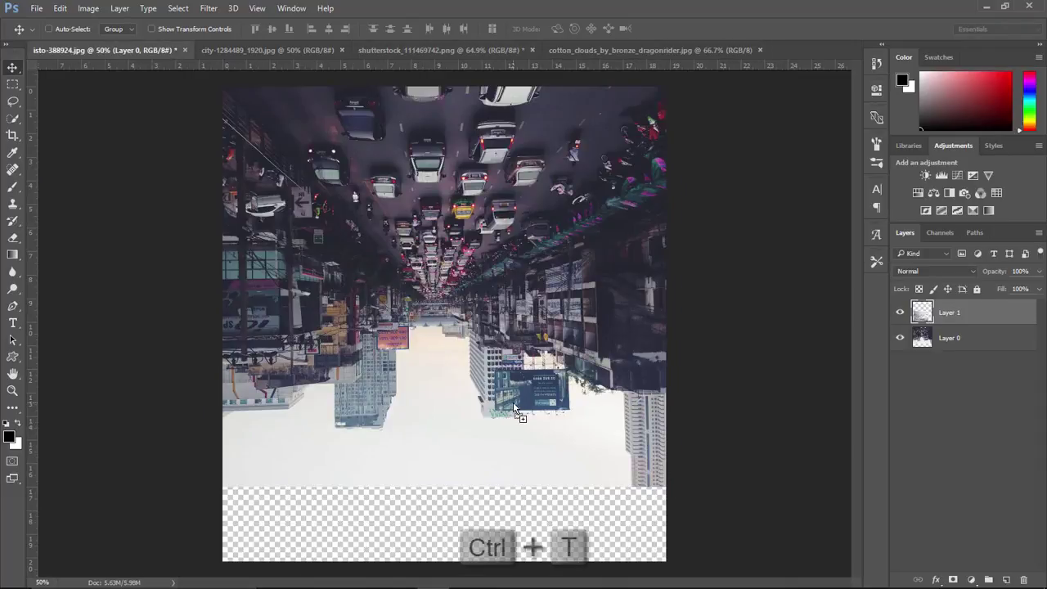
{"action": "left_click_drag", "start_coordinate": [449, 394], "coordinate": [469, 399]}
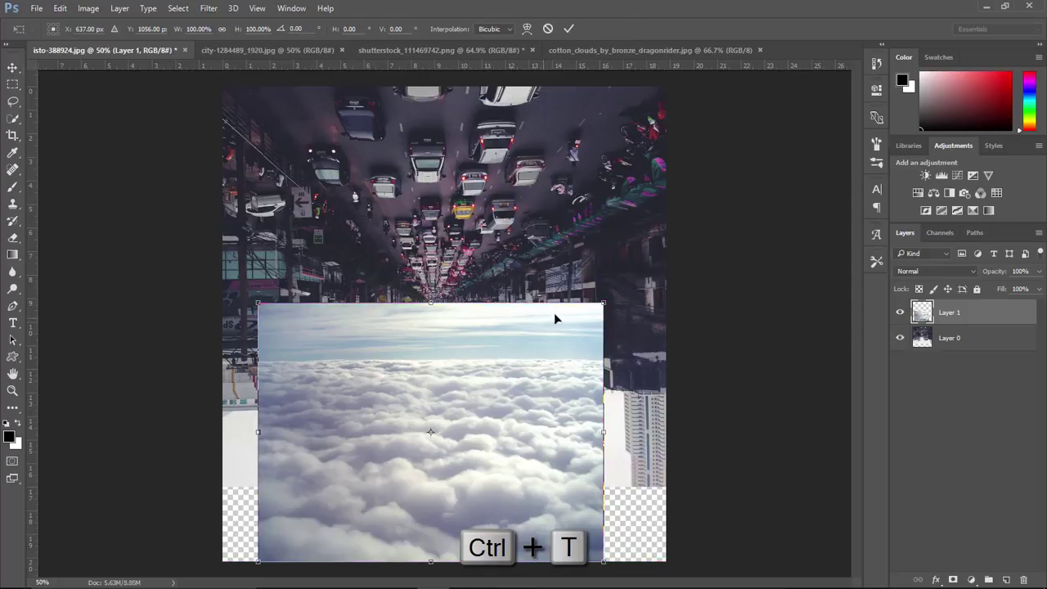
{"action": "left_click_drag", "start_coordinate": [605, 300], "coordinate": [665, 255]}
{"action": "left_click_drag", "start_coordinate": [257, 255], "coordinate": [223, 229]}
{"action": "key", "text": "Return"}
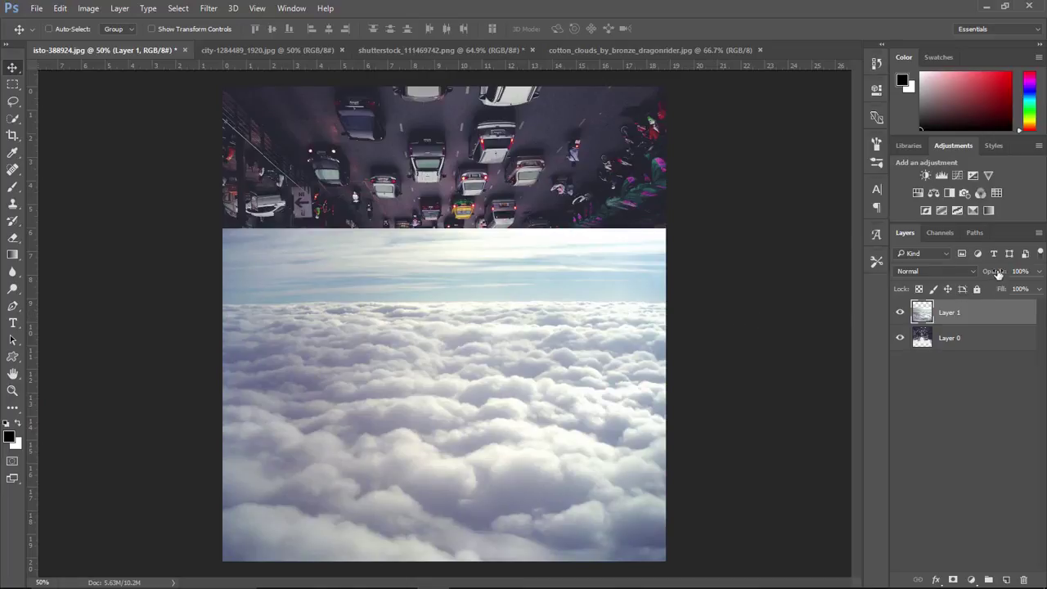
Lower the cloud layer's opacity to 37% and add a layer mask to it, ready for painting with the Brush tool.
{"action": "mouse_move", "coordinate": [958, 272]}
{"action": "left_mouse_down"}
{"action": "mouse_move", "coordinate": [946, 273]}
{"action": "mouse_move", "coordinate": [959, 272]}
{"action": "left_mouse_up"}
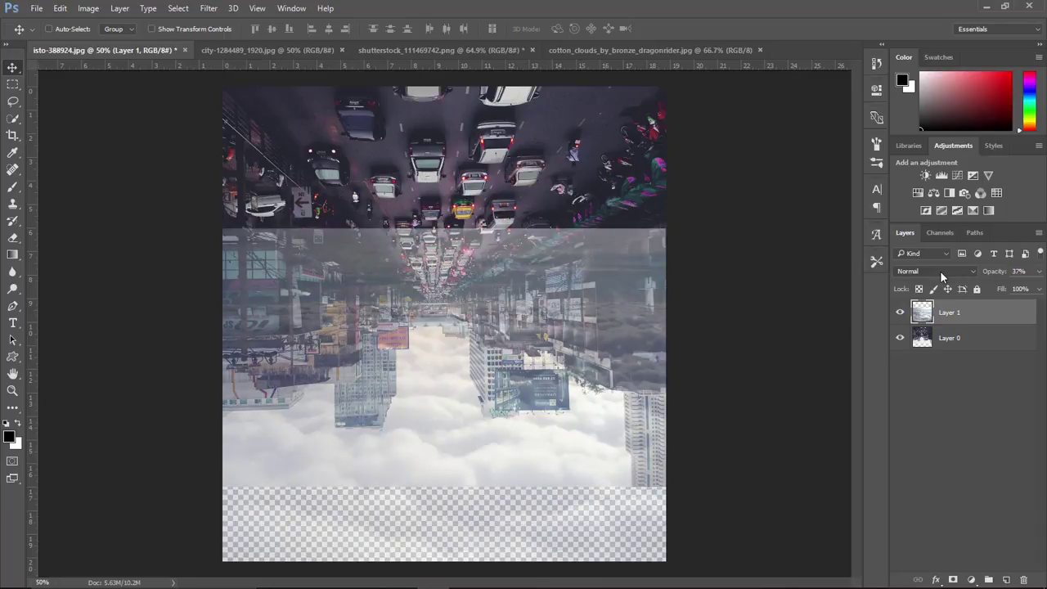
{"action": "right_click", "coordinate": [15, 191]}
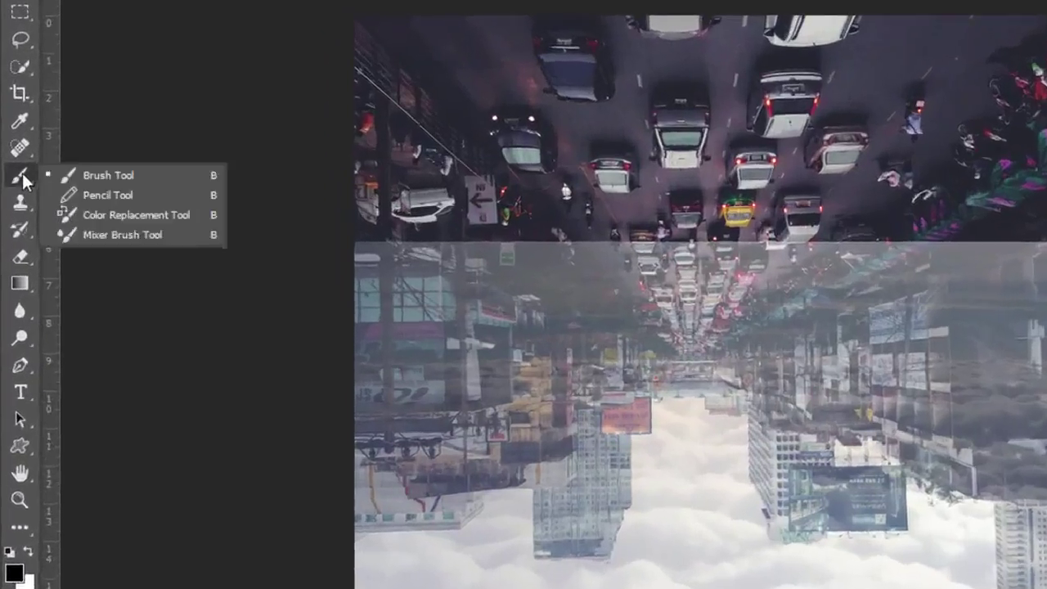
{"action": "left_click", "coordinate": [17, 195]}
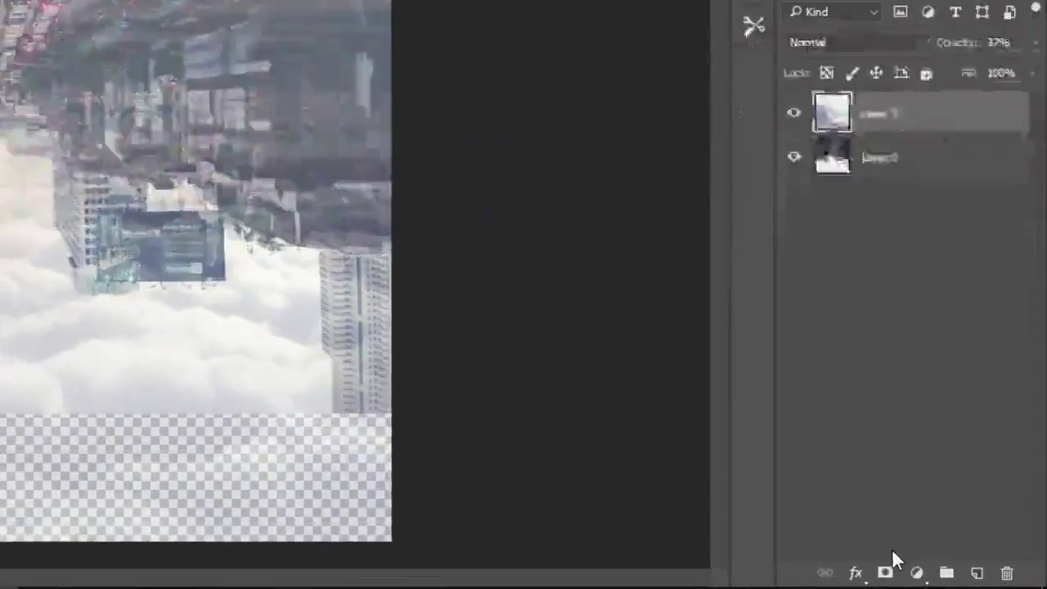
{"action": "left_click", "coordinate": [885, 572]}
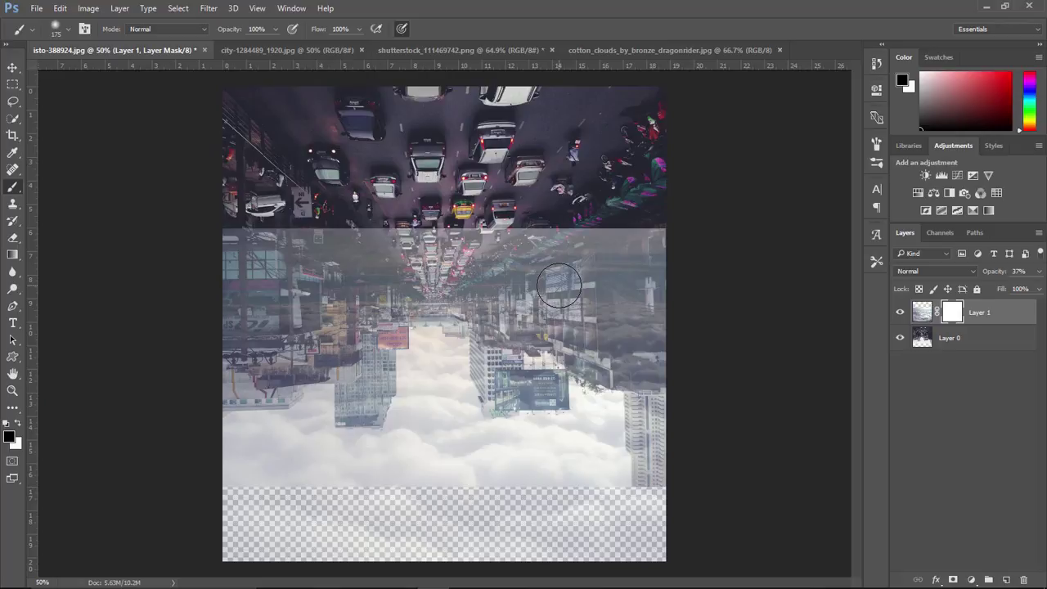
Paint black on the cloud layer's mask with a soft brush of 250 down to 125 px, clearing clouds from the street and buildings.
{"action": "right_click", "coordinate": [560, 286]}
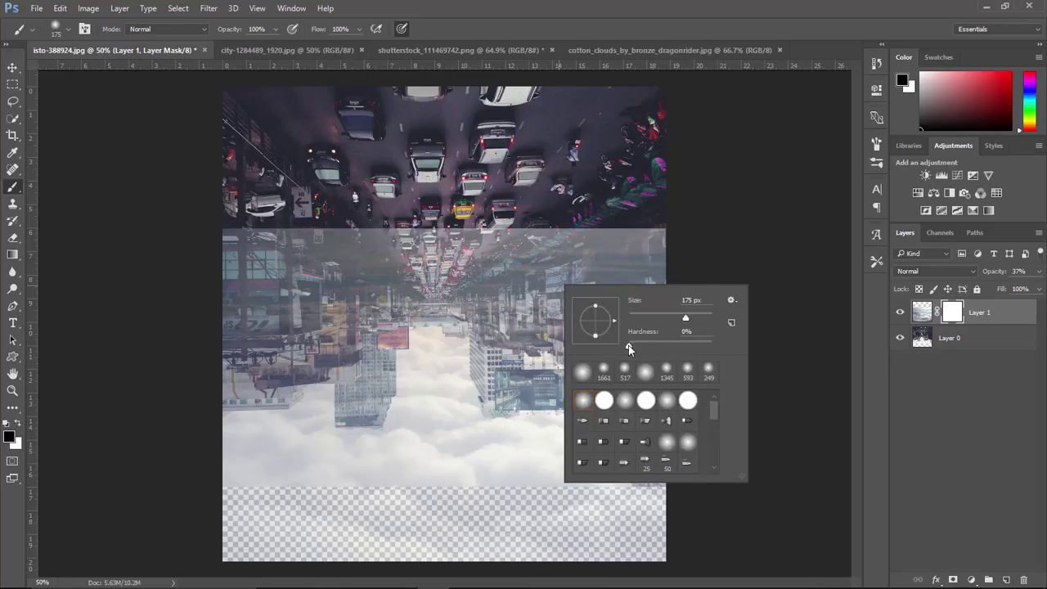
{"action": "left_click", "coordinate": [574, 252]}
{"action": "key", "text": "bracketright"}
{"action": "key", "text": "bracketright"}
{"action": "key", "text": "bracketright"}
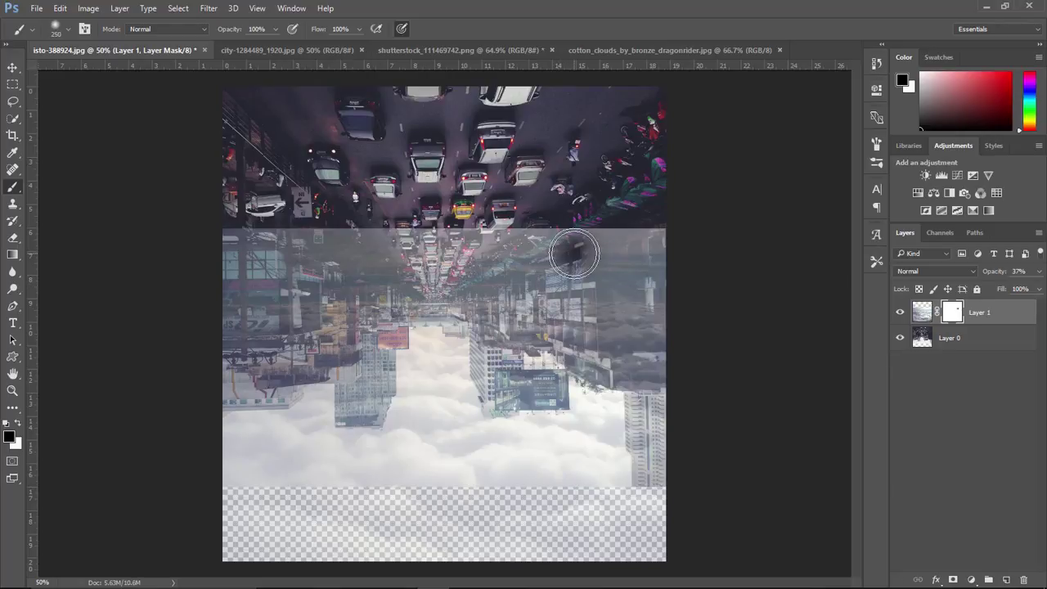
{"action": "mouse_move", "coordinate": [574, 250]}
{"action": "left_mouse_down"}
{"action": "mouse_move", "coordinate": [654, 242]}
{"action": "mouse_move", "coordinate": [614, 246]}
{"action": "mouse_move", "coordinate": [629, 249]}
{"action": "mouse_move", "coordinate": [420, 229]}
{"action": "mouse_move", "coordinate": [194, 257]}
{"action": "mouse_move", "coordinate": [370, 229]}
{"action": "left_mouse_up"}
{"action": "key", "text": "bracketleft"}
{"action": "key", "text": "bracketleft"}
{"action": "key", "text": "bracketleft"}
{"action": "mouse_move", "coordinate": [271, 237]}
{"action": "left_mouse_down"}
{"action": "mouse_move", "coordinate": [303, 292]}
{"action": "mouse_move", "coordinate": [226, 345]}
{"action": "mouse_move", "coordinate": [272, 381]}
{"action": "mouse_move", "coordinate": [233, 382]}
{"action": "mouse_move", "coordinate": [359, 333]}
{"action": "mouse_move", "coordinate": [359, 377]}
{"action": "mouse_move", "coordinate": [373, 389]}
{"action": "mouse_move", "coordinate": [380, 306]}
{"action": "mouse_move", "coordinate": [425, 286]}
{"action": "mouse_move", "coordinate": [446, 299]}
{"action": "mouse_move", "coordinate": [510, 294]}
{"action": "mouse_move", "coordinate": [618, 239]}
{"action": "mouse_move", "coordinate": [637, 299]}
{"action": "mouse_move", "coordinate": [662, 303]}
{"action": "mouse_move", "coordinate": [612, 357]}
{"action": "mouse_move", "coordinate": [643, 362]}
{"action": "mouse_move", "coordinate": [492, 337]}
{"action": "mouse_move", "coordinate": [505, 394]}
{"action": "mouse_move", "coordinate": [549, 380]}
{"action": "mouse_move", "coordinate": [495, 372]}
{"action": "mouse_move", "coordinate": [488, 356]}
{"action": "left_mouse_up"}
{"action": "key", "text": "bracketleft"}
{"action": "key", "text": "bracketleft"}
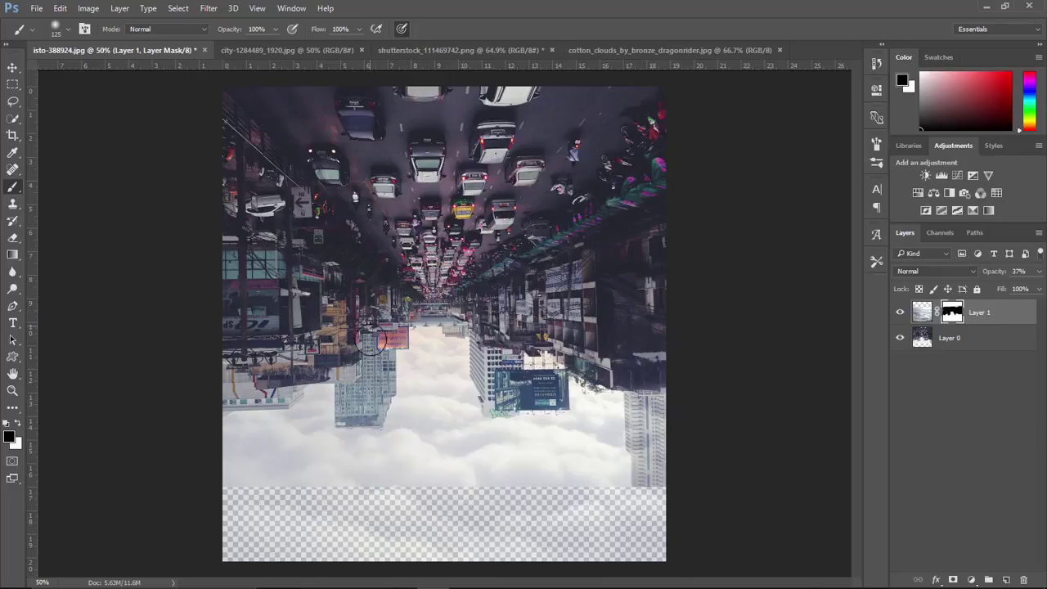
{"action": "mouse_move", "coordinate": [638, 346]}
{"action": "left_mouse_down"}
{"action": "mouse_move", "coordinate": [664, 450]}
{"action": "mouse_move", "coordinate": [657, 426]}
{"action": "mouse_move", "coordinate": [649, 478]}
{"action": "mouse_move", "coordinate": [651, 386]}
{"action": "left_mouse_up"}
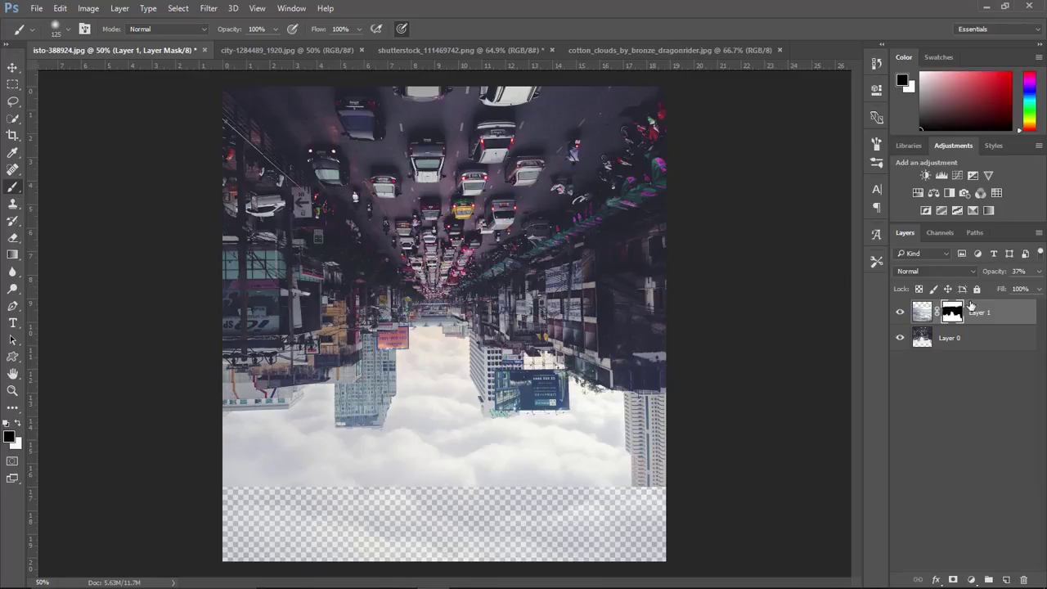
Set the cloud layer's opacity to 100% and paint white on its mask at 300 px to fade the tall towers' tips into clouds.
{"action": "left_click_drag", "start_coordinate": [1022, 271], "coordinate": [1043, 274]}
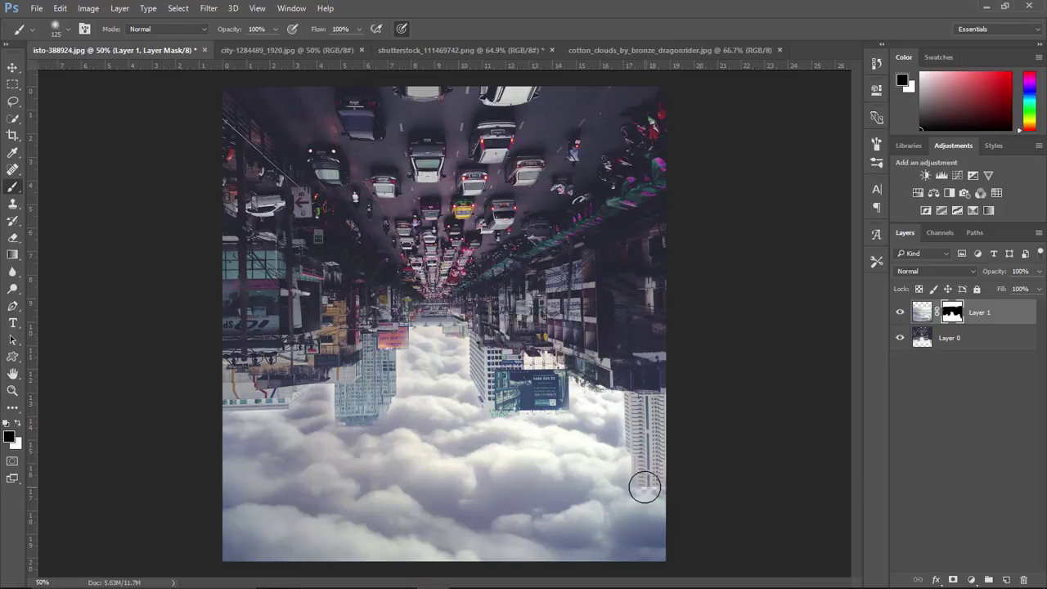
{"action": "key", "text": "bracketright"}
{"action": "key", "text": "bracketright"}
{"action": "key", "text": "bracketright"}
{"action": "key", "text": "bracketright"}
{"action": "key", "text": "bracketright"}
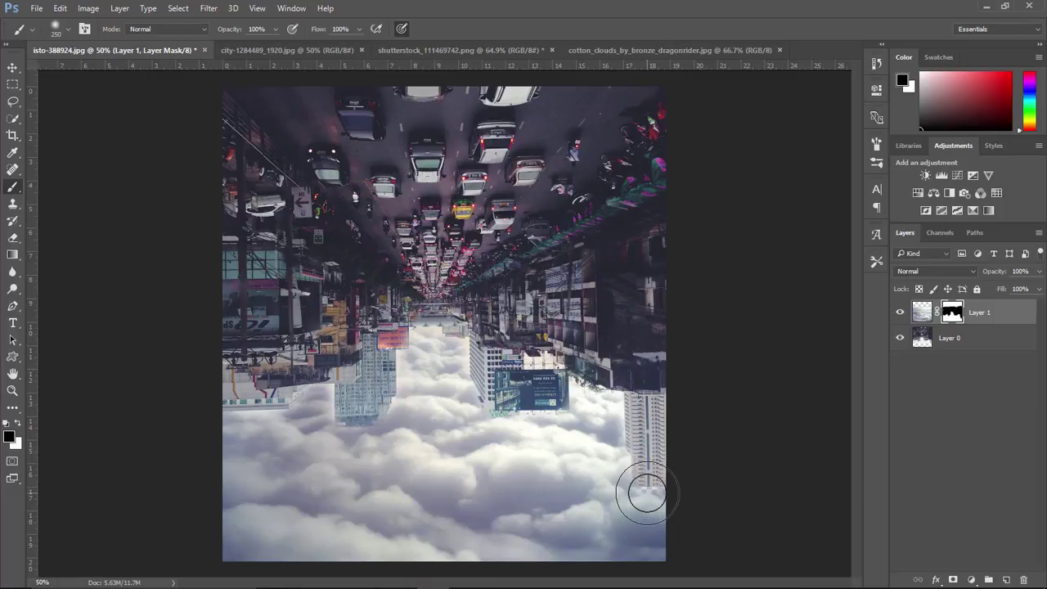
{"action": "left_click", "coordinate": [19, 423]}
{"action": "mouse_move", "coordinate": [630, 502]}
{"action": "left_mouse_down"}
{"action": "mouse_move", "coordinate": [652, 525]}
{"action": "mouse_move", "coordinate": [664, 480]}
{"action": "left_mouse_up"}
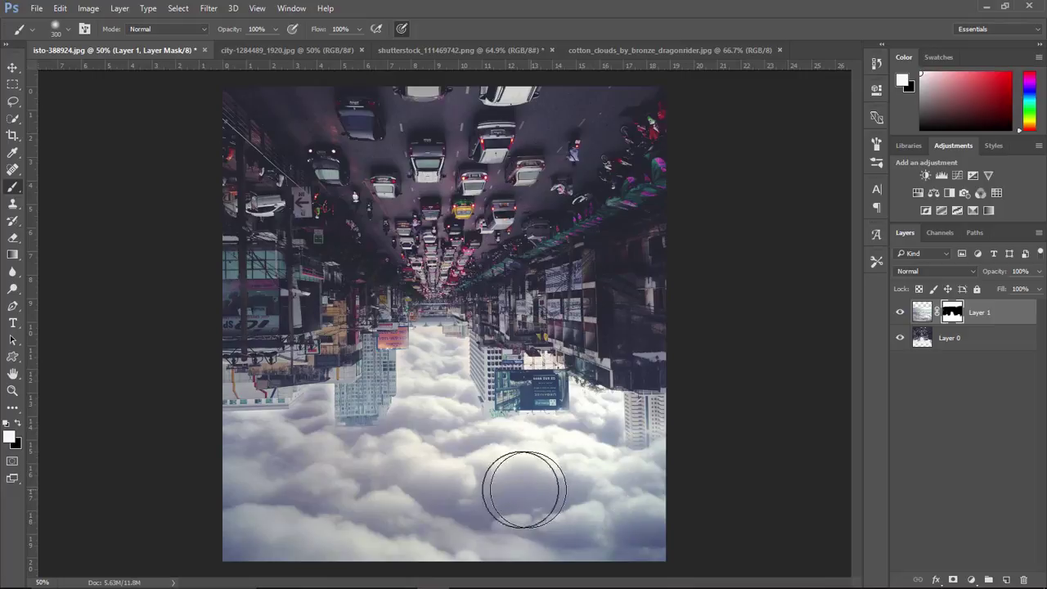
{"action": "mouse_move", "coordinate": [399, 480]}
{"action": "left_mouse_down"}
{"action": "mouse_move", "coordinate": [384, 441]}
{"action": "mouse_move", "coordinate": [330, 436]}
{"action": "mouse_move", "coordinate": [344, 447]}
{"action": "mouse_move", "coordinate": [417, 434]}
{"action": "mouse_move", "coordinate": [378, 442]}
{"action": "mouse_move", "coordinate": [340, 431]}
{"action": "left_mouse_up"}
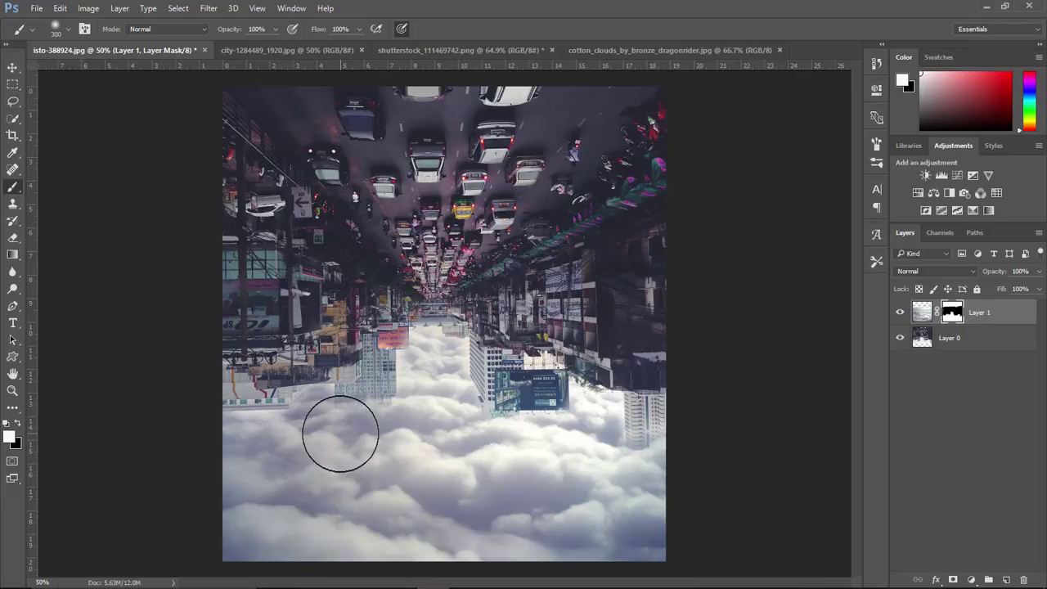
Refine the cloud mask with a 100 px brush, painting black to uncover the lettering by the blue billboard and the orange sign.
{"action": "key", "text": "bracketleft"}
{"action": "key", "text": "bracketleft"}
{"action": "key", "text": "bracketleft"}
{"action": "key", "text": "bracketleft"}
{"action": "key", "text": "bracketleft"}
{"action": "key", "text": "bracketleft"}
{"action": "key", "text": "bracketleft"}
{"action": "key", "text": "bracketleft"}
{"action": "key", "text": "bracketleft"}
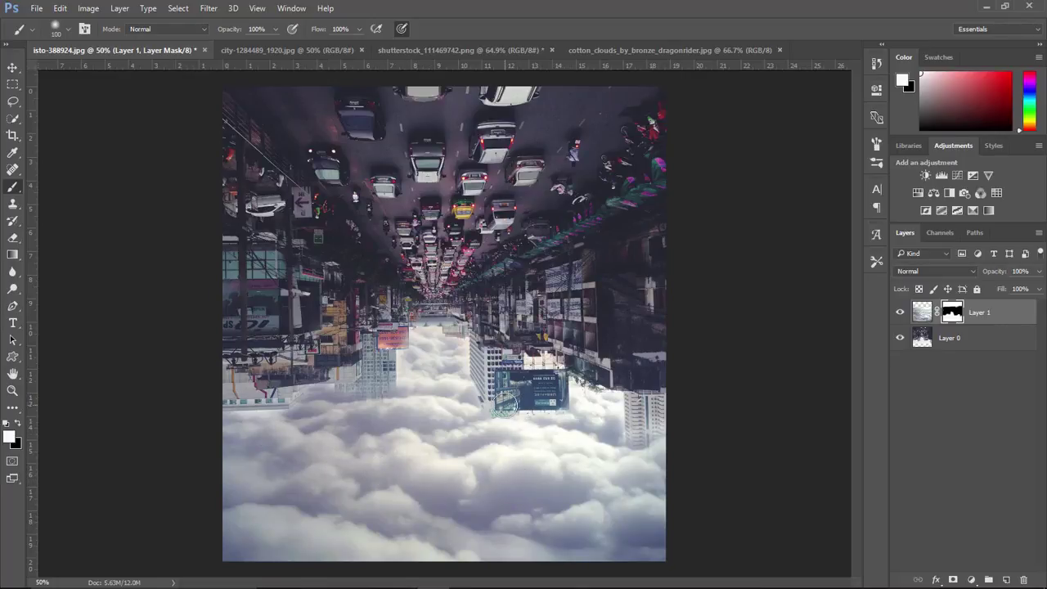
{"action": "scroll", "coordinate": [507, 416], "scroll_direction": "up", "scroll_amount": 3}
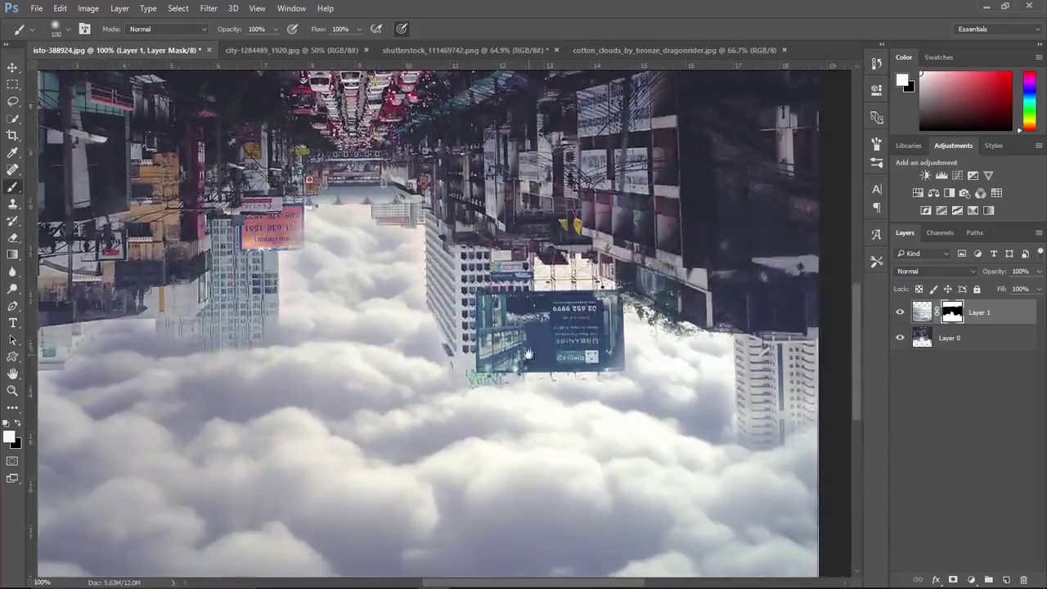
{"action": "key", "text": "x"}
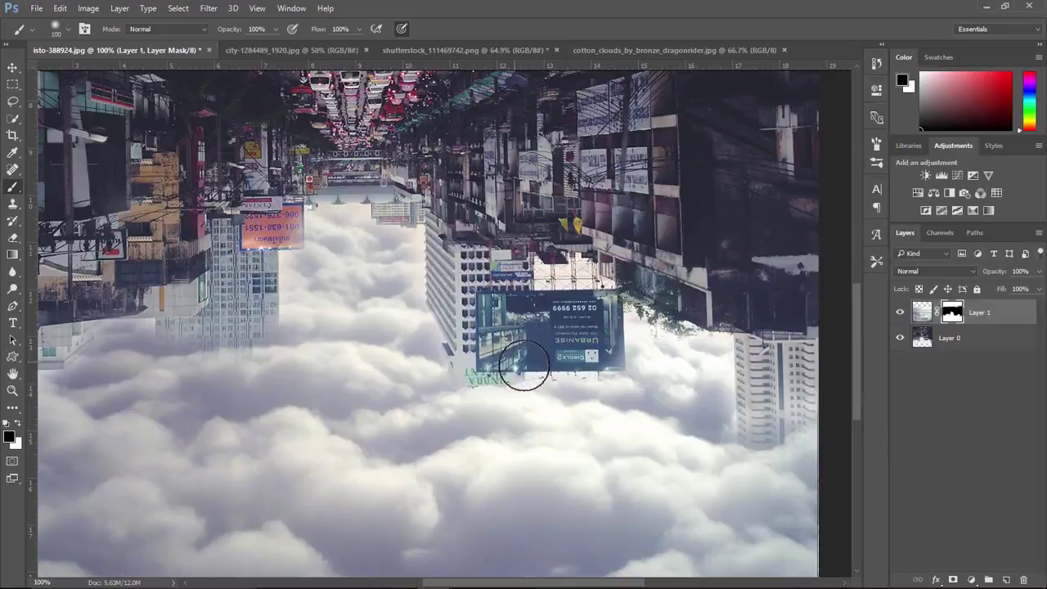
{"action": "mouse_move", "coordinate": [480, 377]}
{"action": "left_mouse_down"}
{"action": "mouse_move", "coordinate": [469, 370]}
{"action": "mouse_move", "coordinate": [483, 360]}
{"action": "mouse_move", "coordinate": [470, 365]}
{"action": "mouse_move", "coordinate": [525, 345]}
{"action": "left_mouse_up"}
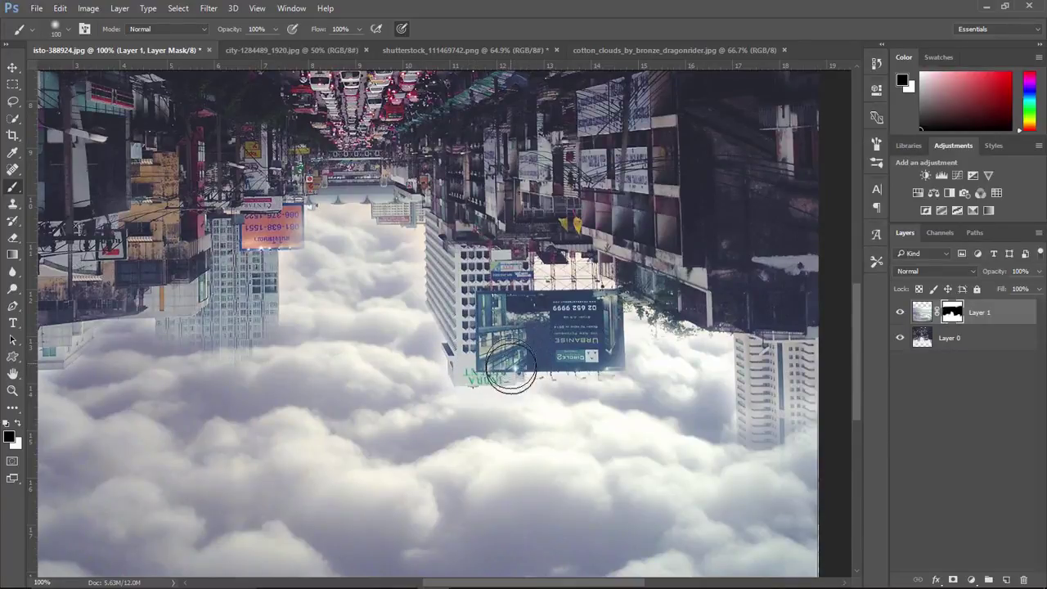
{"action": "key", "text": "x"}
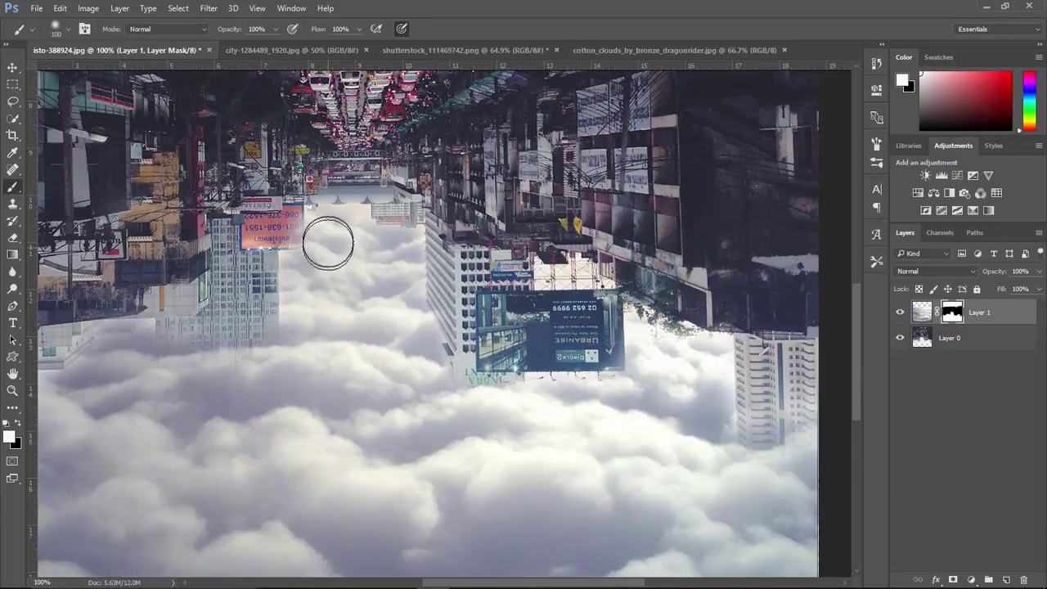
{"action": "key", "text": "x"}
{"action": "left_click_drag", "start_coordinate": [286, 223], "coordinate": [274, 219]}
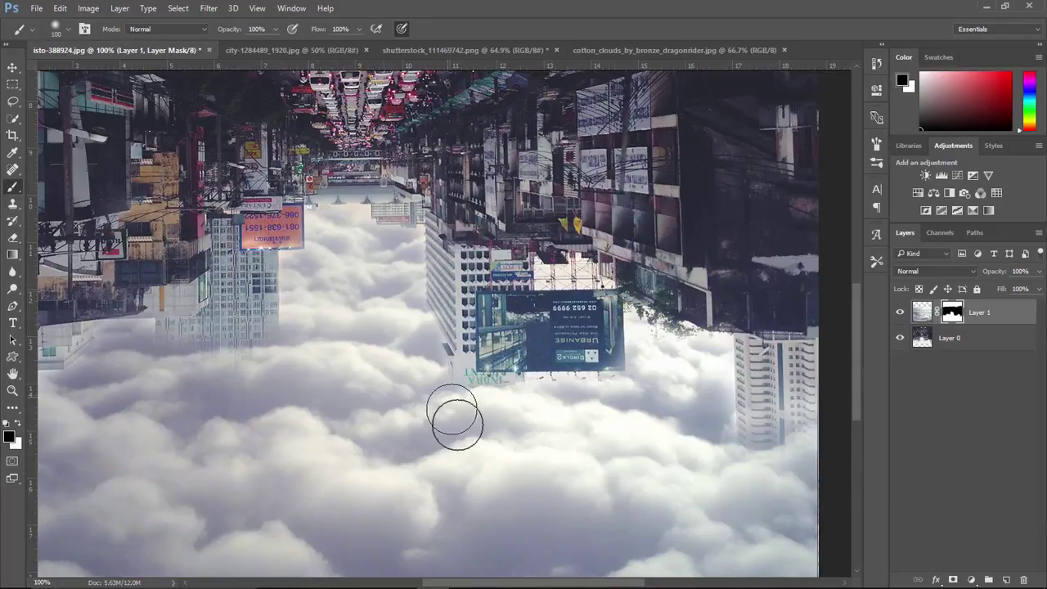
{"action": "key", "text": "ctrl+minus"}
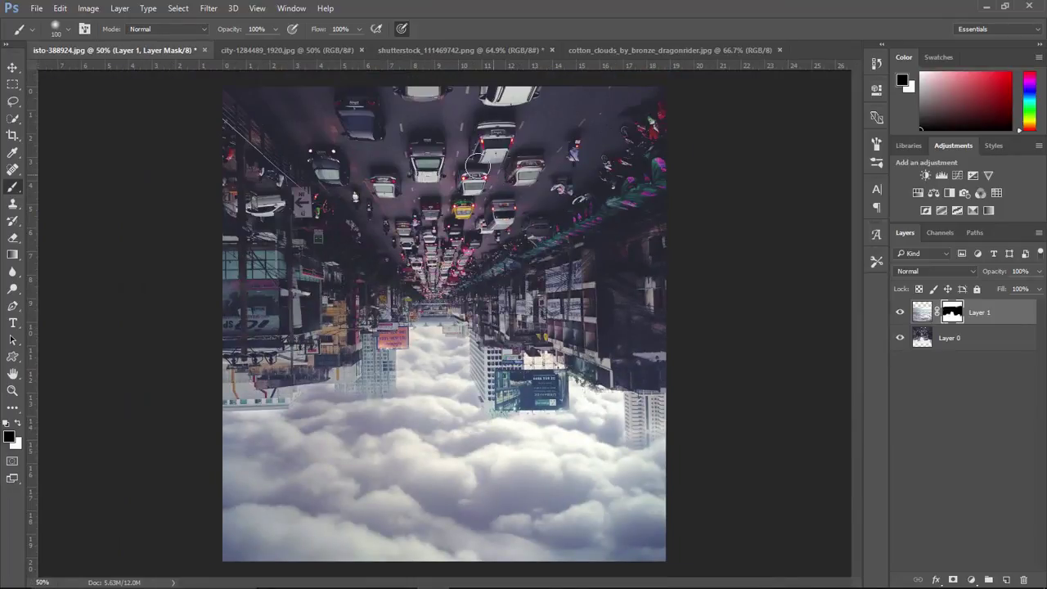
Copy the man photo into the upside-down city composite as a new layer, aligned with the lower edge of the canvas.
{"action": "left_click", "coordinate": [457, 49]}
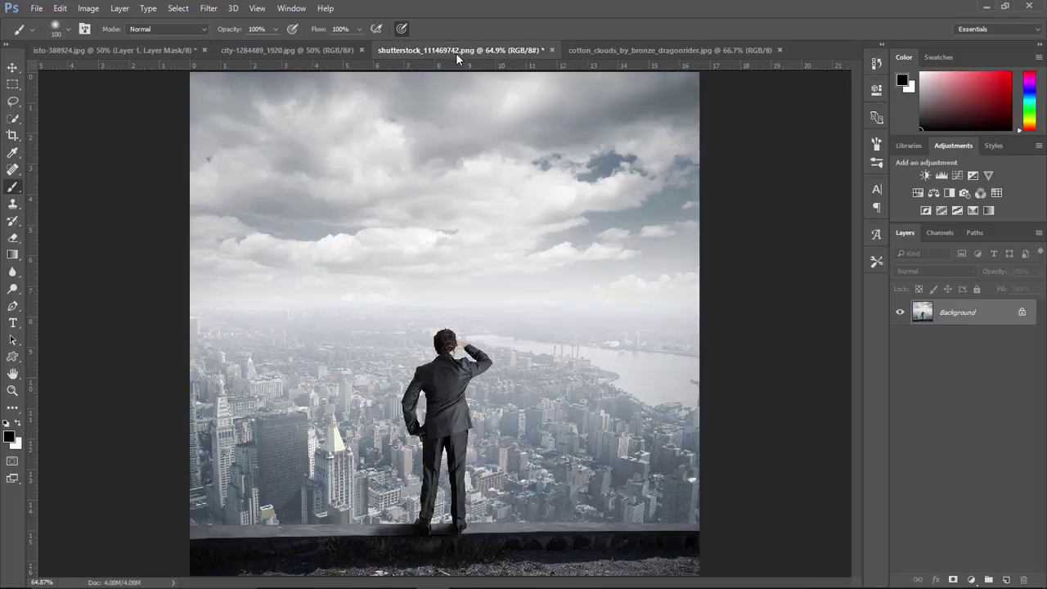
{"action": "left_click", "coordinate": [11, 66]}
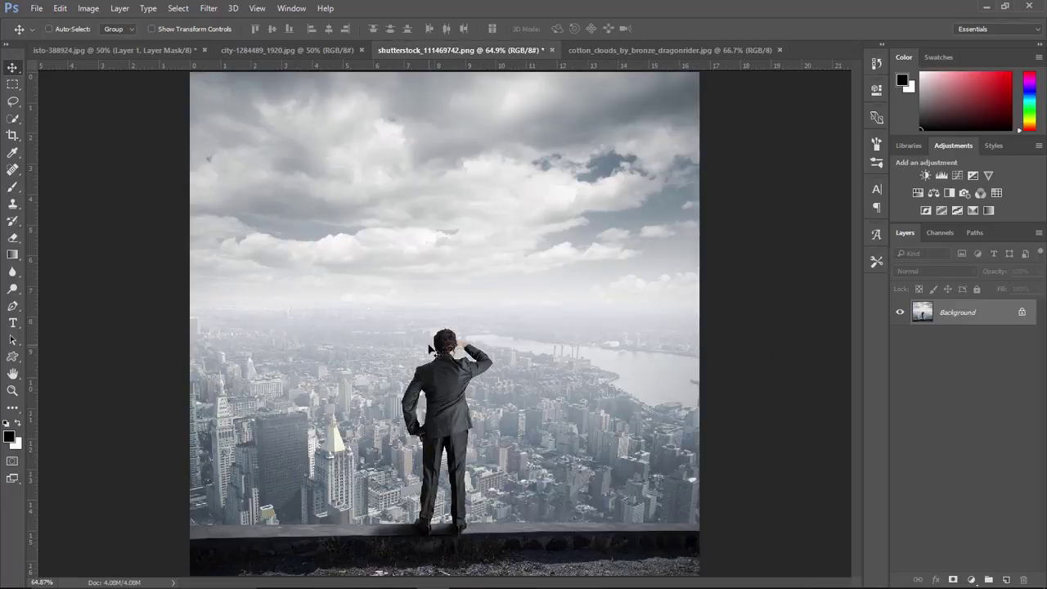
{"action": "left_click", "coordinate": [186, 49]}
{"action": "left_click_drag", "start_coordinate": [462, 378], "coordinate": [465, 421]}
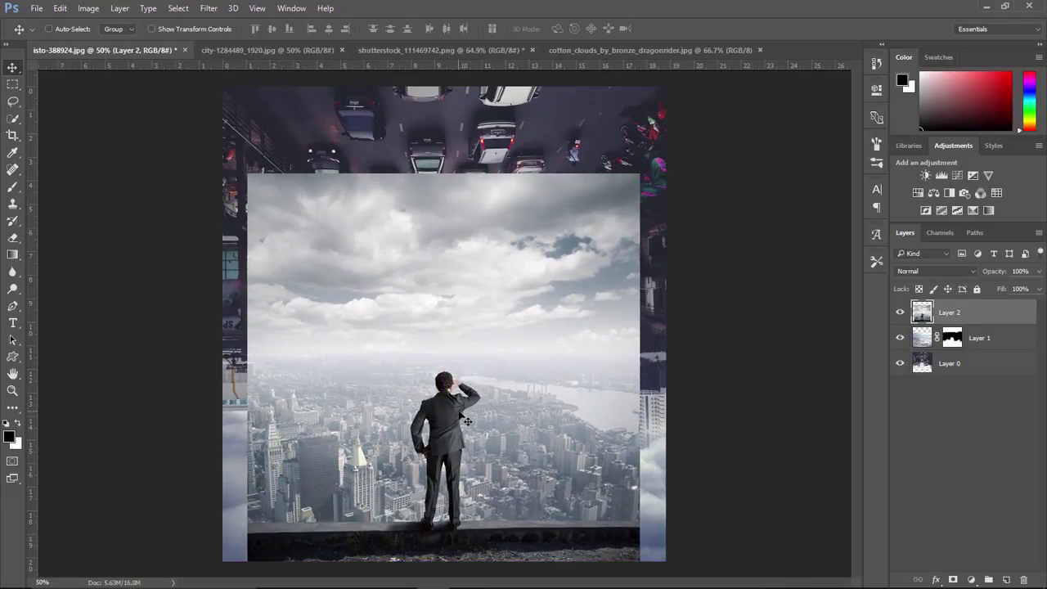
Select the man's head, suit jacket, arms and legs on the new layer with the Quick Selection tool.
{"action": "key", "text": "ctrl+plus"}
{"action": "key", "text": "ctrl+plus"}
{"action": "key", "text": "ctrl+plus"}
{"action": "left_click_drag", "start_coordinate": [495, 533], "coordinate": [498, 220]}
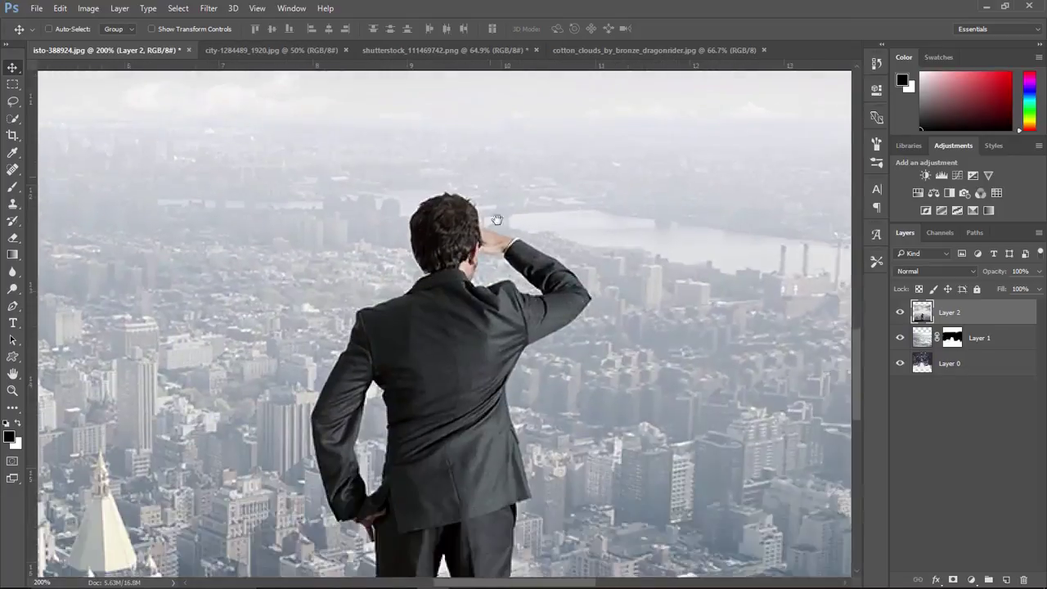
{"action": "scroll", "coordinate": [501, 314], "scroll_direction": "down", "scroll_amount": 3}
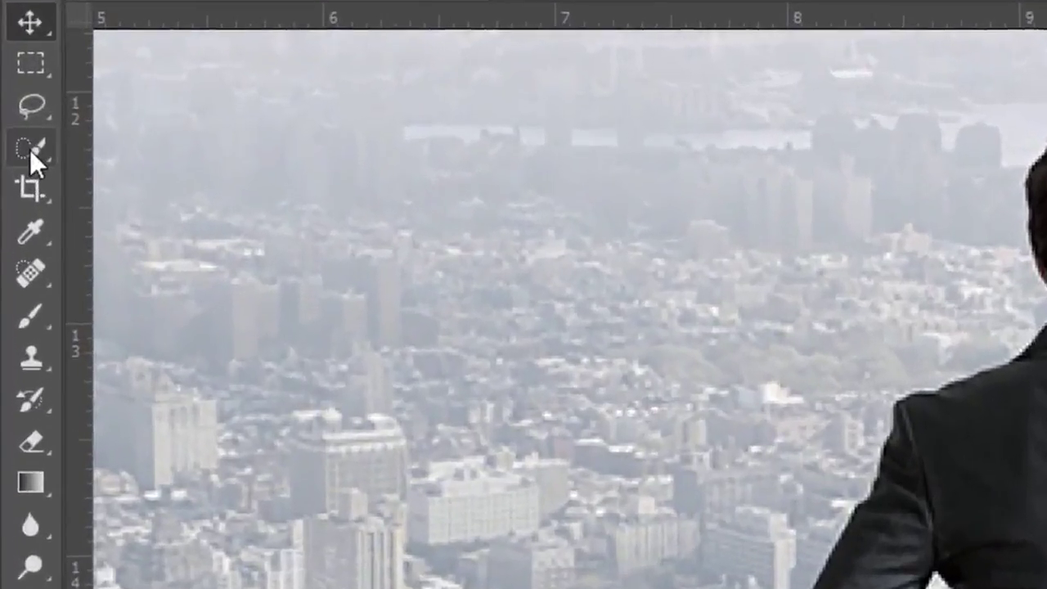
{"action": "right_click", "coordinate": [12, 118]}
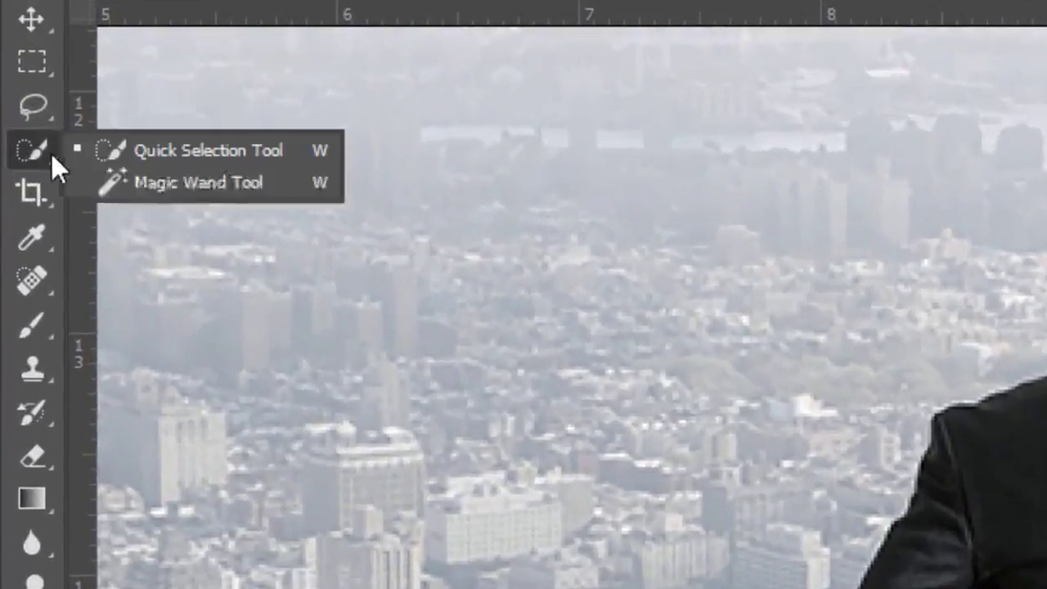
{"action": "left_click", "coordinate": [118, 143]}
{"action": "left_click_drag", "start_coordinate": [863, 143], "coordinate": [862, 181]}
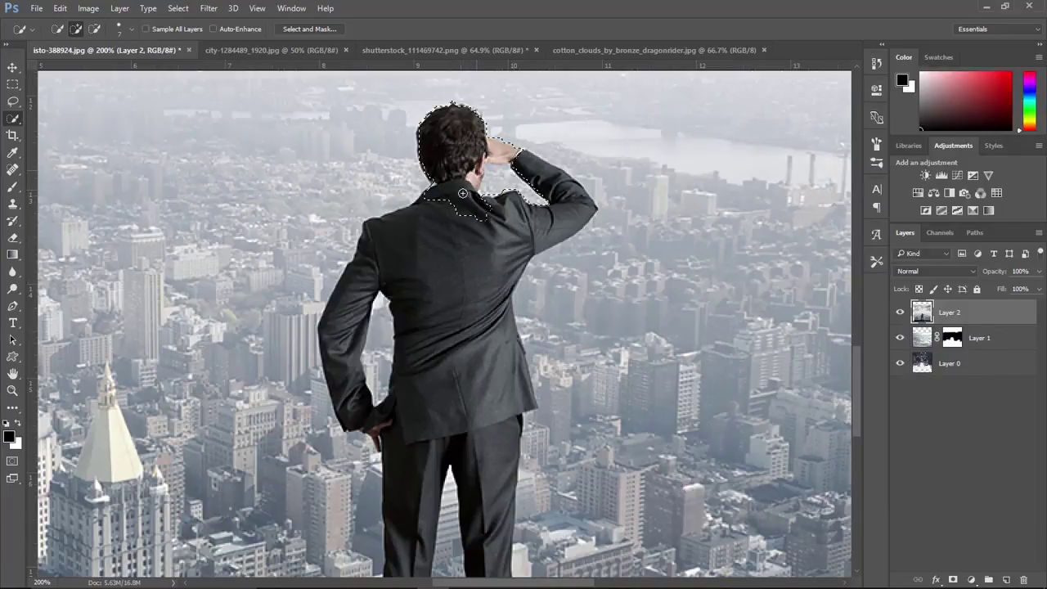
{"action": "left_click_drag", "start_coordinate": [449, 234], "coordinate": [452, 368]}
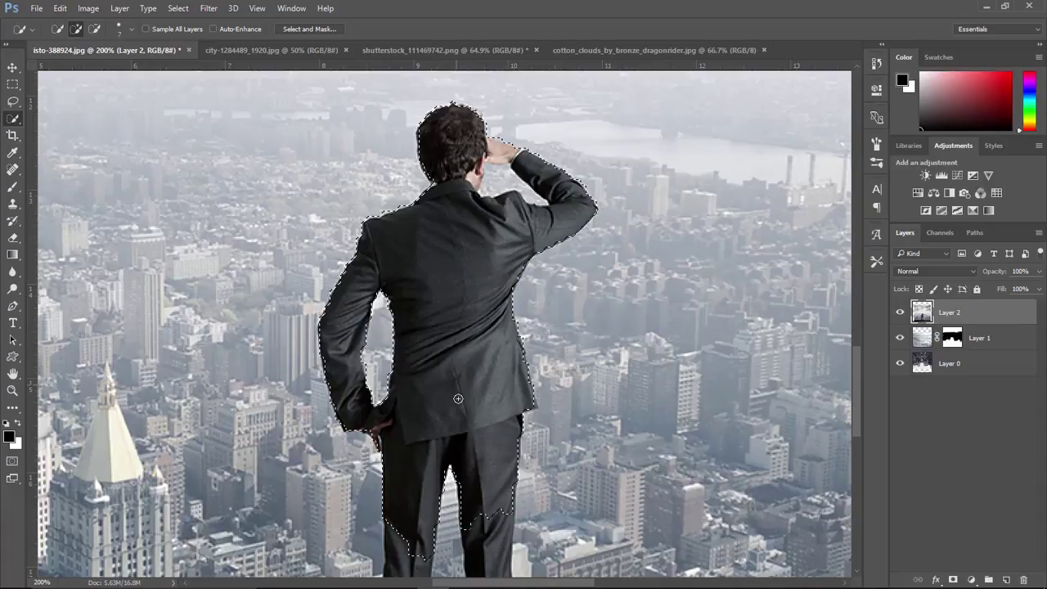
{"action": "left_click_drag", "start_coordinate": [475, 359], "coordinate": [493, 134]}
{"action": "left_click", "coordinate": [421, 368]}
{"action": "left_click", "coordinate": [496, 356]}
{"action": "left_click_drag", "start_coordinate": [507, 224], "coordinate": [502, 429]}
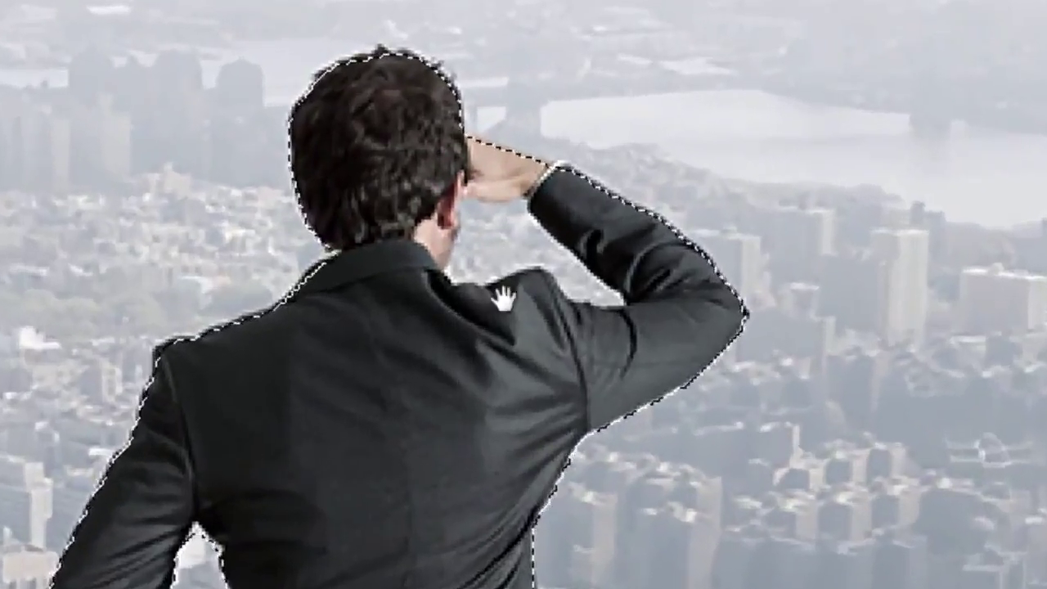
Subtract the background gap between the man's head and raised arm from the selection.
{"action": "key", "text": "alt"}
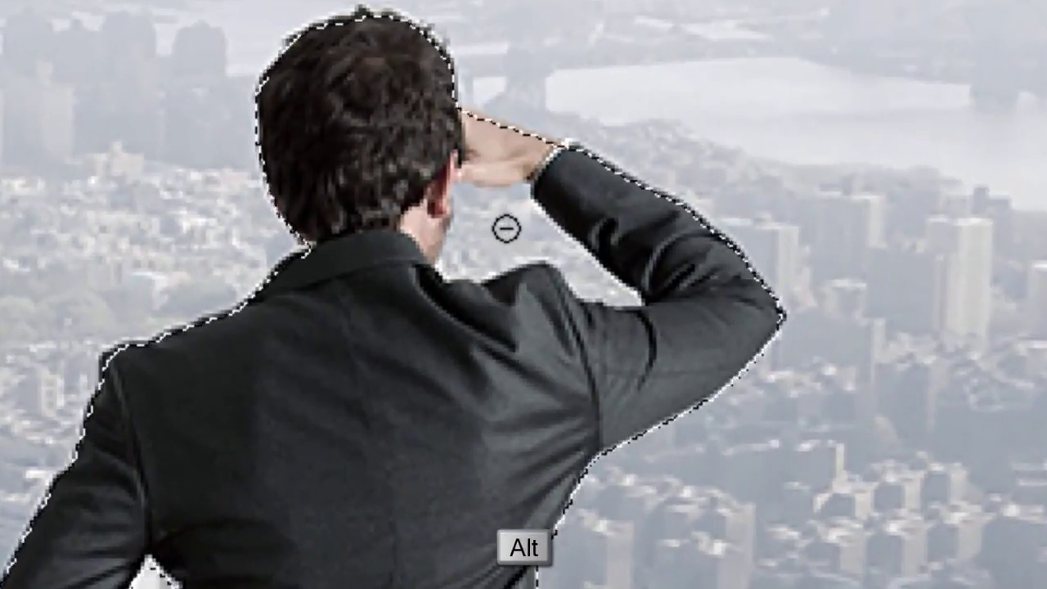
{"action": "left_click_drag", "start_coordinate": [506, 228], "coordinate": [502, 240]}
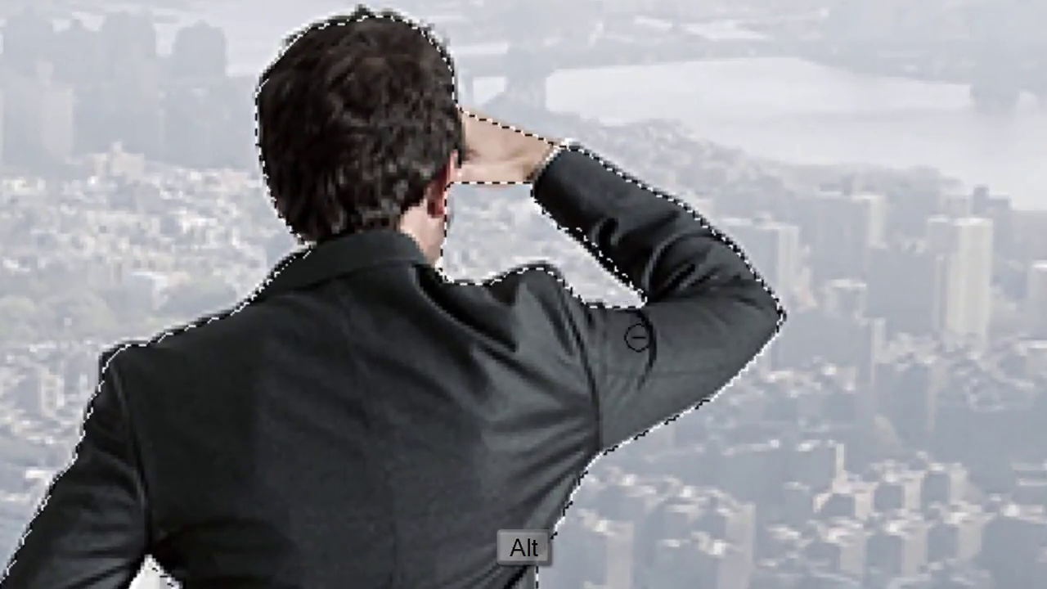
{"action": "key", "text": "ctrl+plus"}
{"action": "key", "text": "space"}
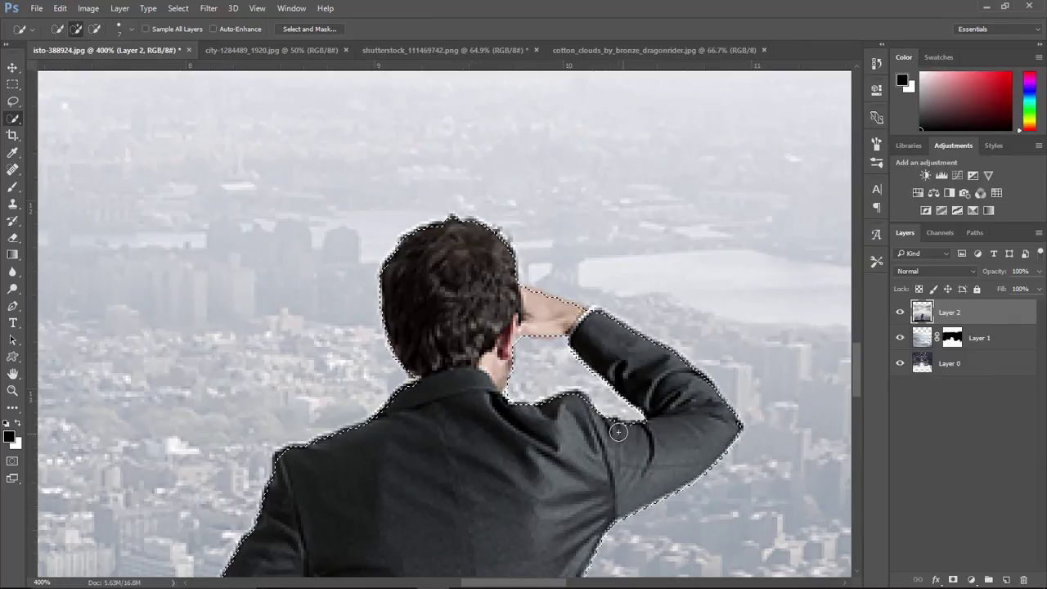
{"action": "left_click_drag", "start_coordinate": [600, 427], "coordinate": [539, 198]}
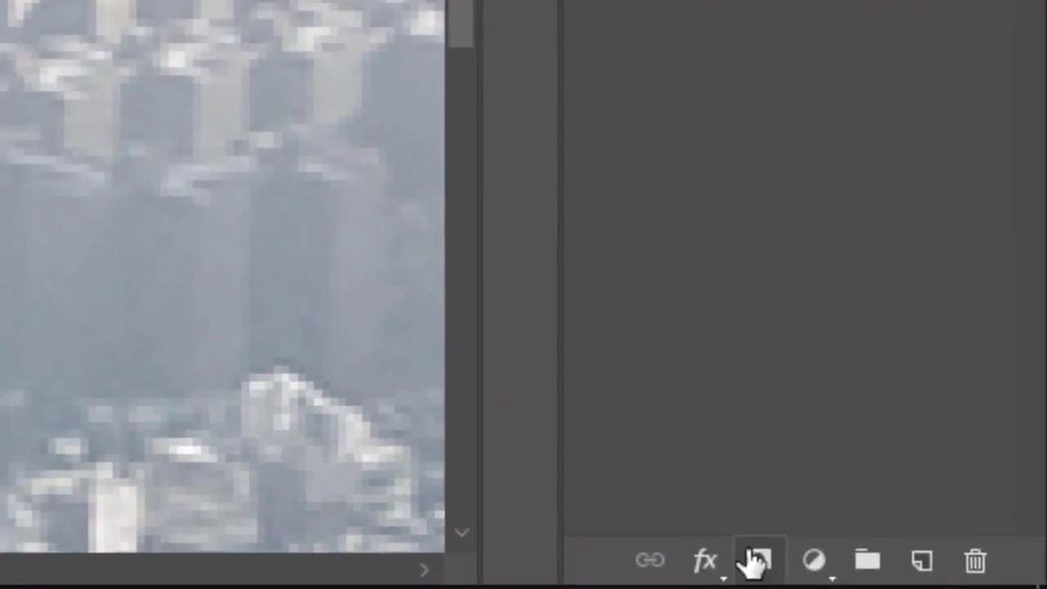
Add a layer mask from the selection to cut the man out of his background.
{"action": "left_click", "coordinate": [751, 560]}
{"action": "key", "text": "ctrl+minus"}
{"action": "key", "text": "ctrl+minus"}
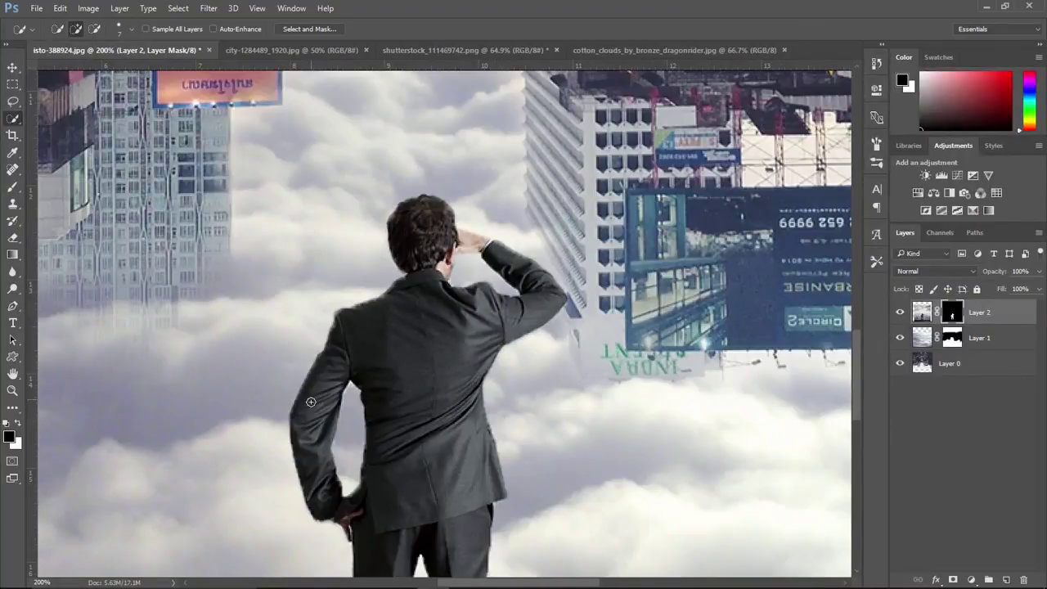
Ready the Brush tool with white and a 35 px size for refining the man's layer mask.
{"action": "key", "text": "b"}
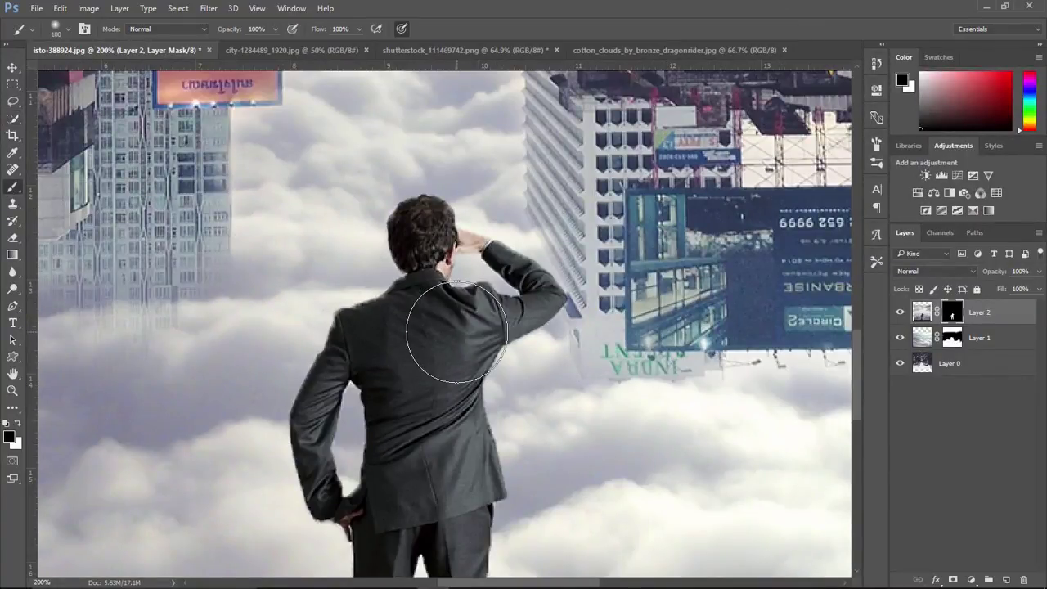
{"action": "key", "text": "x"}
{"action": "key", "text": "ctrl+plus"}
{"action": "key", "text": "ctrl+plus"}
{"action": "key", "text": "bracketleft"}
{"action": "key", "text": "bracketleft"}
{"action": "key", "text": "bracketleft"}
{"action": "key", "text": "bracketleft"}
{"action": "key", "text": "bracketleft"}
{"action": "key", "text": "bracketleft"}
{"action": "key", "text": "bracketleft"}
{"action": "key", "text": "bracketleft"}
{"action": "right_click", "coordinate": [390, 303]}
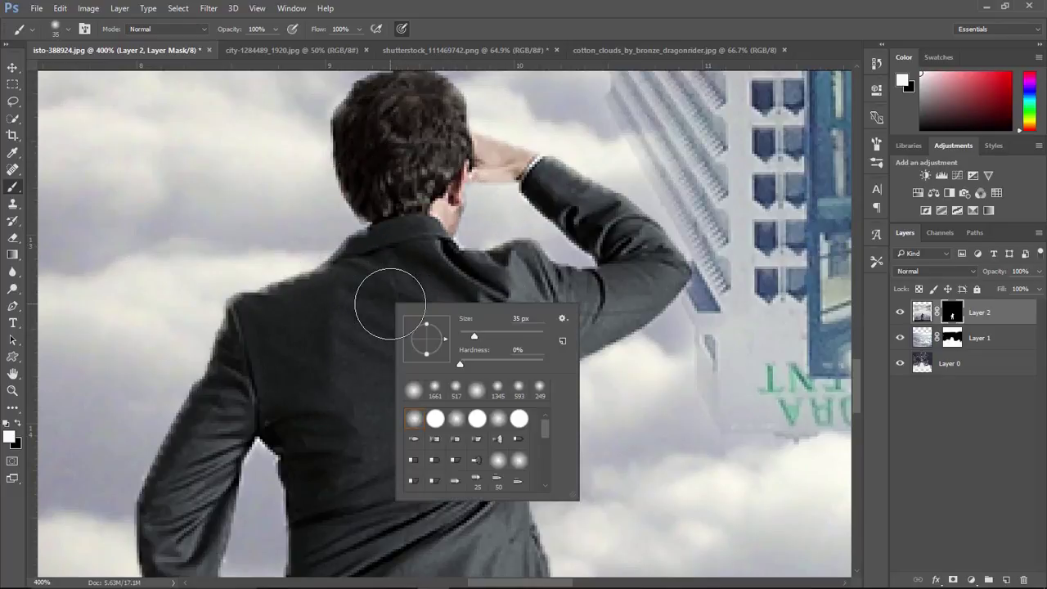
{"action": "key", "text": "Return"}
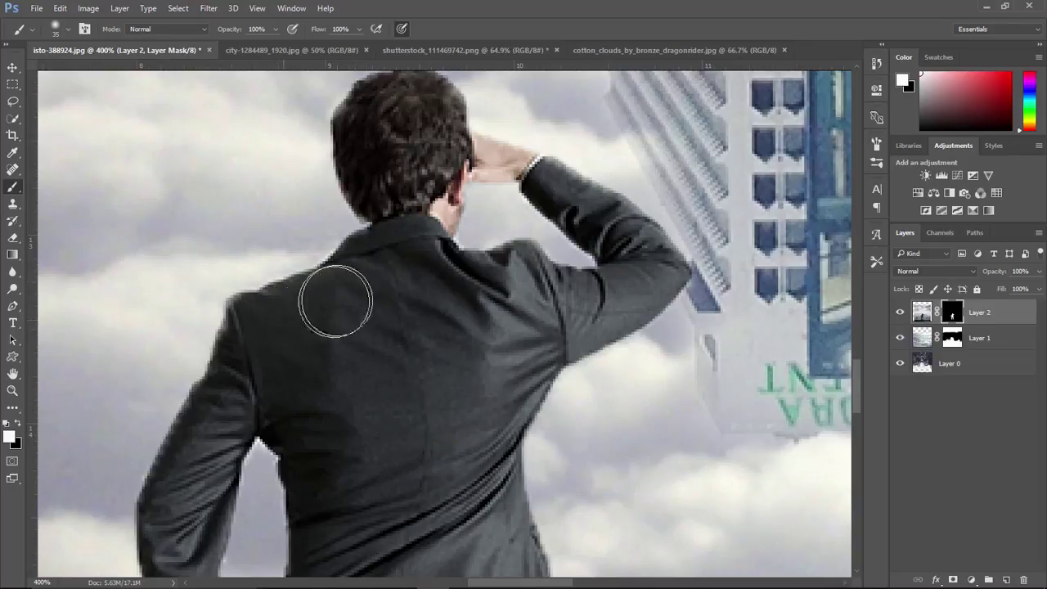
Set the brush to 20 px with 35% hardness and paint white on the mask around the man's hair and raised forearm.
{"action": "key", "text": "bracketleft"}
{"action": "key", "text": "bracketleft"}
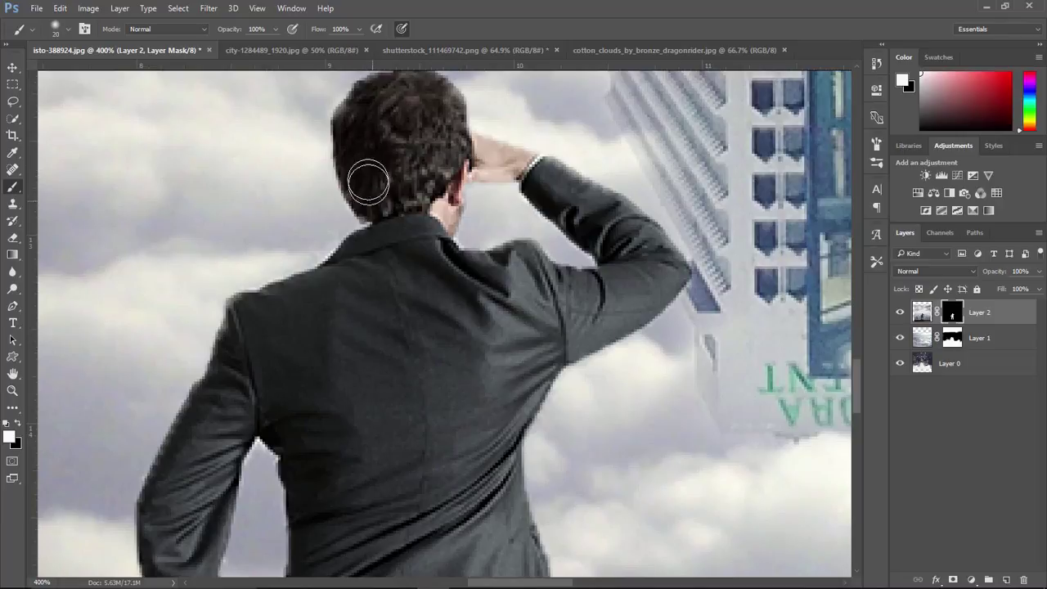
{"action": "left_click_drag", "start_coordinate": [385, 105], "coordinate": [385, 205]}
{"action": "right_click", "coordinate": [386, 204]}
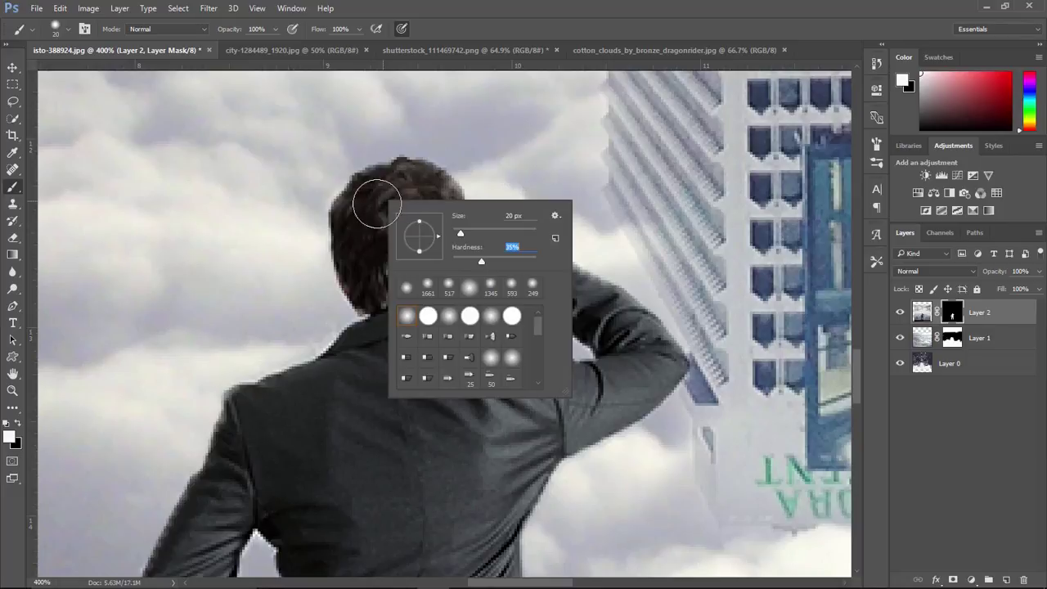
{"action": "key", "text": "Return"}
{"action": "mouse_move", "coordinate": [371, 189]}
{"action": "left_mouse_down"}
{"action": "mouse_move", "coordinate": [408, 186]}
{"action": "mouse_move", "coordinate": [390, 213]}
{"action": "mouse_move", "coordinate": [364, 211]}
{"action": "mouse_move", "coordinate": [354, 253]}
{"action": "mouse_move", "coordinate": [377, 288]}
{"action": "mouse_move", "coordinate": [393, 225]}
{"action": "mouse_move", "coordinate": [425, 184]}
{"action": "mouse_move", "coordinate": [447, 246]}
{"action": "mouse_move", "coordinate": [402, 302]}
{"action": "mouse_move", "coordinate": [441, 280]}
{"action": "mouse_move", "coordinate": [420, 334]}
{"action": "mouse_move", "coordinate": [454, 382]}
{"action": "mouse_move", "coordinate": [546, 400]}
{"action": "mouse_move", "coordinate": [468, 379]}
{"action": "mouse_move", "coordinate": [516, 359]}
{"action": "mouse_move", "coordinate": [504, 365]}
{"action": "mouse_move", "coordinate": [621, 386]}
{"action": "mouse_move", "coordinate": [642, 363]}
{"action": "mouse_move", "coordinate": [611, 319]}
{"action": "mouse_move", "coordinate": [544, 274]}
{"action": "left_mouse_up"}
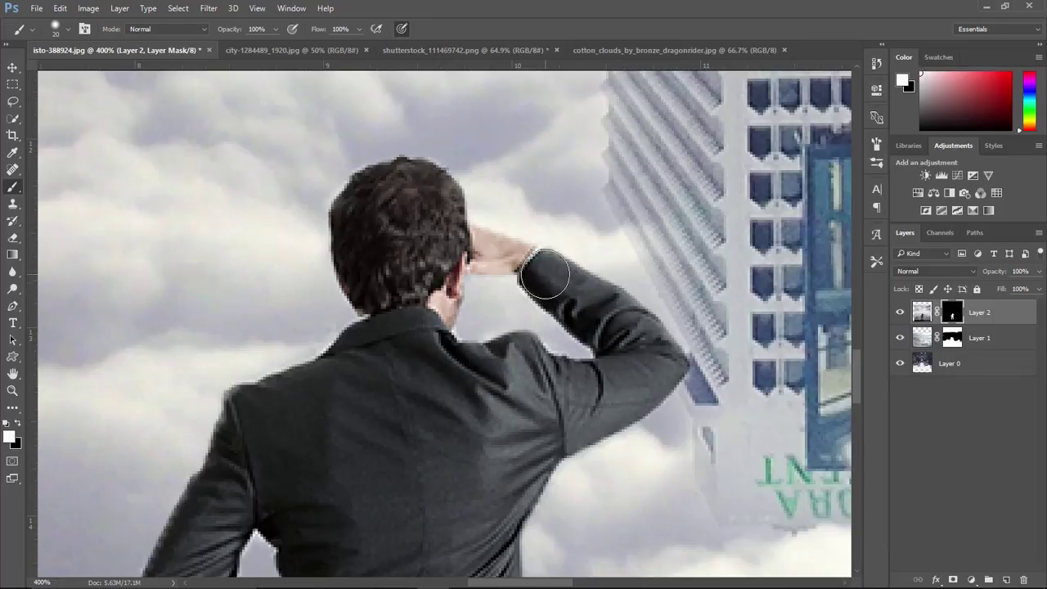
Paint white on the mask with a 9 px brush to smooth both edges of the sleeve of the arm resting on the hip.
{"action": "key", "text": "bracketleft"}
{"action": "key", "text": "bracketleft"}
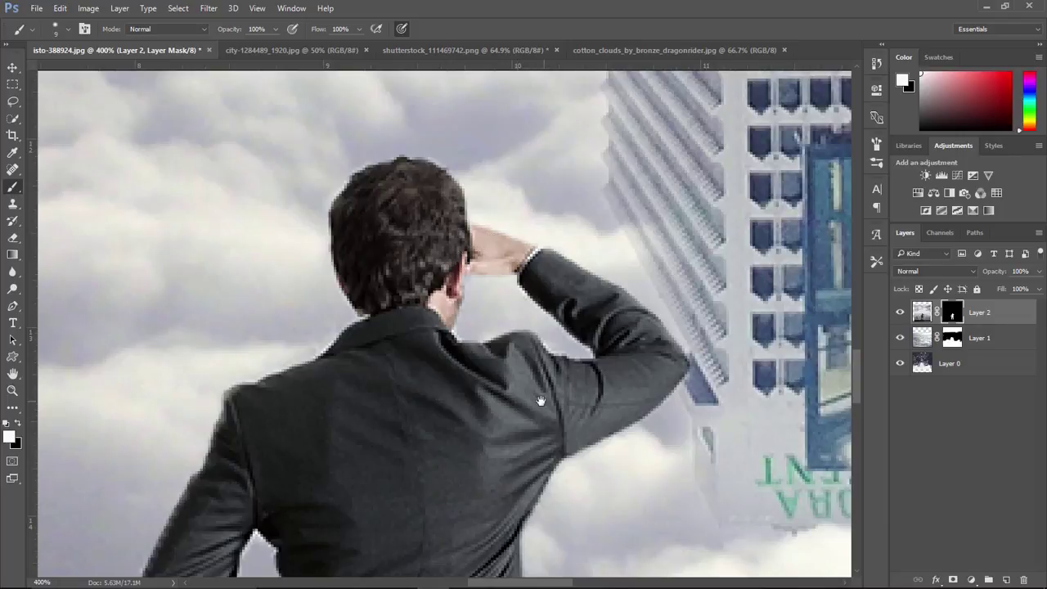
{"action": "left_click_drag", "start_coordinate": [540, 400], "coordinate": [612, 243]}
{"action": "left_click_drag", "start_coordinate": [521, 332], "coordinate": [570, 247]}
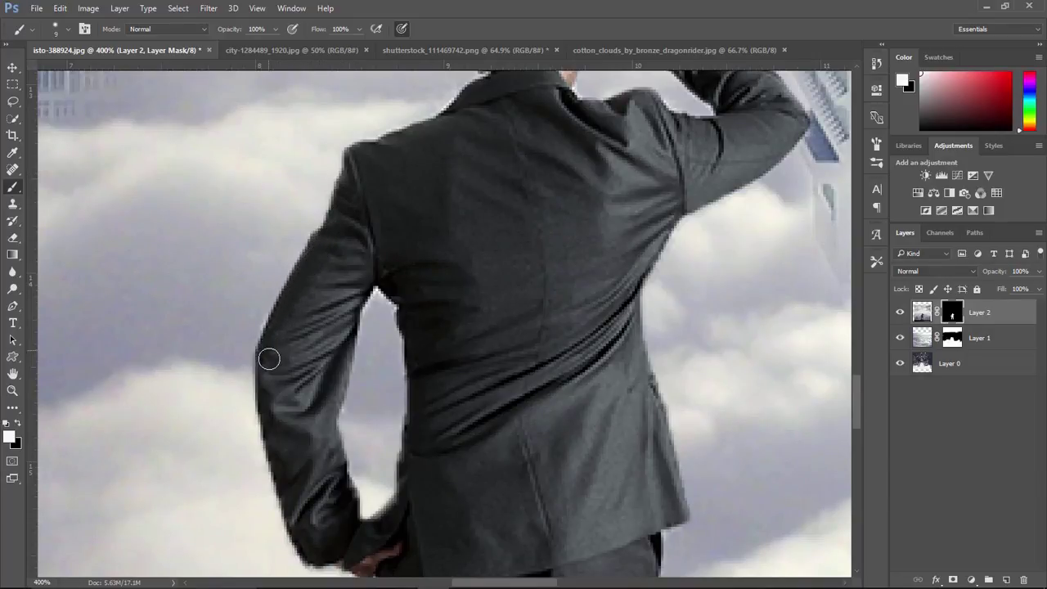
{"action": "left_click_drag", "start_coordinate": [269, 359], "coordinate": [276, 275]}
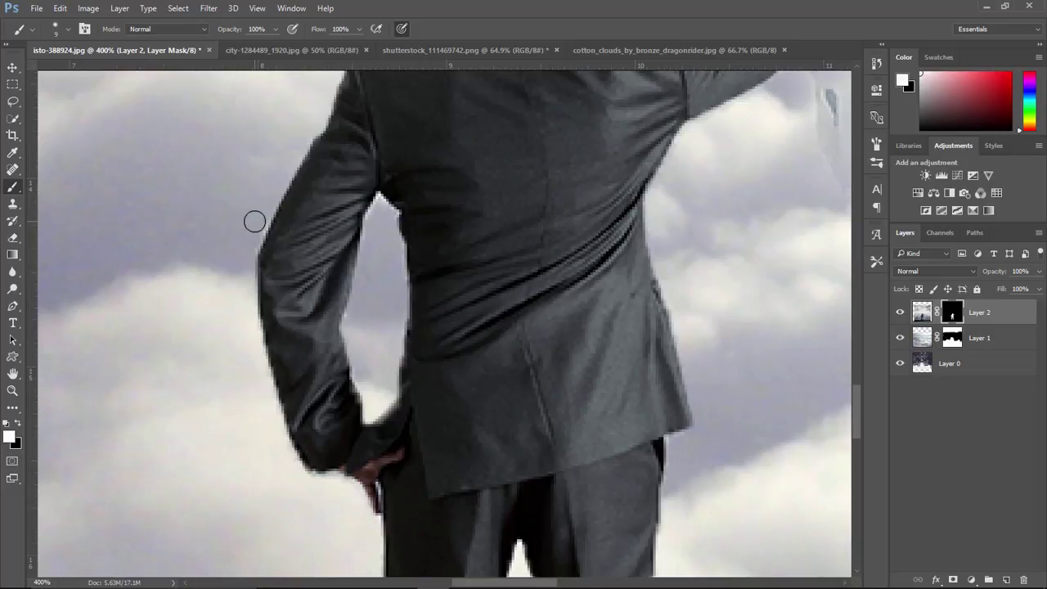
{"action": "key", "text": "x"}
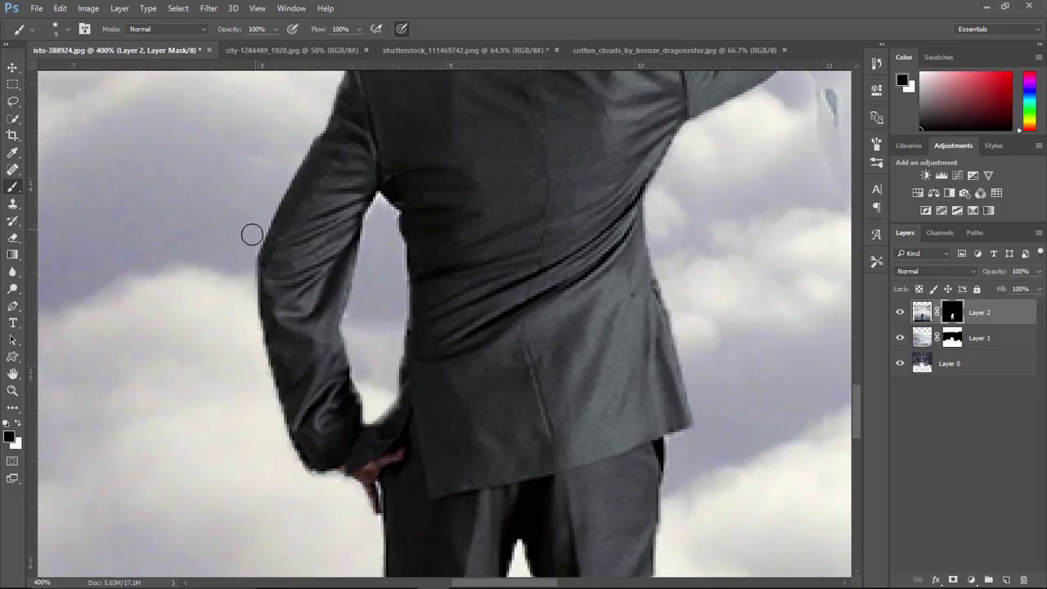
{"action": "key", "text": "x"}
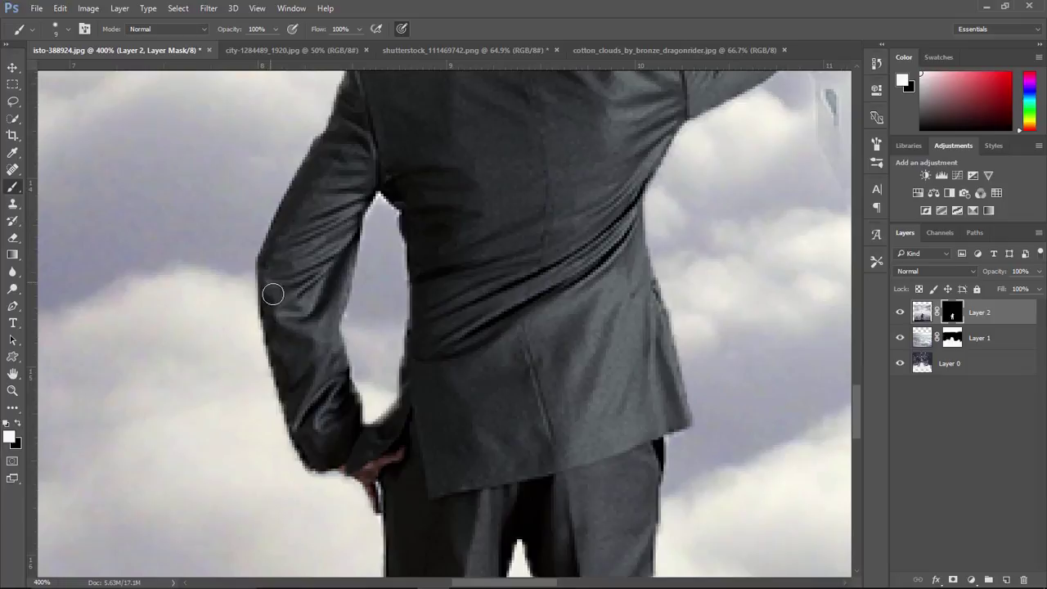
{"action": "left_click_drag", "start_coordinate": [284, 379], "coordinate": [310, 455]}
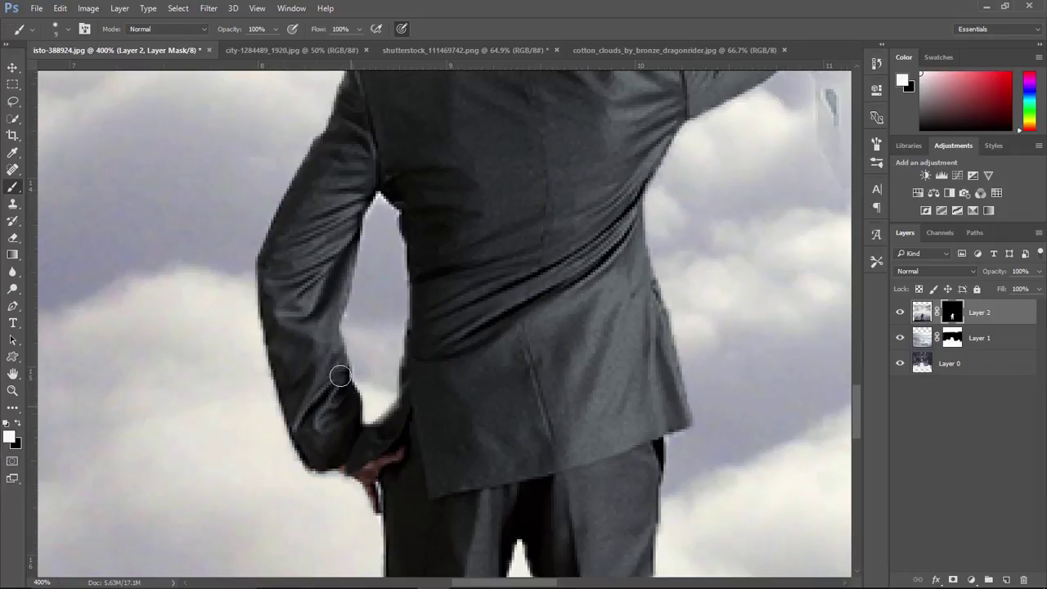
{"action": "left_click_drag", "start_coordinate": [347, 250], "coordinate": [365, 201]}
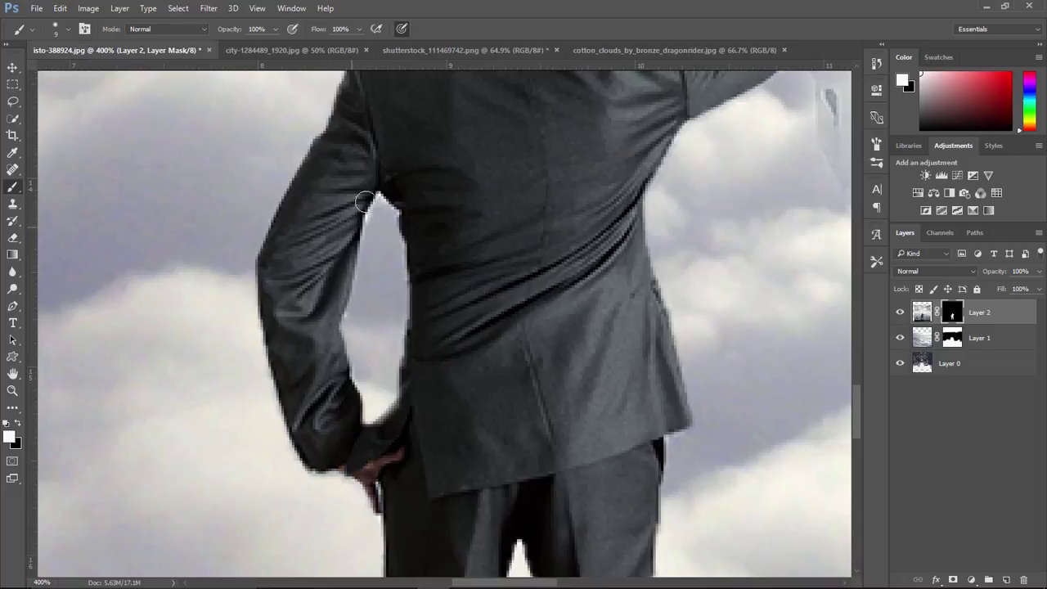
Refine the jacket edge facing the bent arm's gap, using black at 4 px and white at 15 px on the mask.
{"action": "key", "text": "x"}
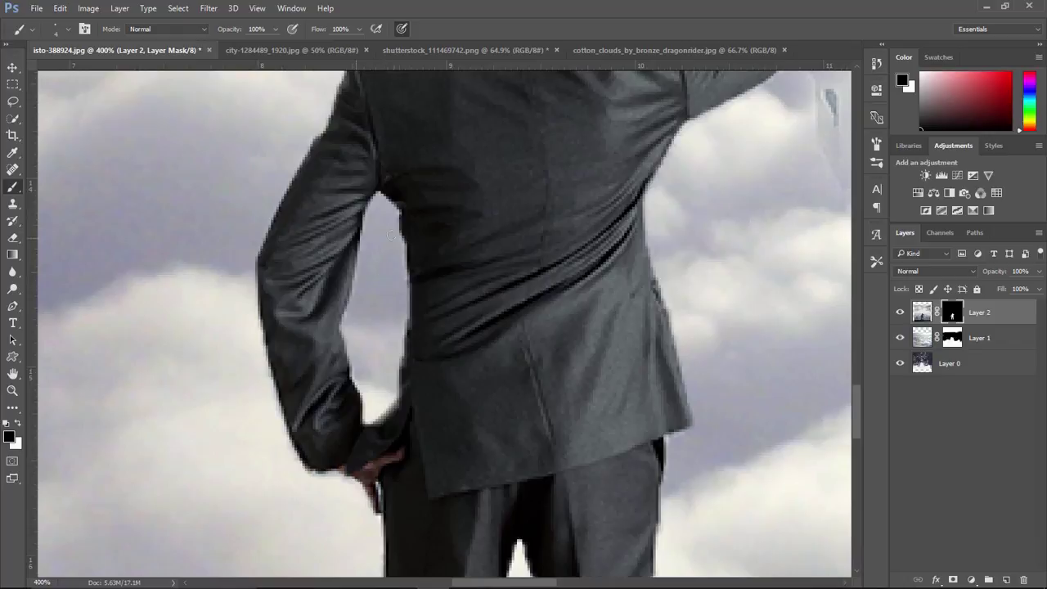
{"action": "key", "text": "x"}
{"action": "key", "text": "bracketright"}
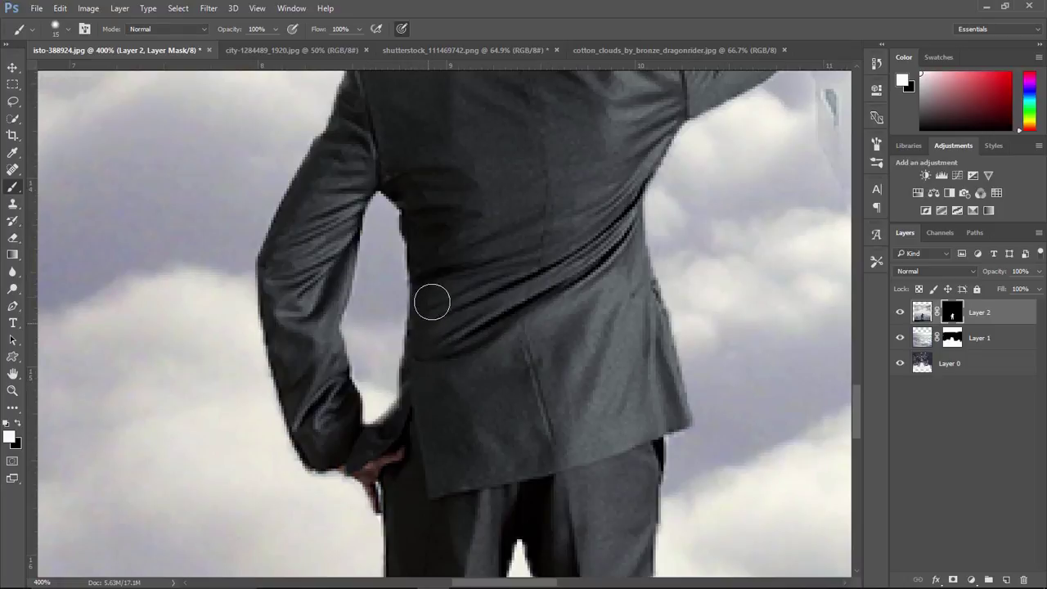
{"action": "left_click_drag", "start_coordinate": [428, 236], "coordinate": [411, 200]}
Refine the mask along the jacket's side below the raised arm, using black and white at 15 px and white at 8 px.
{"action": "mouse_move", "coordinate": [640, 316]}
{"action": "left_mouse_down"}
{"action": "mouse_move", "coordinate": [544, 397]}
{"action": "mouse_move", "coordinate": [551, 367]}
{"action": "mouse_move", "coordinate": [529, 273]}
{"action": "mouse_move", "coordinate": [596, 164]}
{"action": "mouse_move", "coordinate": [636, 140]}
{"action": "left_mouse_up"}
{"action": "key", "text": "x"}
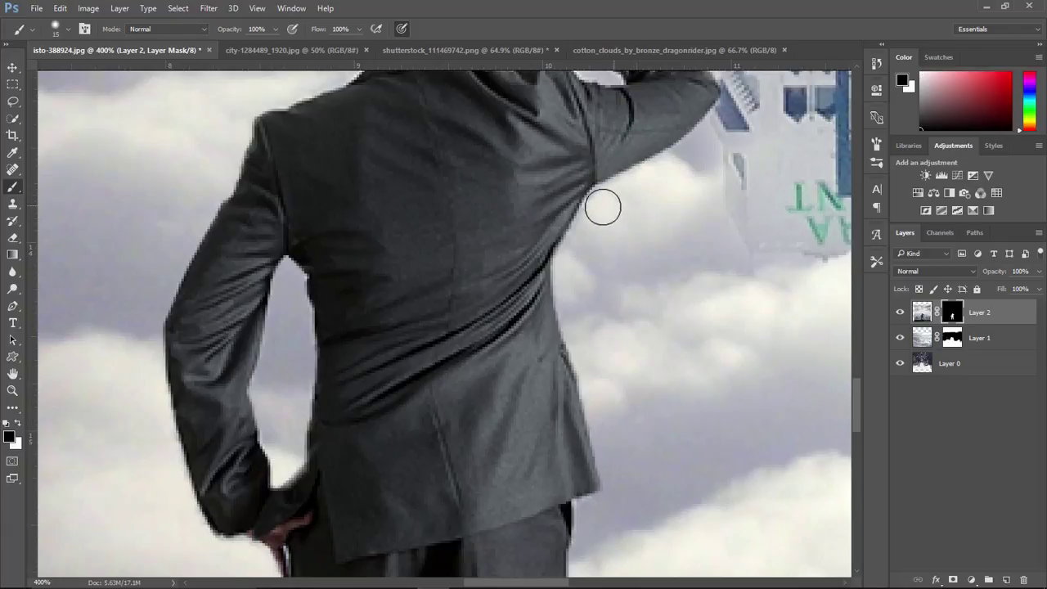
{"action": "mouse_move", "coordinate": [600, 215]}
{"action": "left_mouse_down"}
{"action": "mouse_move", "coordinate": [668, 172]}
{"action": "mouse_move", "coordinate": [518, 215]}
{"action": "mouse_move", "coordinate": [504, 246]}
{"action": "mouse_move", "coordinate": [416, 292]}
{"action": "mouse_move", "coordinate": [530, 220]}
{"action": "mouse_move", "coordinate": [380, 322]}
{"action": "mouse_move", "coordinate": [338, 402]}
{"action": "mouse_move", "coordinate": [386, 271]}
{"action": "left_mouse_up"}
{"action": "key", "text": "x"}
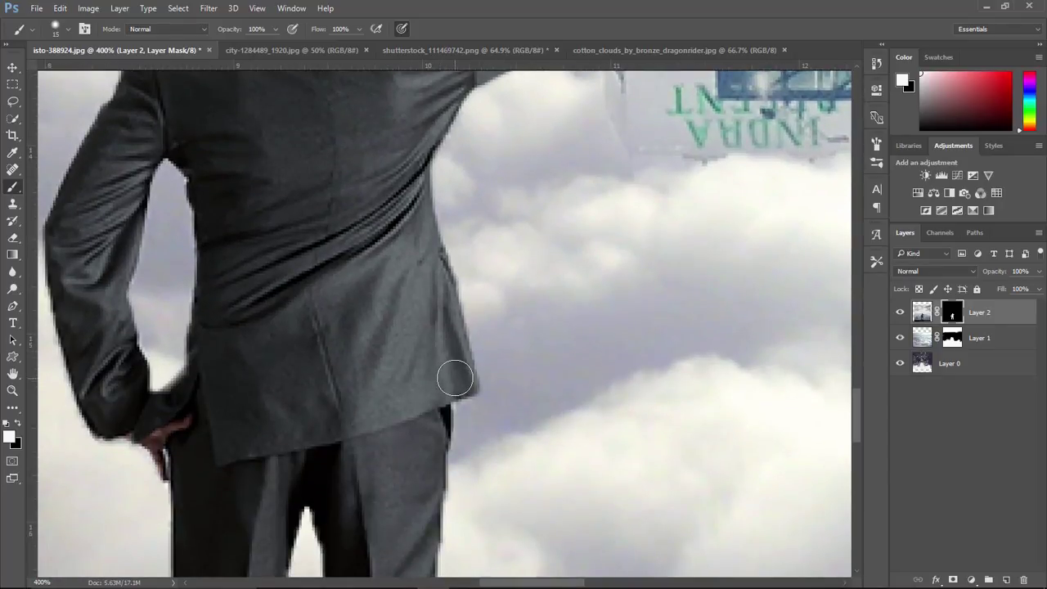
{"action": "key", "text": "bracketleft"}
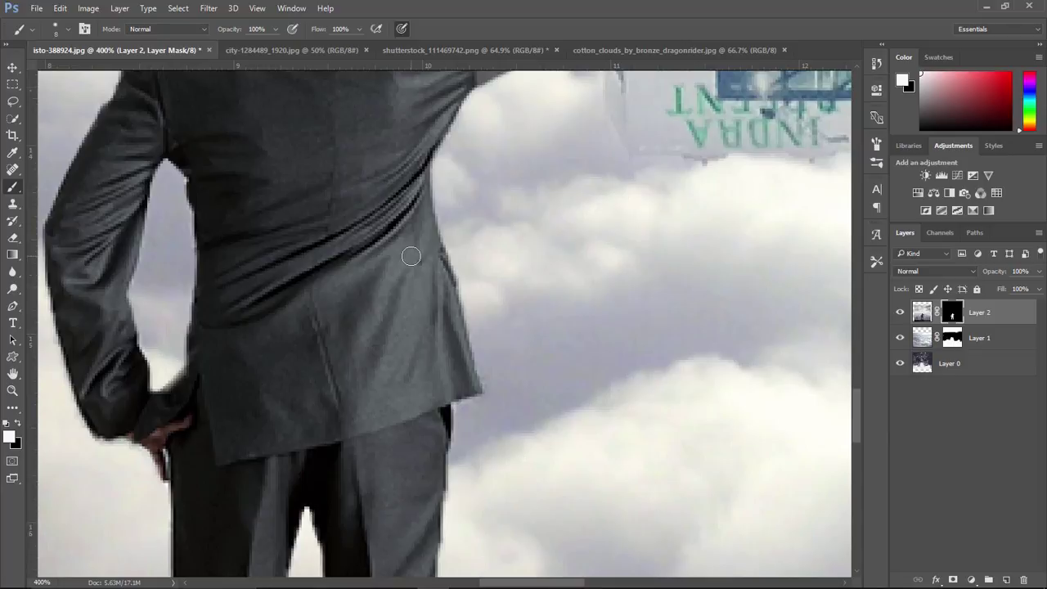
Scale the man layer proportionally to 244% and shift it slightly left and up so the figure runs off the canvas bottom.
{"action": "key", "text": "ctrl+0"}
{"action": "key", "text": "ctrl+t"}
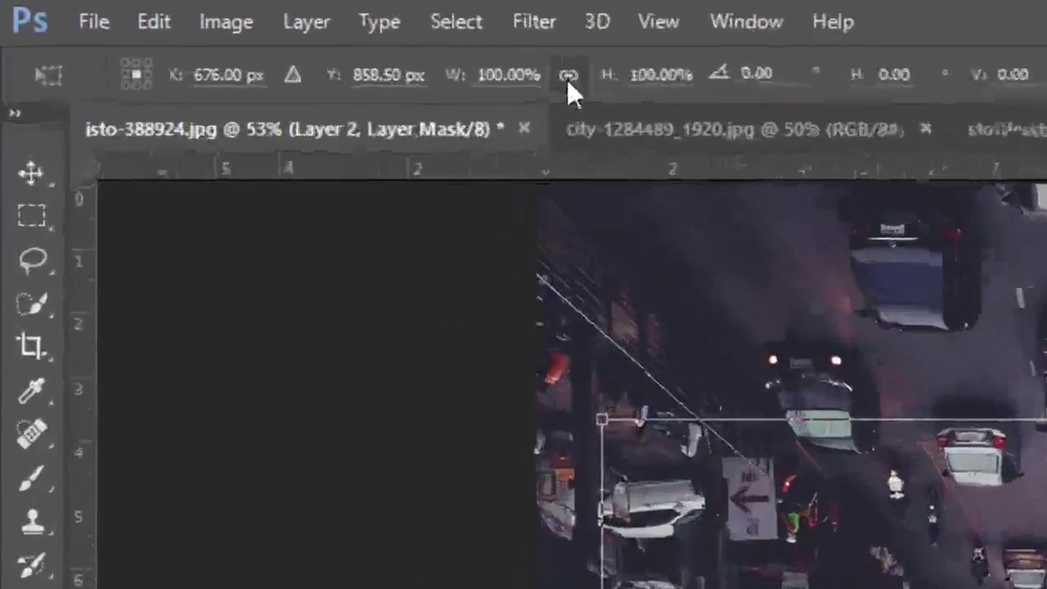
{"action": "left_click", "coordinate": [348, 47]}
{"action": "left_click_drag", "start_coordinate": [379, 47], "coordinate": [434, 47]}
{"action": "left_click_drag", "start_coordinate": [692, 75], "coordinate": [791, 84]}
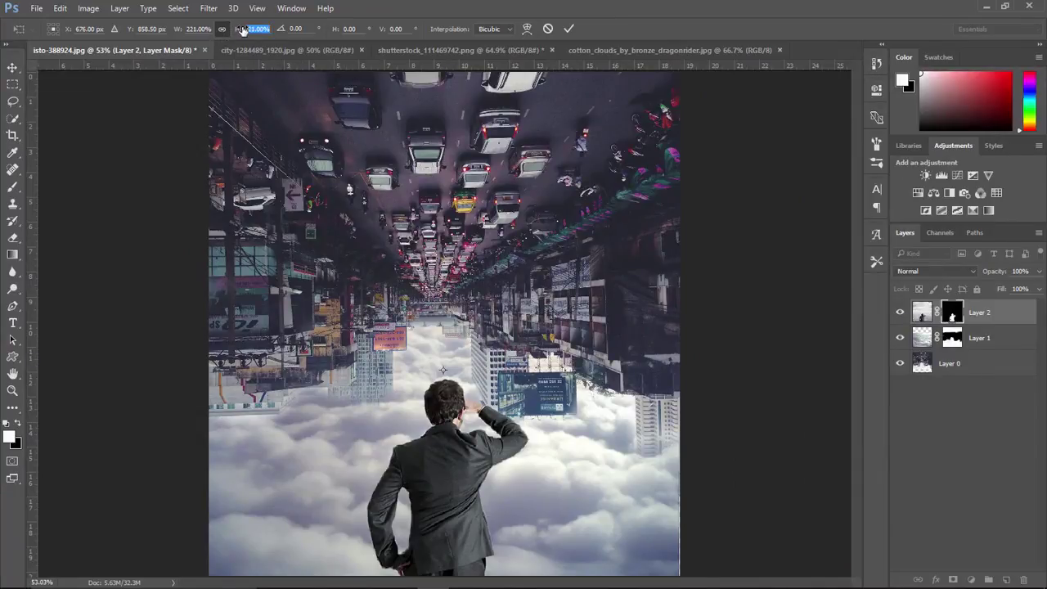
{"action": "left_click_drag", "start_coordinate": [242, 30], "coordinate": [247, 31]}
{"action": "mouse_move", "coordinate": [463, 525]}
{"action": "left_mouse_down"}
{"action": "mouse_move", "coordinate": [449, 506]}
{"action": "mouse_move", "coordinate": [443, 524]}
{"action": "left_mouse_up"}
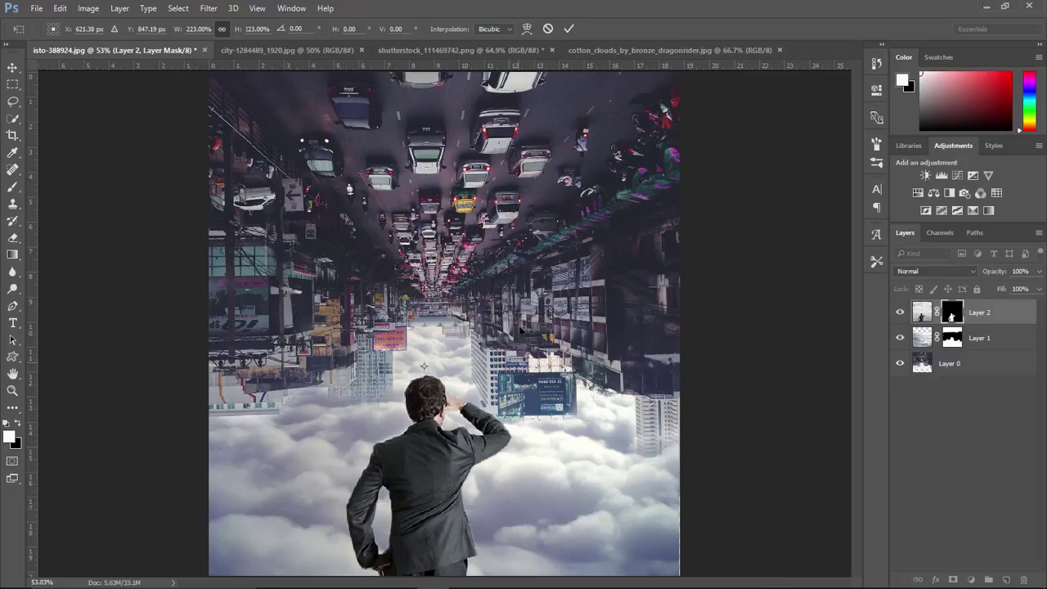
{"action": "left_click_drag", "start_coordinate": [238, 31], "coordinate": [256, 39]}
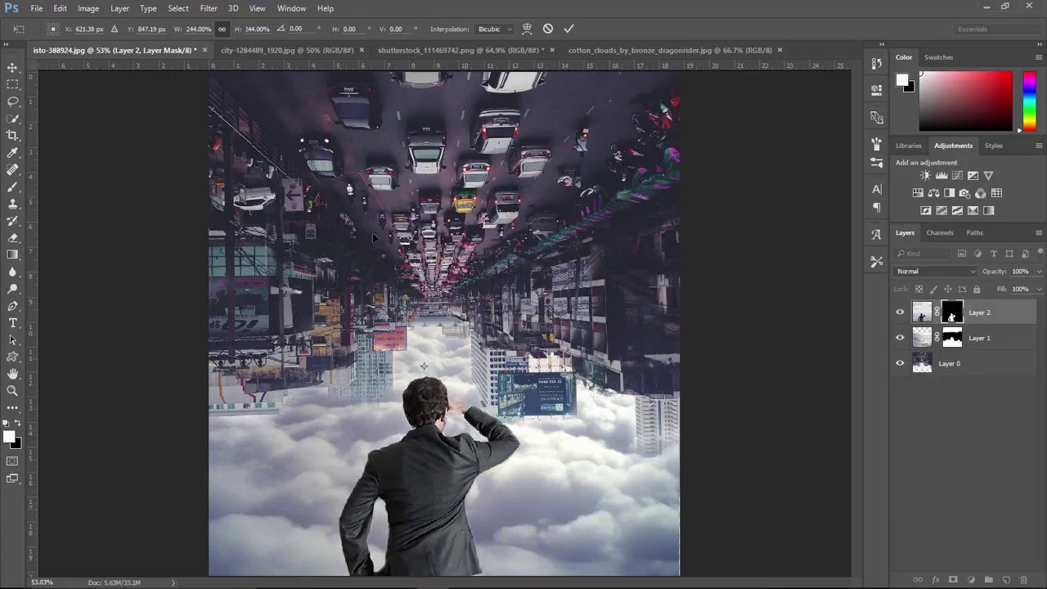
{"action": "left_click_drag", "start_coordinate": [439, 465], "coordinate": [440, 455]}
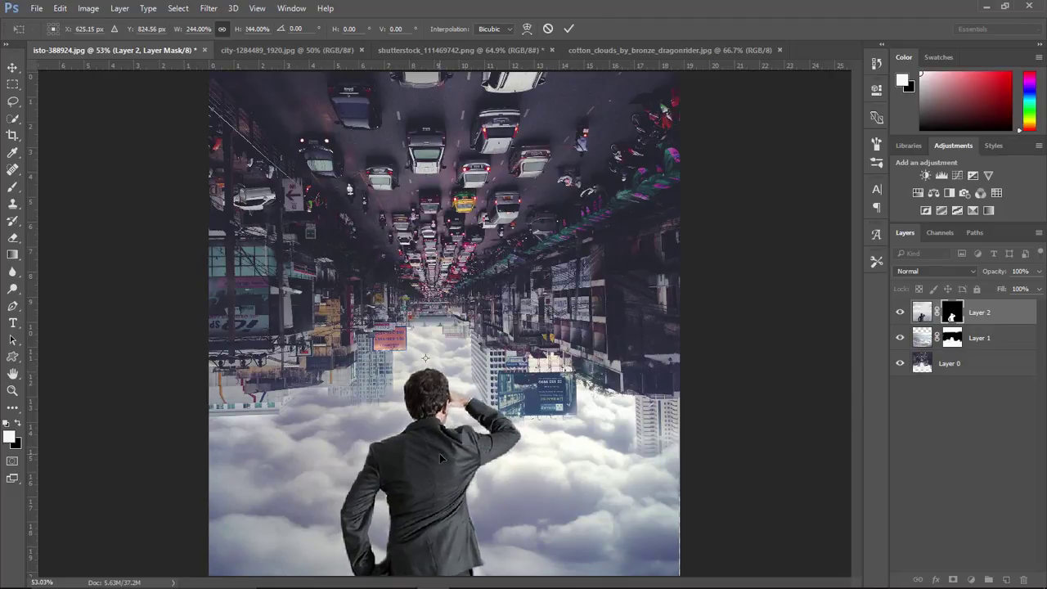
{"action": "left_click", "coordinate": [14, 67]}
{"action": "left_click", "coordinate": [461, 233]}
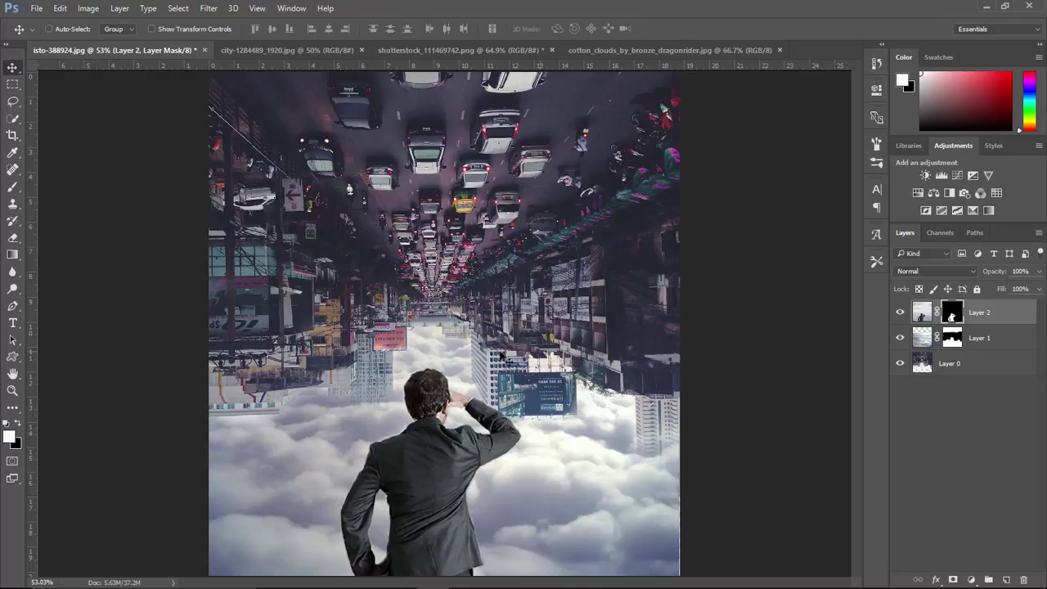
Touch up the mask around the top of the man's hair with a 30 px white brush.
{"action": "key", "text": "ctrl+plus"}
{"action": "key", "text": "ctrl+plus"}
{"action": "key", "text": "ctrl+plus"}
{"action": "key", "text": "space"}
{"action": "left_click_drag", "start_coordinate": [428, 500], "coordinate": [583, 279]}
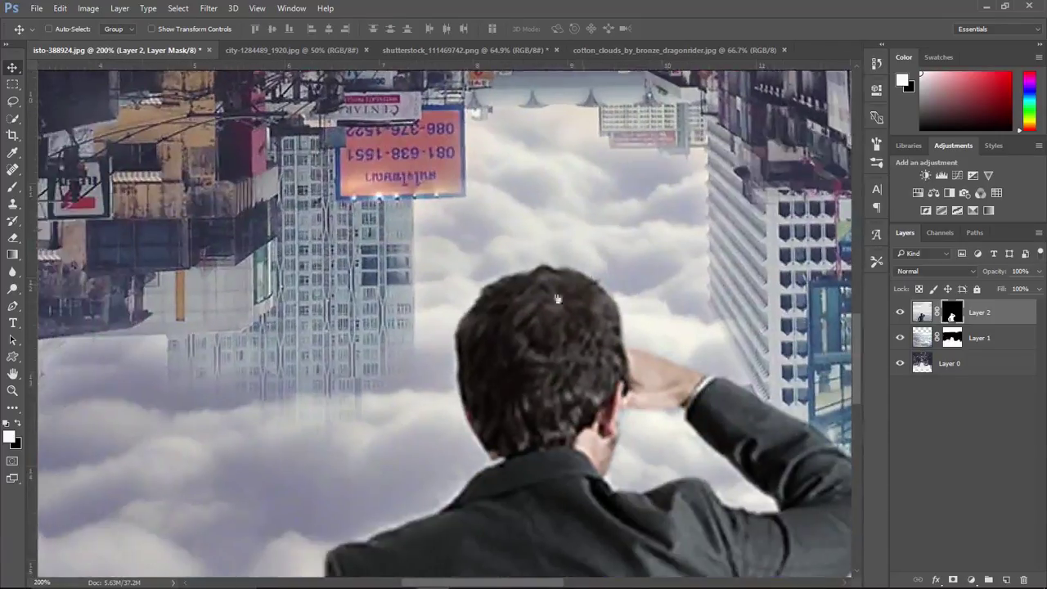
{"action": "left_click", "coordinate": [12, 187]}
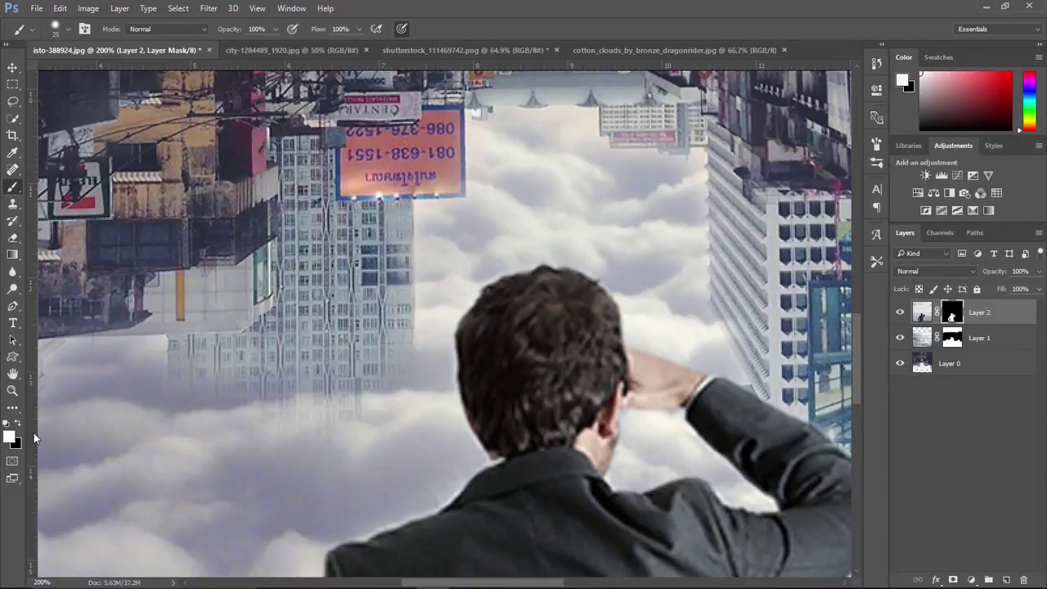
{"action": "key", "text": "]"}
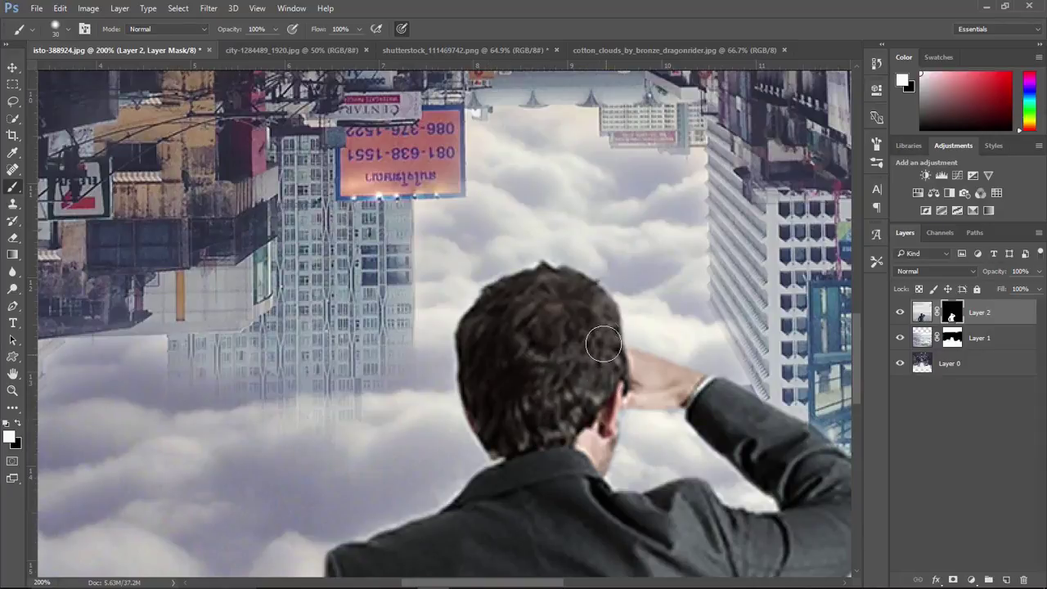
{"action": "key", "text": "ctrl+0"}
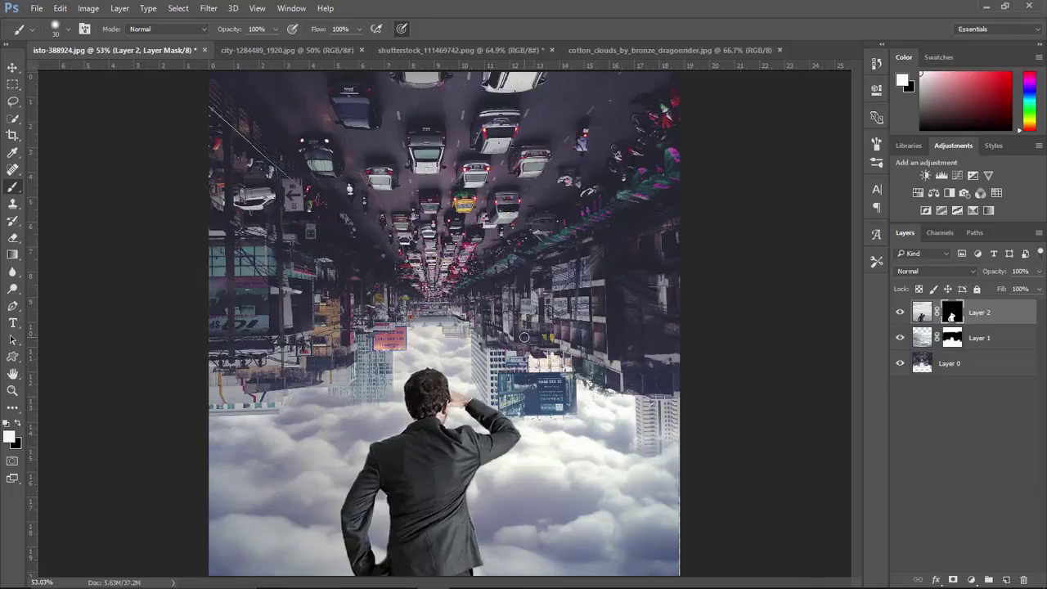
{"action": "key", "text": "v"}
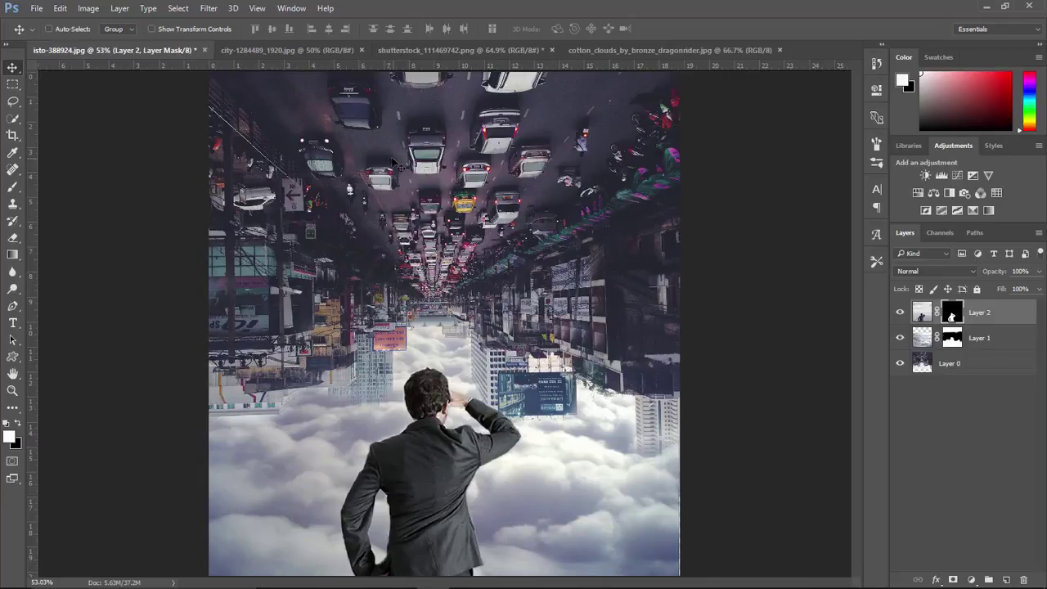
In city-1284489_1920.jpg, make a clean Quick Selection of the yellow taxi beside the blue car, including its wheels and front bumper.
{"action": "left_click", "coordinate": [311, 52]}
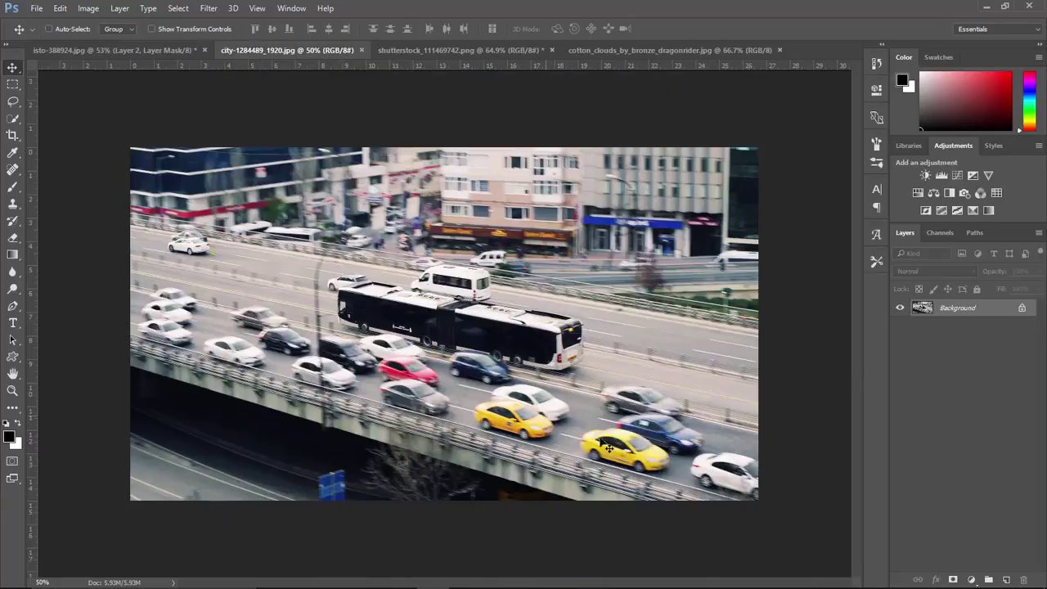
{"action": "left_click", "coordinate": [17, 117]}
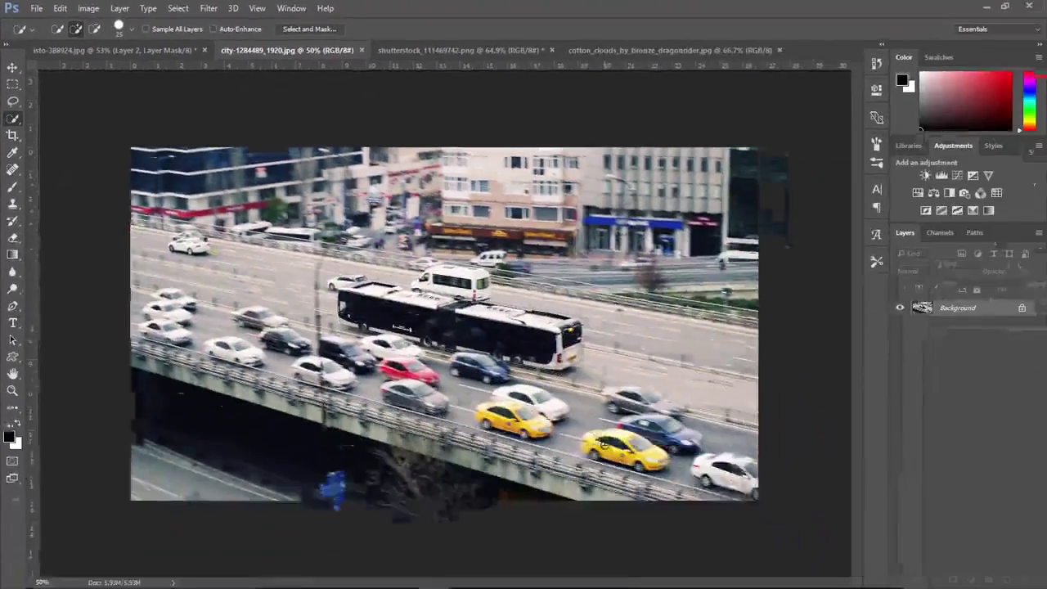
{"action": "key", "text": "ctrl+plus"}
{"action": "key", "text": "ctrl+plus"}
{"action": "key", "text": "bracketright"}
{"action": "key", "text": "bracketright"}
{"action": "key", "text": "bracketright"}
{"action": "key", "text": "bracketright"}
{"action": "key", "text": "bracketright"}
{"action": "left_click_drag", "start_coordinate": [680, 473], "coordinate": [426, 236]}
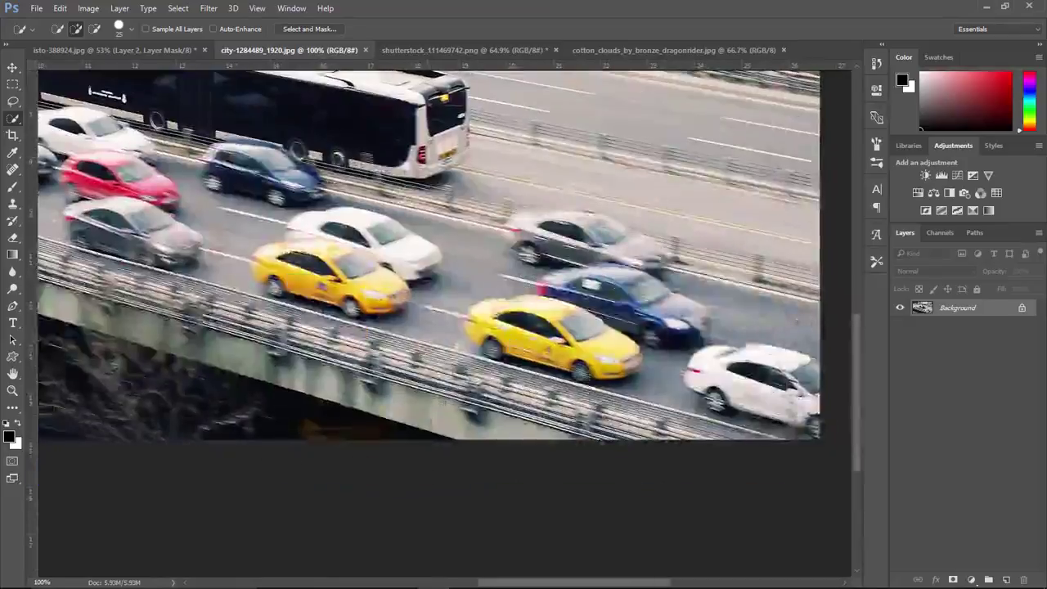
{"action": "left_click", "coordinate": [491, 317]}
{"action": "mouse_move", "coordinate": [491, 316]}
{"action": "left_mouse_down"}
{"action": "mouse_move", "coordinate": [534, 307]}
{"action": "mouse_move", "coordinate": [577, 319]}
{"action": "mouse_move", "coordinate": [605, 344]}
{"action": "left_mouse_up"}
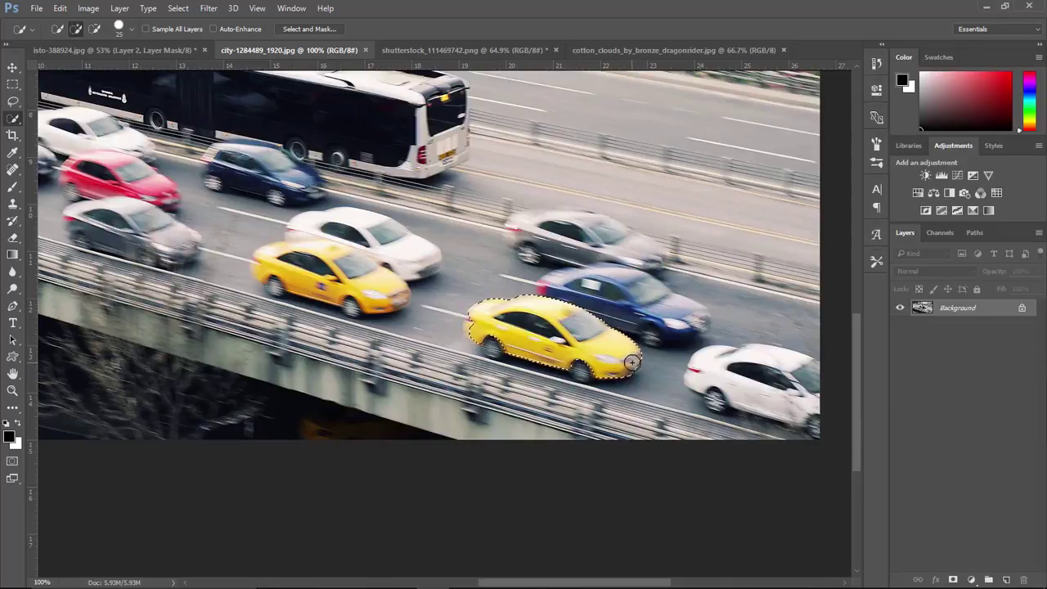
{"action": "left_click", "coordinate": [634, 362]}
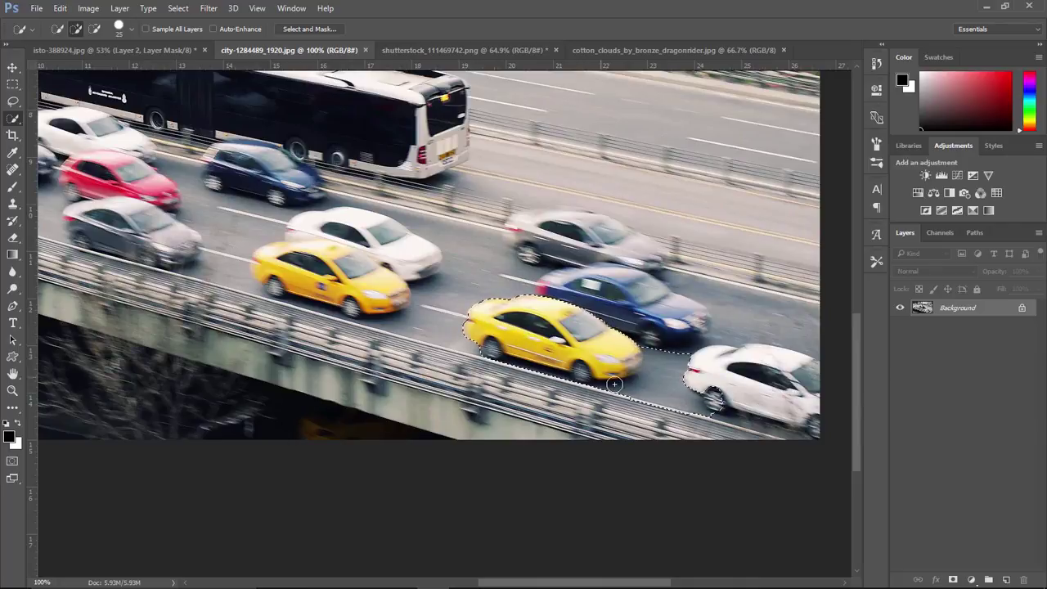
{"action": "left_click_drag", "start_coordinate": [659, 344], "coordinate": [665, 372]}
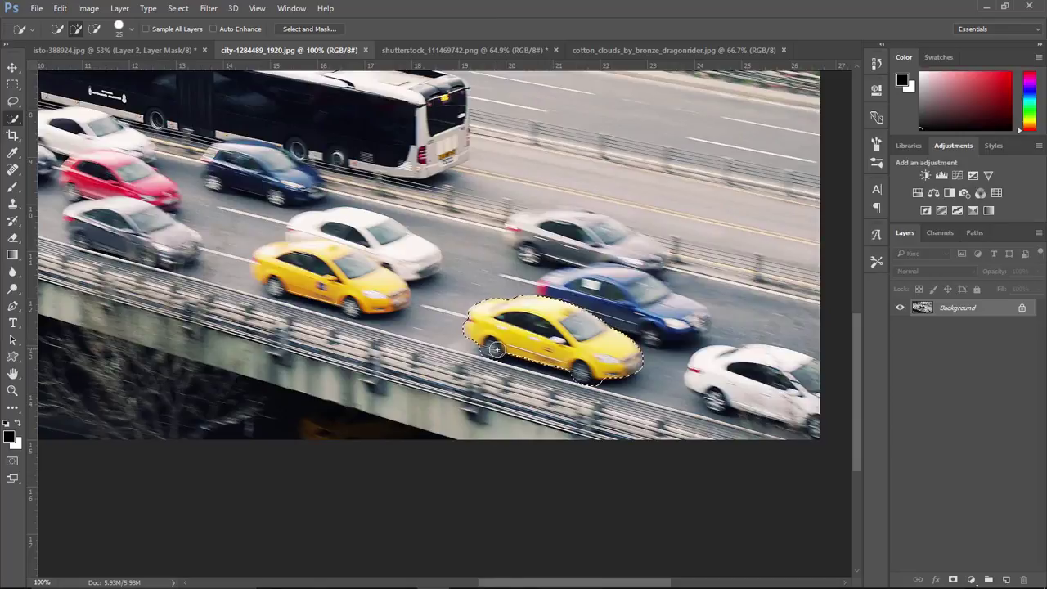
Copy the selected taxi and paste it into the isto-388924.jpg composite as a new layer.
{"action": "key", "text": "ctrl+c"}
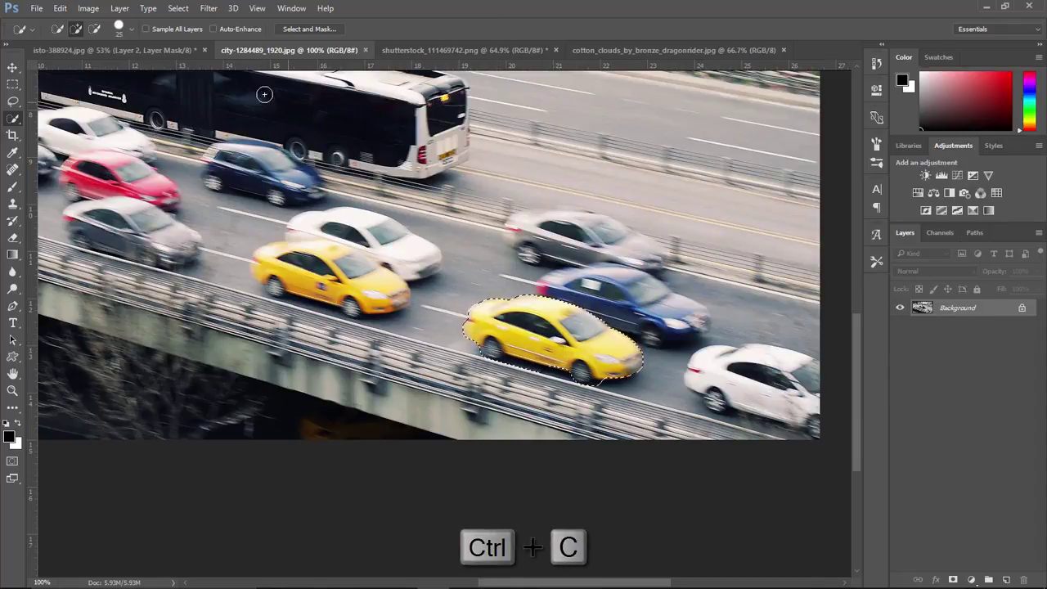
{"action": "left_click", "coordinate": [163, 50]}
{"action": "key", "text": "ctrl+v"}
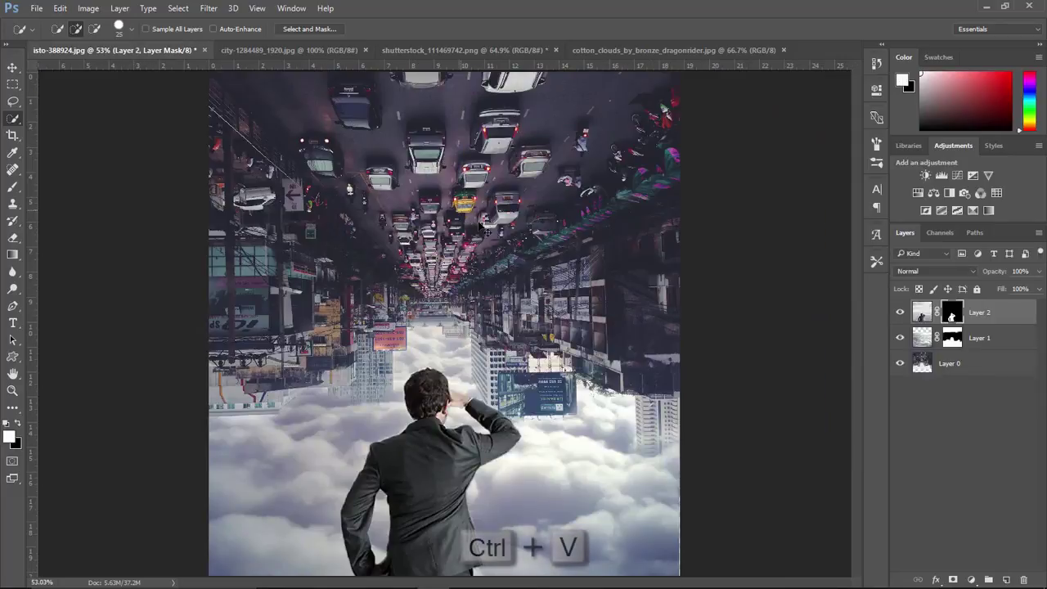
Erase the dark shadow beneath the taxi and between its wheels with a harder 15 px eraser.
{"action": "scroll", "coordinate": [450, 327], "scroll_direction": "up", "scroll_amount": 5}
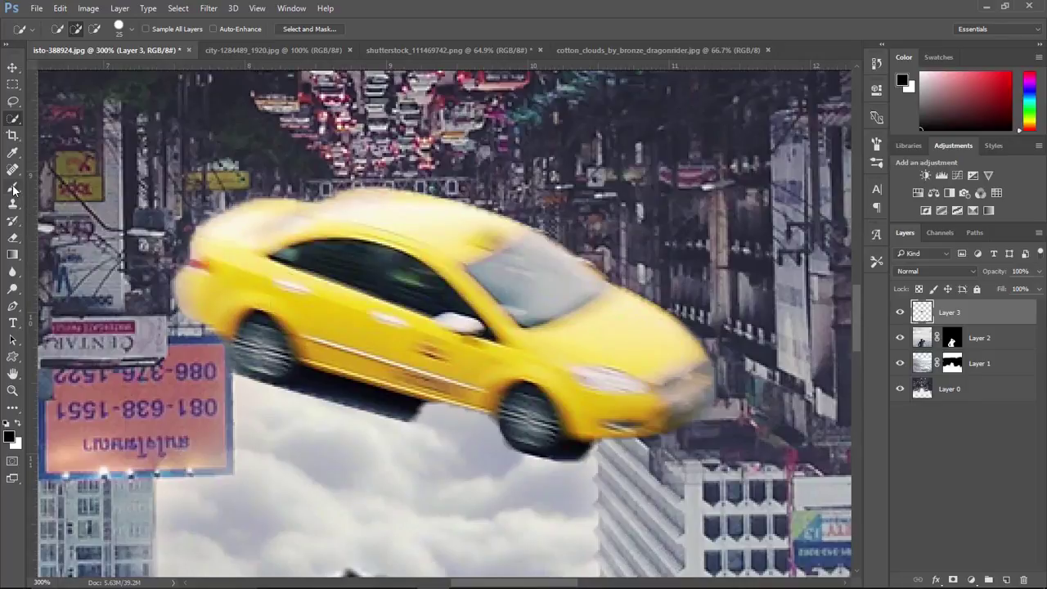
{"action": "key", "text": "b"}
{"action": "key", "text": "bracketleft"}
{"action": "key", "text": "bracketleft"}
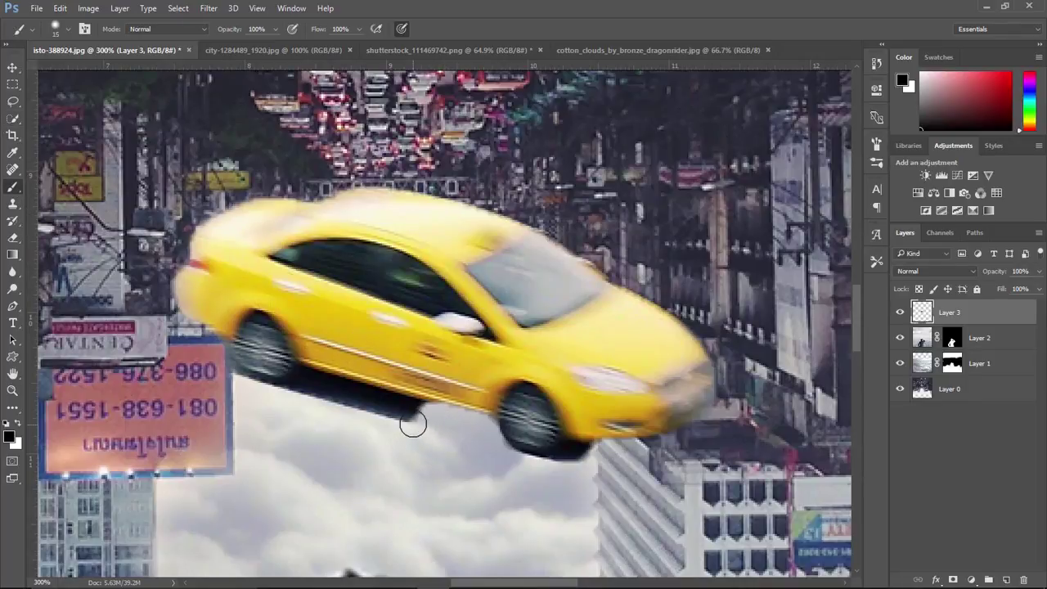
{"action": "left_click", "coordinate": [13, 237]}
{"action": "key", "text": "bracketleft"}
{"action": "key", "text": "bracketleft"}
{"action": "key", "text": "bracketleft"}
{"action": "key", "text": "bracketleft"}
{"action": "key", "text": "bracketleft"}
{"action": "key", "text": "bracketleft"}
{"action": "key", "text": "bracketleft"}
{"action": "key", "text": "bracketleft"}
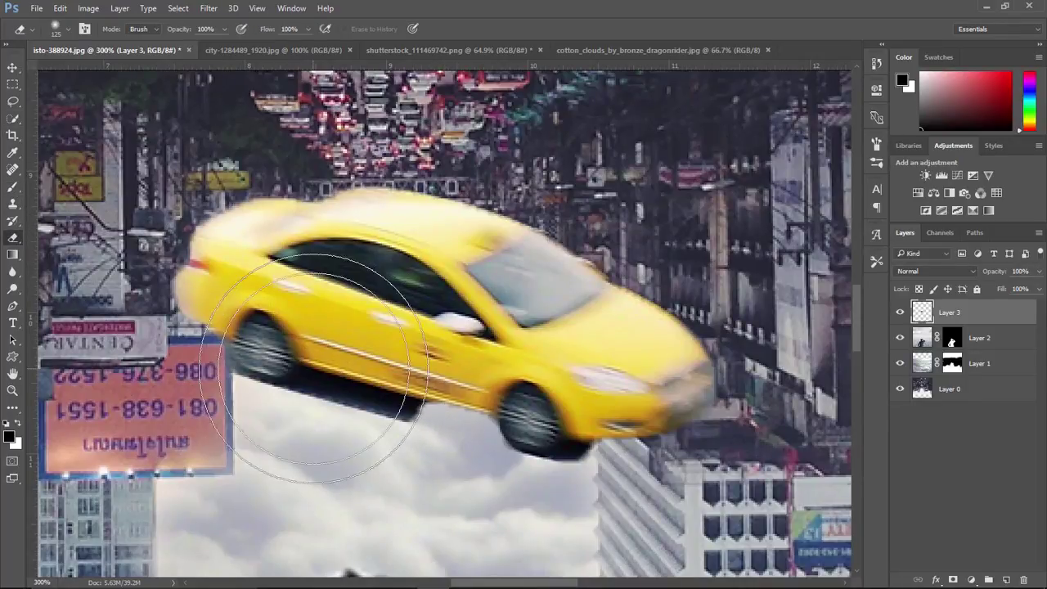
{"action": "key", "text": "bracketleft"}
{"action": "key", "text": "bracketleft"}
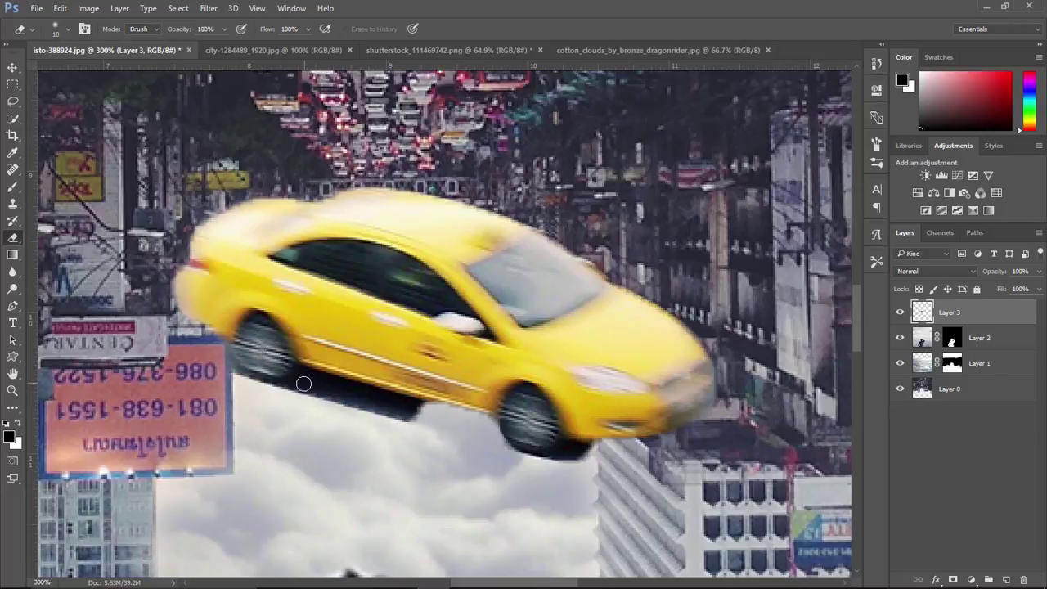
{"action": "key", "text": "bracketright"}
{"action": "right_click", "coordinate": [323, 389]}
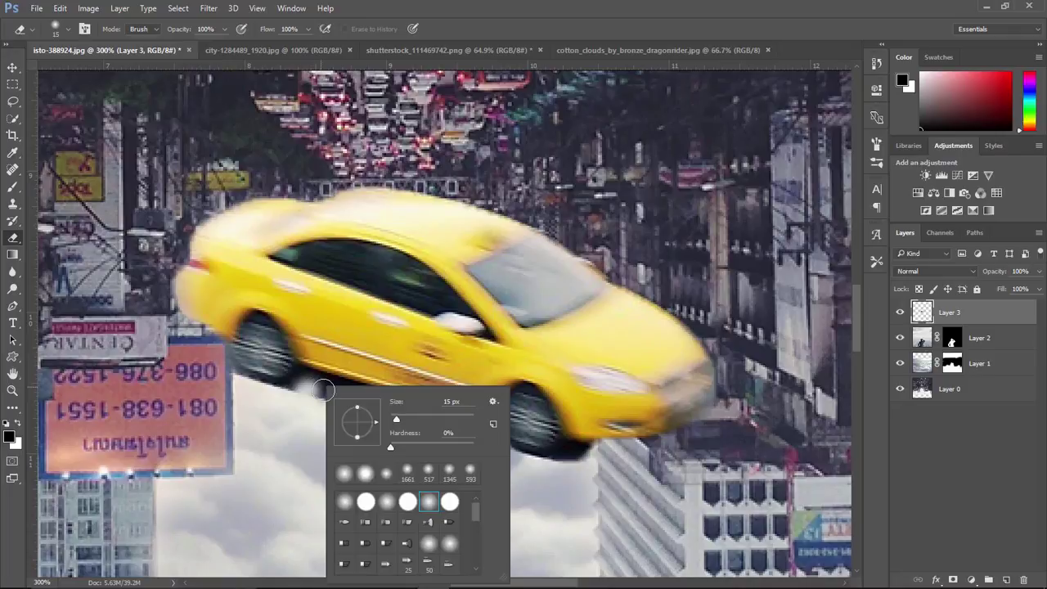
{"action": "left_click", "coordinate": [439, 447]}
{"action": "mouse_move", "coordinate": [306, 394]}
{"action": "left_mouse_down"}
{"action": "mouse_move", "coordinate": [427, 430]}
{"action": "mouse_move", "coordinate": [430, 418]}
{"action": "mouse_move", "coordinate": [308, 381]}
{"action": "mouse_move", "coordinate": [474, 431]}
{"action": "mouse_move", "coordinate": [332, 383]}
{"action": "mouse_move", "coordinate": [307, 380]}
{"action": "mouse_move", "coordinate": [292, 400]}
{"action": "mouse_move", "coordinate": [304, 386]}
{"action": "mouse_move", "coordinate": [245, 395]}
{"action": "mouse_move", "coordinate": [217, 382]}
{"action": "mouse_move", "coordinate": [214, 359]}
{"action": "mouse_move", "coordinate": [231, 386]}
{"action": "mouse_move", "coordinate": [277, 399]}
{"action": "mouse_move", "coordinate": [297, 386]}
{"action": "mouse_move", "coordinate": [248, 396]}
{"action": "mouse_move", "coordinate": [225, 379]}
{"action": "mouse_move", "coordinate": [288, 409]}
{"action": "mouse_move", "coordinate": [490, 463]}
{"action": "mouse_move", "coordinate": [575, 473]}
{"action": "mouse_move", "coordinate": [599, 456]}
{"action": "mouse_move", "coordinate": [575, 461]}
{"action": "mouse_move", "coordinate": [579, 449]}
{"action": "mouse_move", "coordinate": [541, 465]}
{"action": "mouse_move", "coordinate": [557, 460]}
{"action": "mouse_move", "coordinate": [513, 462]}
{"action": "mouse_move", "coordinate": [495, 449]}
{"action": "mouse_move", "coordinate": [564, 465]}
{"action": "mouse_move", "coordinate": [569, 450]}
{"action": "mouse_move", "coordinate": [498, 463]}
{"action": "left_mouse_up"}
Undo the last eraser stroke and erase the remaining shadow under the front wheel and bumper at 9 px.
{"action": "key", "text": "bracketleft"}
{"action": "key", "text": "bracketleft"}
{"action": "key", "text": "ctrl+z"}
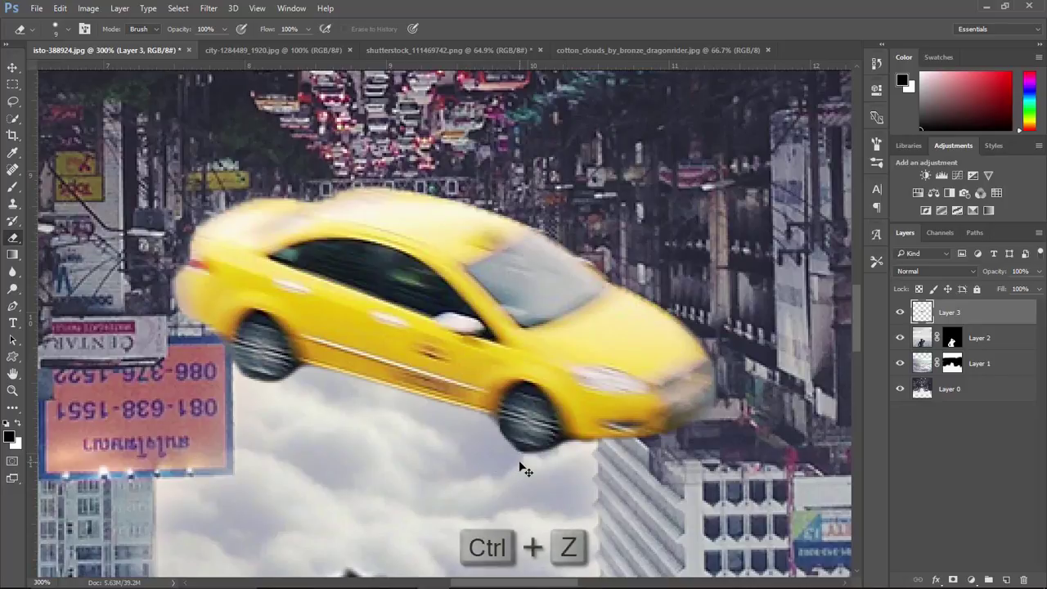
{"action": "mouse_move", "coordinate": [581, 454]}
{"action": "left_mouse_down"}
{"action": "mouse_move", "coordinate": [508, 459]}
{"action": "mouse_move", "coordinate": [491, 446]}
{"action": "mouse_move", "coordinate": [548, 471]}
{"action": "mouse_move", "coordinate": [572, 458]}
{"action": "left_mouse_up"}
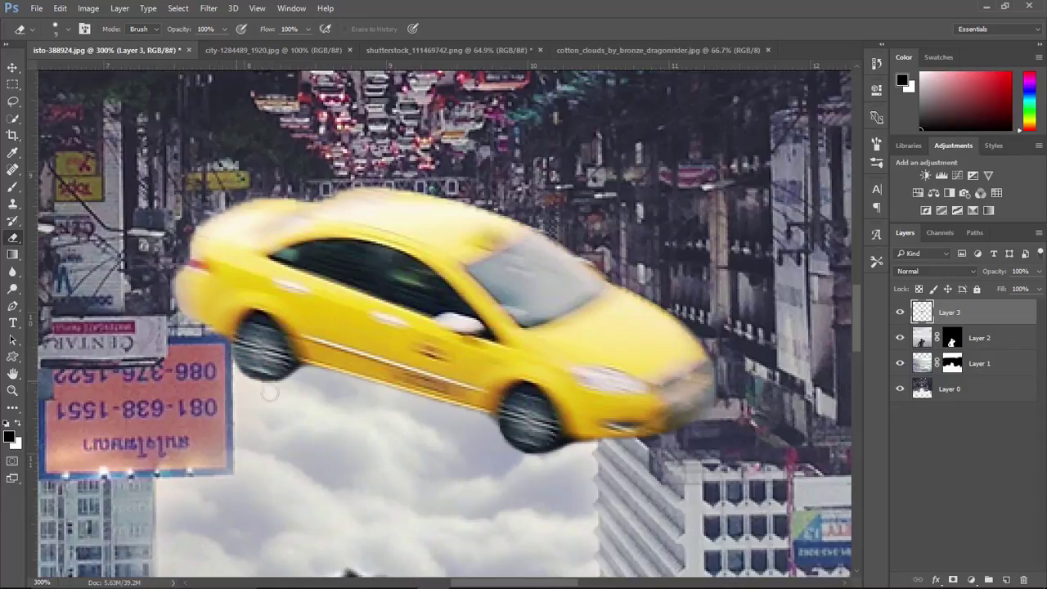
Warp the taxi layer, pulling its front end outward and bending the body slightly, and apply the warp.
{"action": "key", "text": "ctrl+minus"}
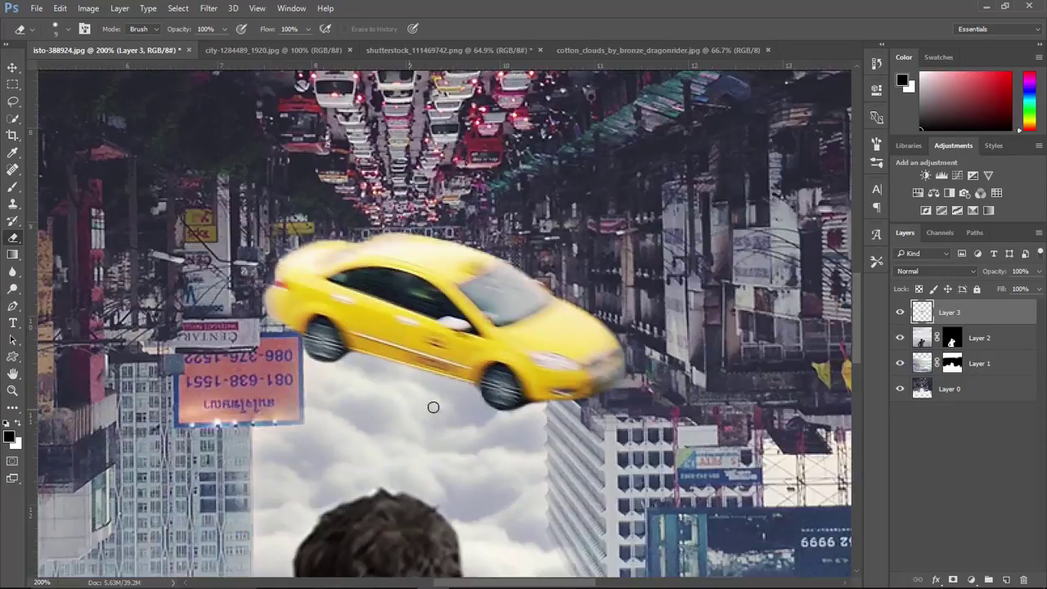
{"action": "key", "text": "ctrl+t"}
{"action": "right_click", "coordinate": [458, 340]}
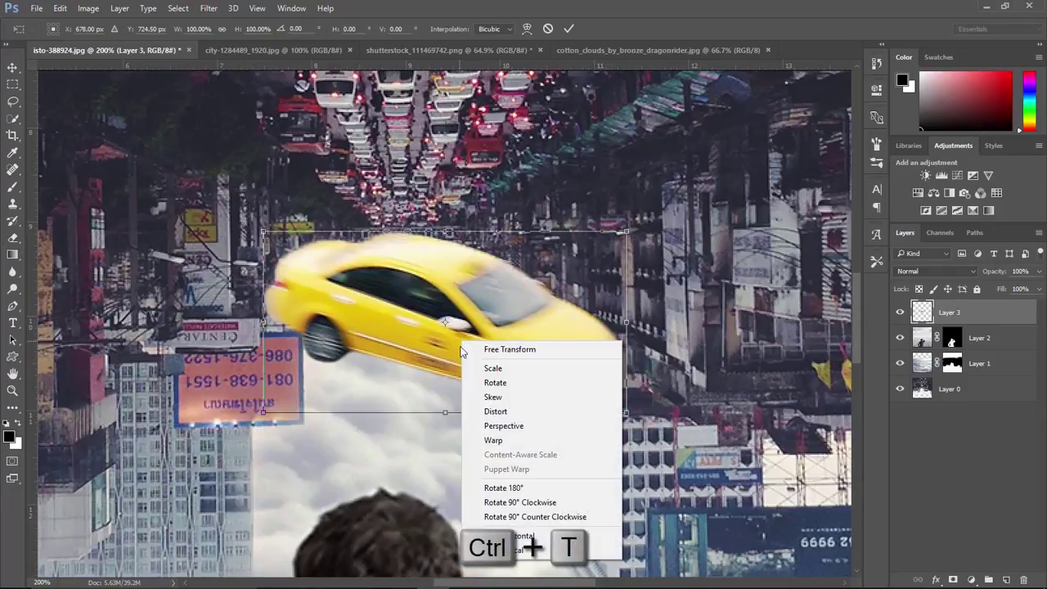
{"action": "left_click", "coordinate": [493, 440]}
{"action": "left_click_drag", "start_coordinate": [561, 355], "coordinate": [631, 374]}
{"action": "left_click_drag", "start_coordinate": [479, 308], "coordinate": [426, 346]}
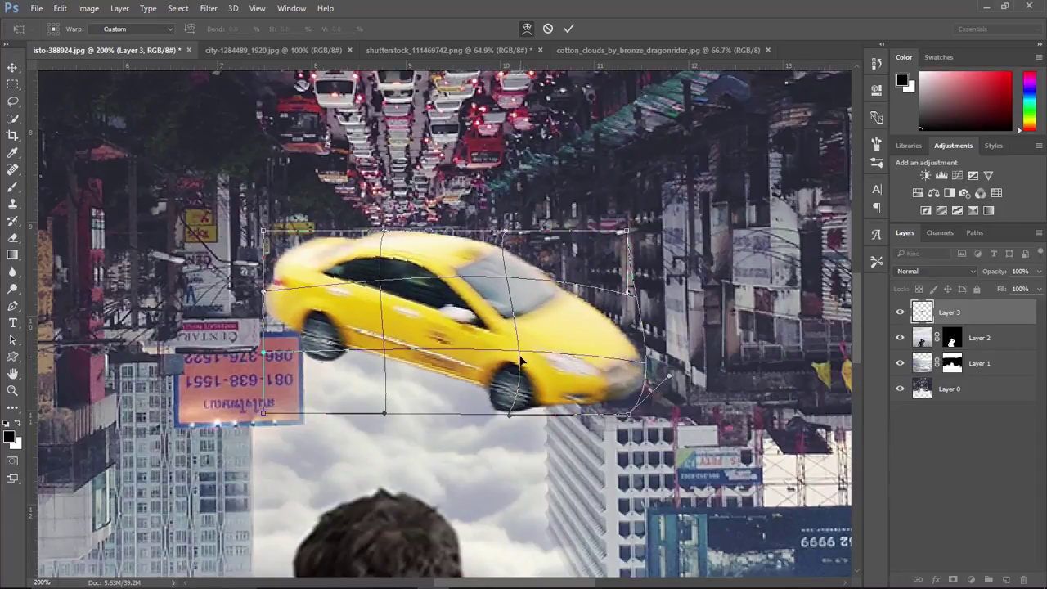
{"action": "key", "text": "Return"}
{"action": "key", "text": "e"}
Shrink the taxi to a tiny distant size and rotate it clockwise so its nose points more steeply downward.
{"action": "key", "text": "ctrl+minus"}
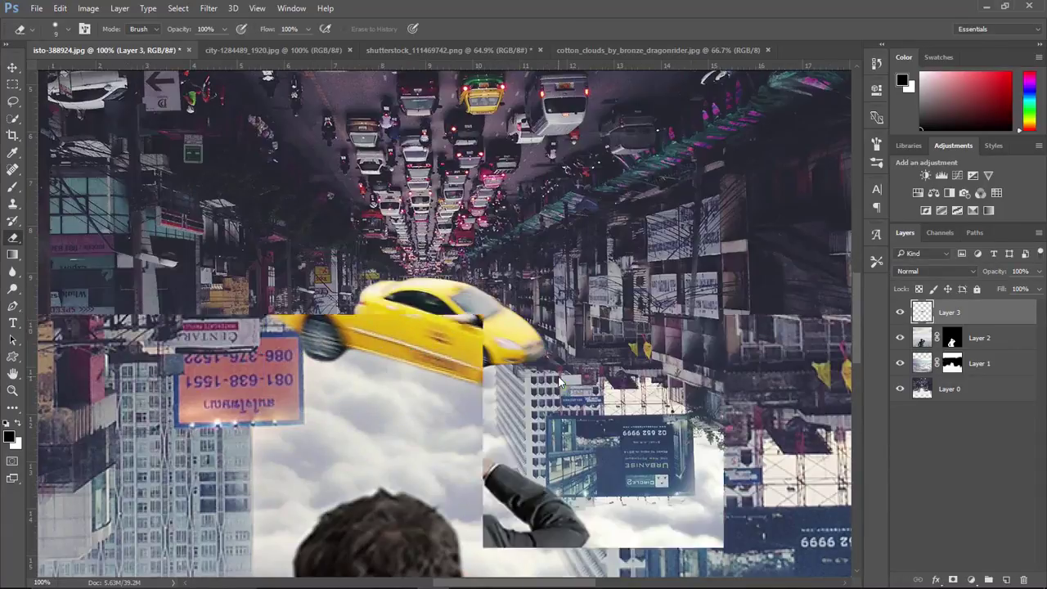
{"action": "key", "text": "ctrl+t"}
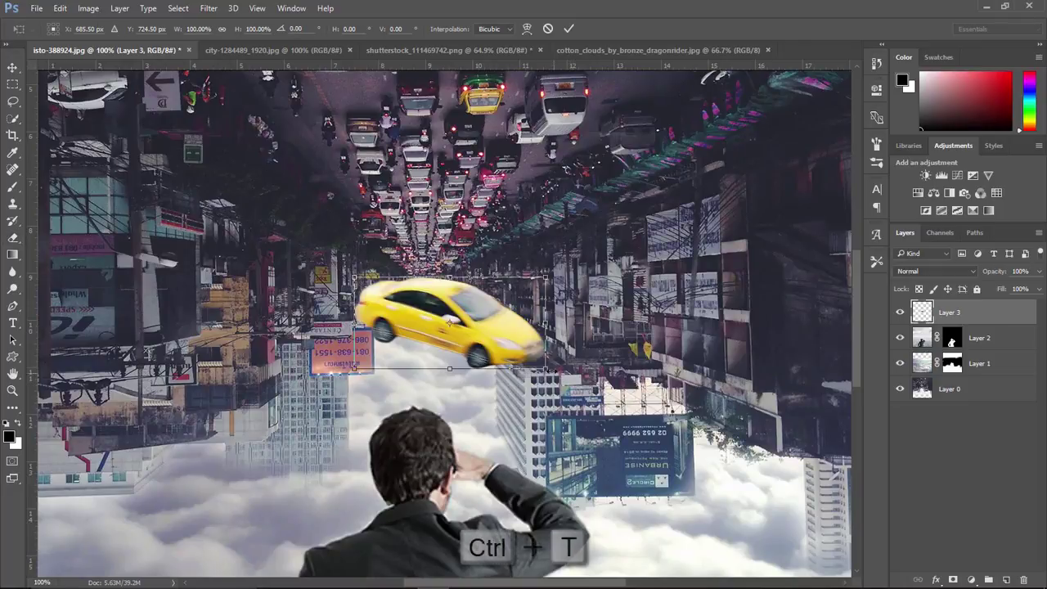
{"action": "left_click_drag", "start_coordinate": [542, 362], "coordinate": [373, 285]}
{"action": "key", "text": "Return"}
{"action": "key", "text": "ctrl+t"}
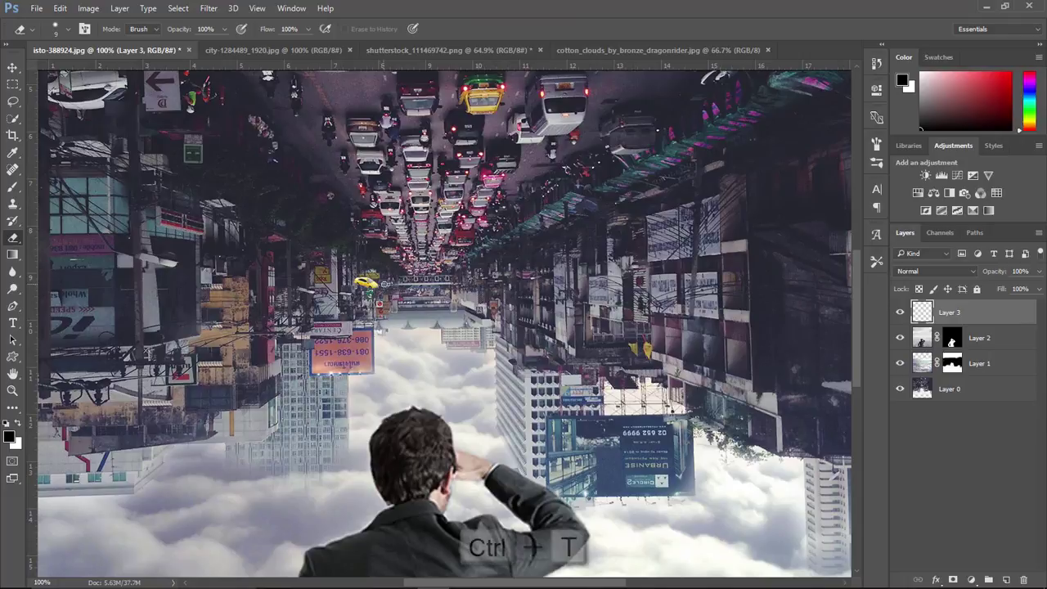
{"action": "left_click_drag", "start_coordinate": [429, 248], "coordinate": [342, 273]}
{"action": "key", "text": "Return"}
{"action": "key", "text": "e"}
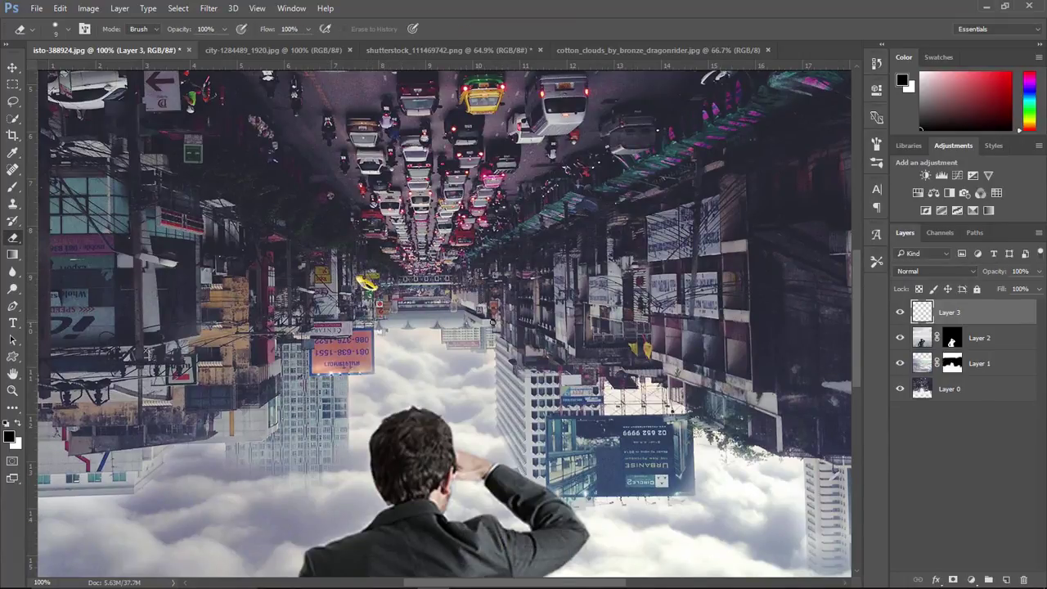
Move the tiny taxi over the clouds above the man's raised hand and place a duplicate just to its left.
{"action": "key", "text": "v"}
{"action": "left_click_drag", "start_coordinate": [419, 326], "coordinate": [484, 345]}
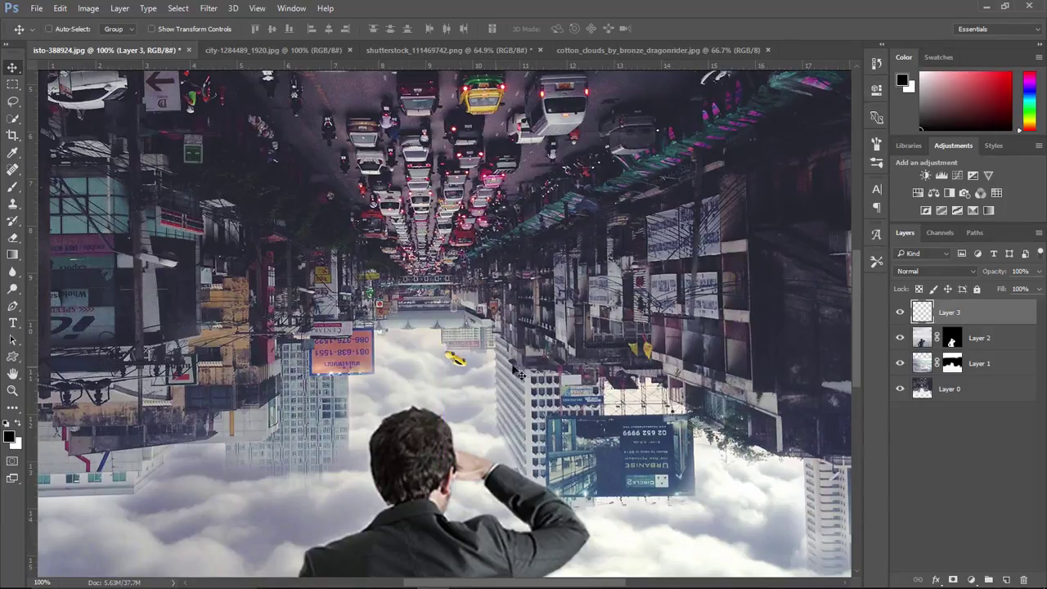
{"action": "left_click_drag", "start_coordinate": [466, 372], "coordinate": [414, 360]}
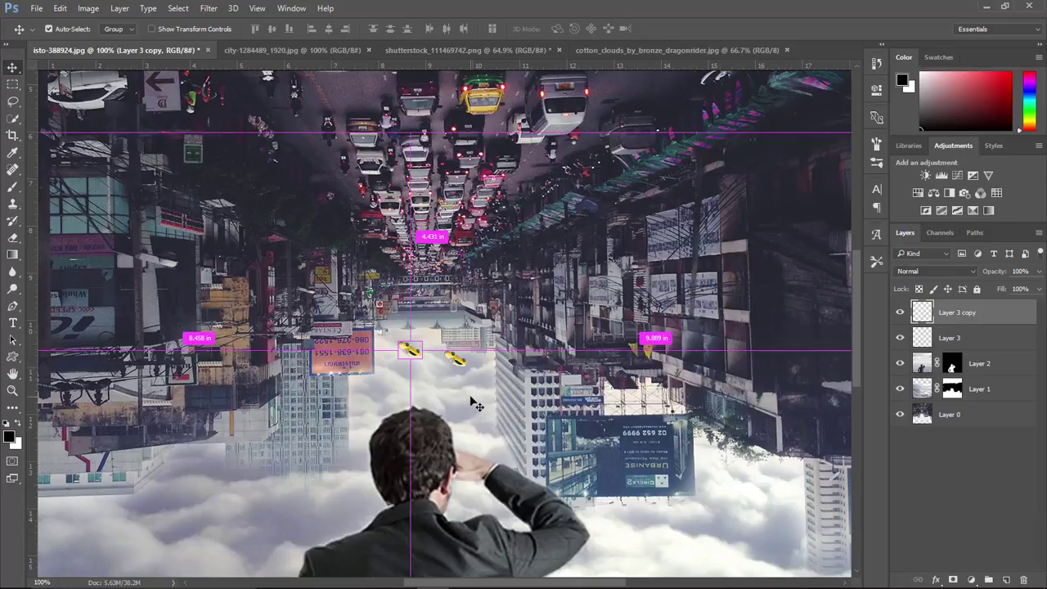
Shrink and rotate the duplicate taxi until it hangs almost vertically, and nudge it slightly up and to the left.
{"action": "key", "text": "ctrl+t"}
{"action": "left_click_drag", "start_coordinate": [390, 334], "coordinate": [414, 345]}
{"action": "key", "text": "Return"}
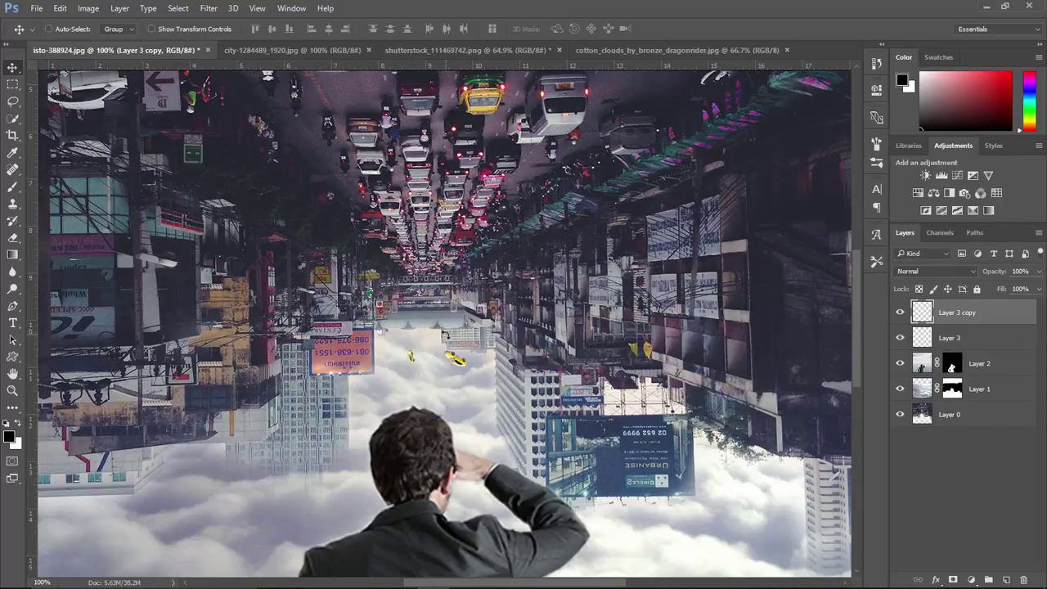
{"action": "left_click_drag", "start_coordinate": [414, 356], "coordinate": [408, 351]}
Lasso the large dark car at the upper left of the road on Layer 0 and copy it to a new layer.
{"action": "left_click_drag", "start_coordinate": [434, 128], "coordinate": [562, 366]}
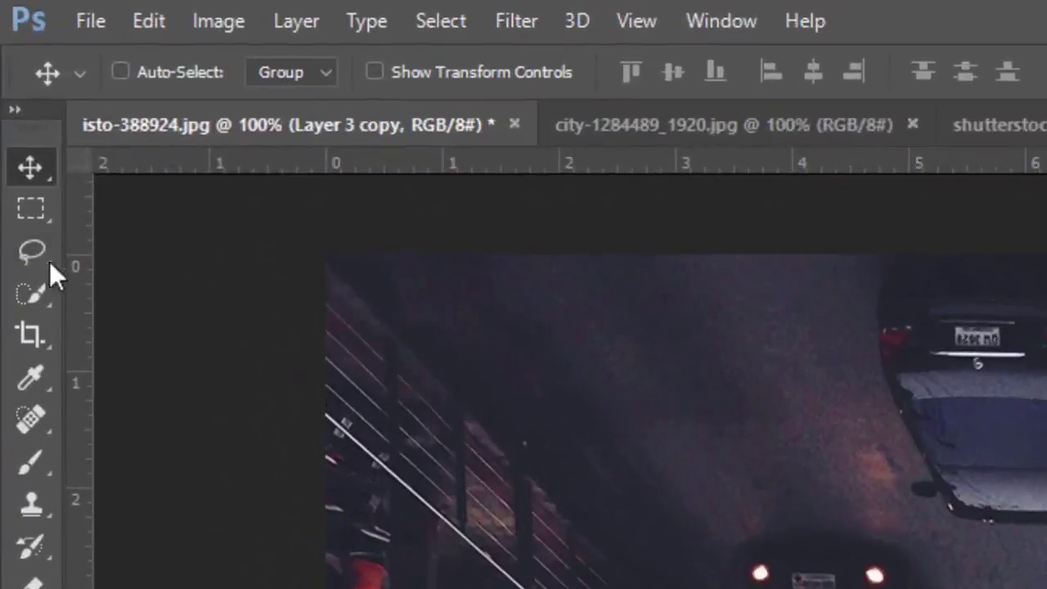
{"action": "left_click", "coordinate": [14, 102]}
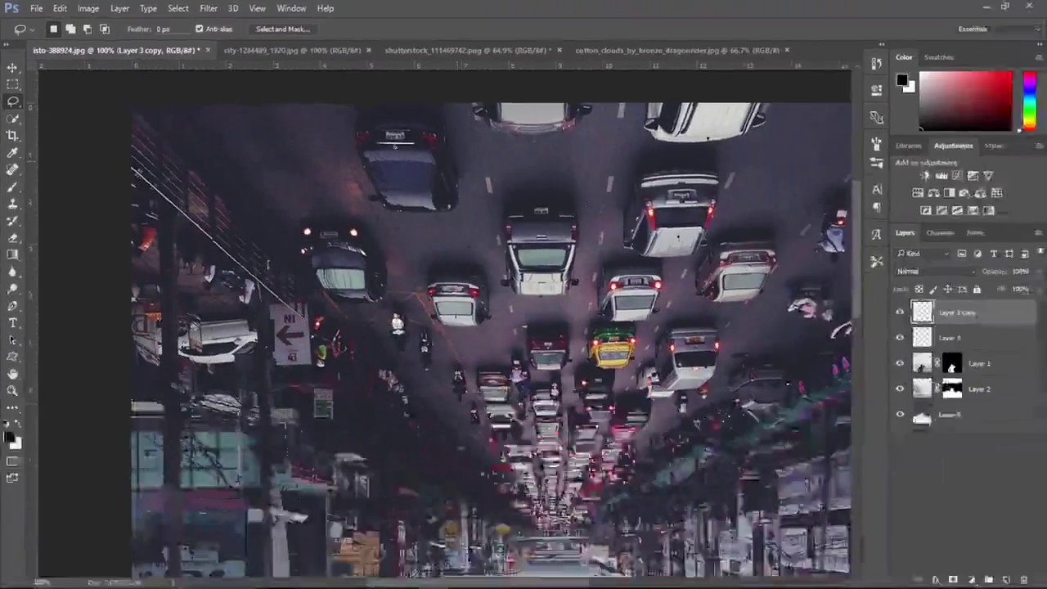
{"action": "left_click", "coordinate": [948, 415]}
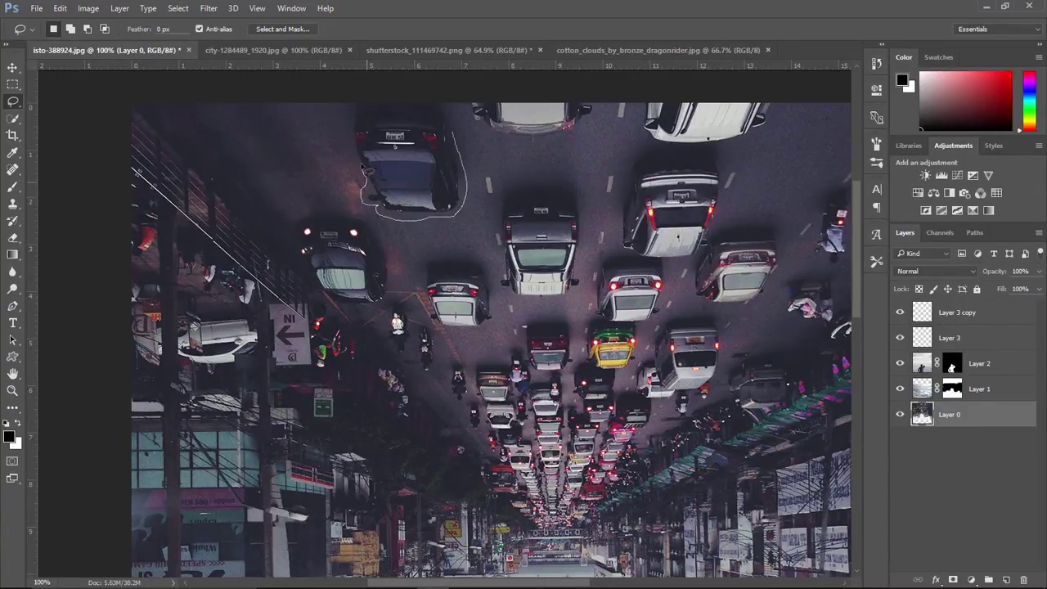
{"action": "mouse_move", "coordinate": [353, 122]}
{"action": "left_mouse_down"}
{"action": "mouse_move", "coordinate": [388, 104]}
{"action": "mouse_move", "coordinate": [436, 109]}
{"action": "mouse_move", "coordinate": [463, 143]}
{"action": "left_mouse_up"}
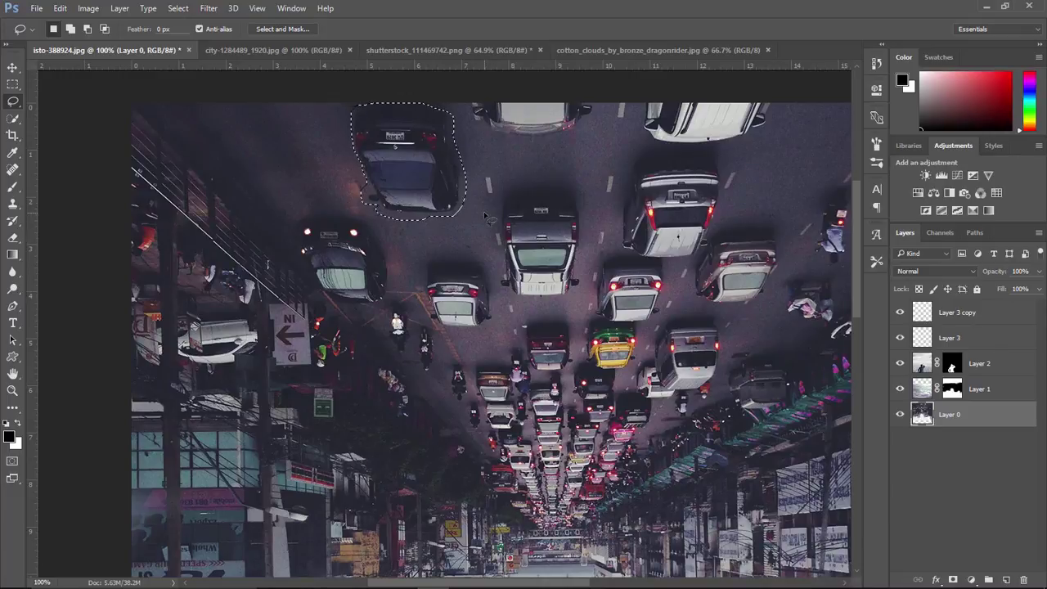
{"action": "key", "text": "ctrl+j"}
{"action": "key", "text": "v"}
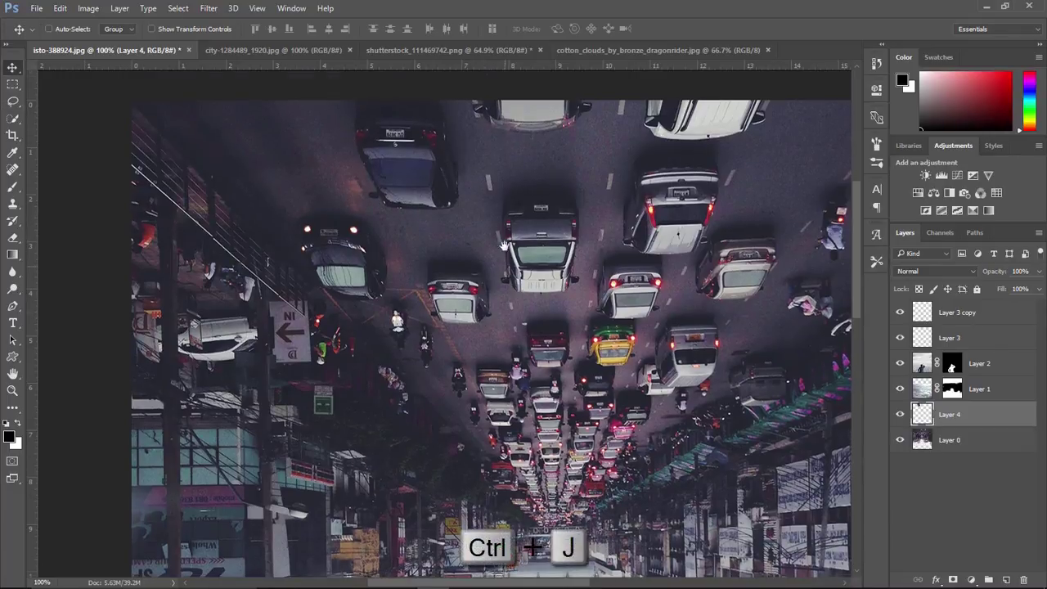
Move the copied dark car down over the clouds above the man's head and place its layer above Layer 2.
{"action": "scroll", "coordinate": [487, 217], "scroll_direction": "down", "scroll_amount": 1}
{"action": "left_click_drag", "start_coordinate": [474, 169], "coordinate": [522, 455]}
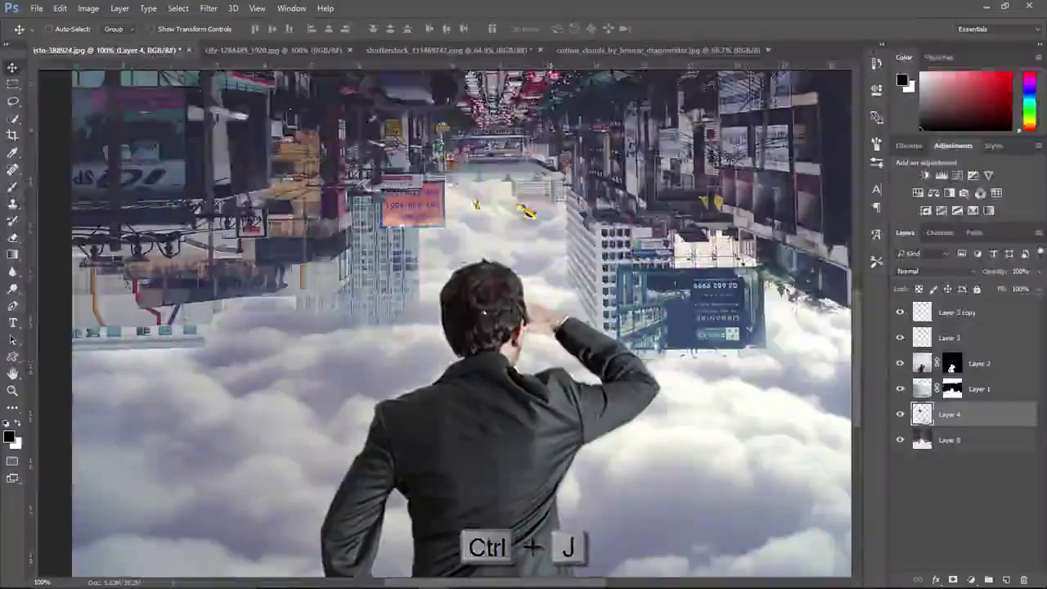
{"action": "left_click_drag", "start_coordinate": [409, 77], "coordinate": [488, 230]}
{"action": "left_click_drag", "start_coordinate": [925, 412], "coordinate": [932, 352]}
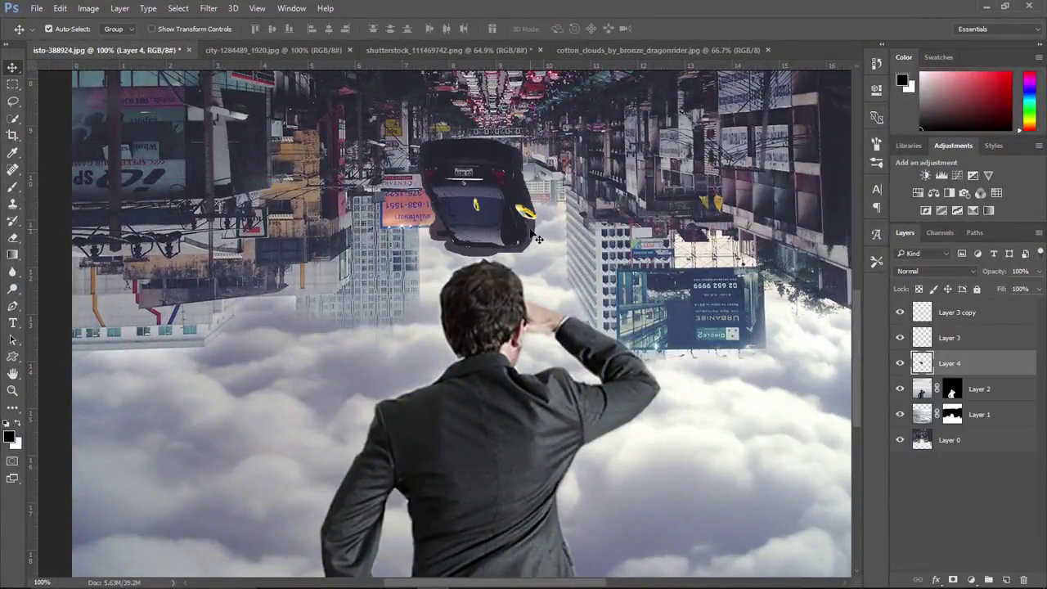
Erase the leftover road around the dark car's sides and lower edge with a 20 px eraser.
{"action": "key", "text": "ctrl+plus"}
{"action": "key", "text": "ctrl+plus"}
{"action": "key", "text": "ctrl+minus"}
{"action": "left_click_drag", "start_coordinate": [559, 157], "coordinate": [509, 397]}
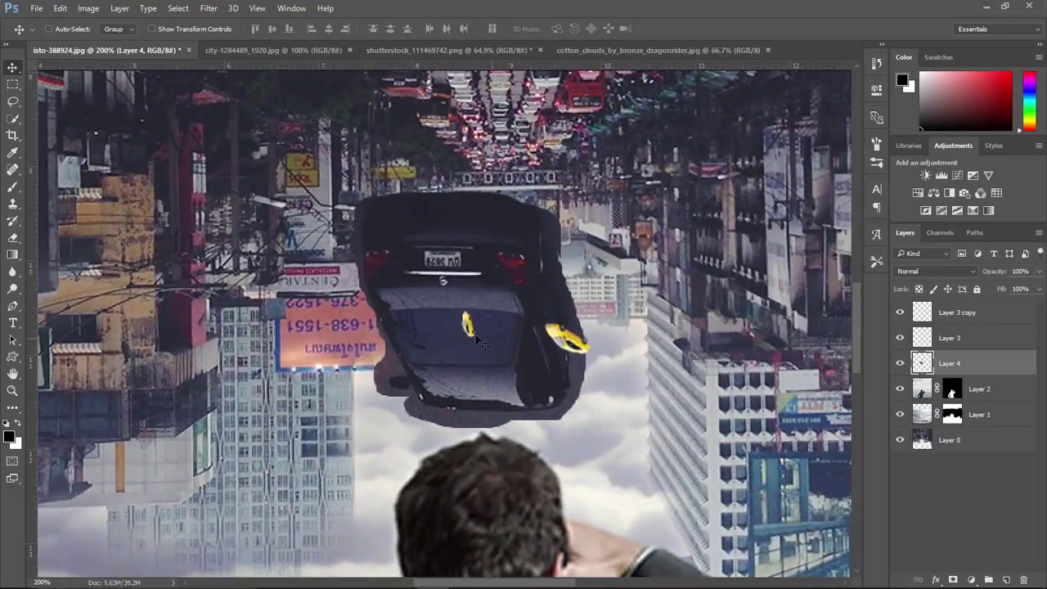
{"action": "left_click", "coordinate": [12, 237]}
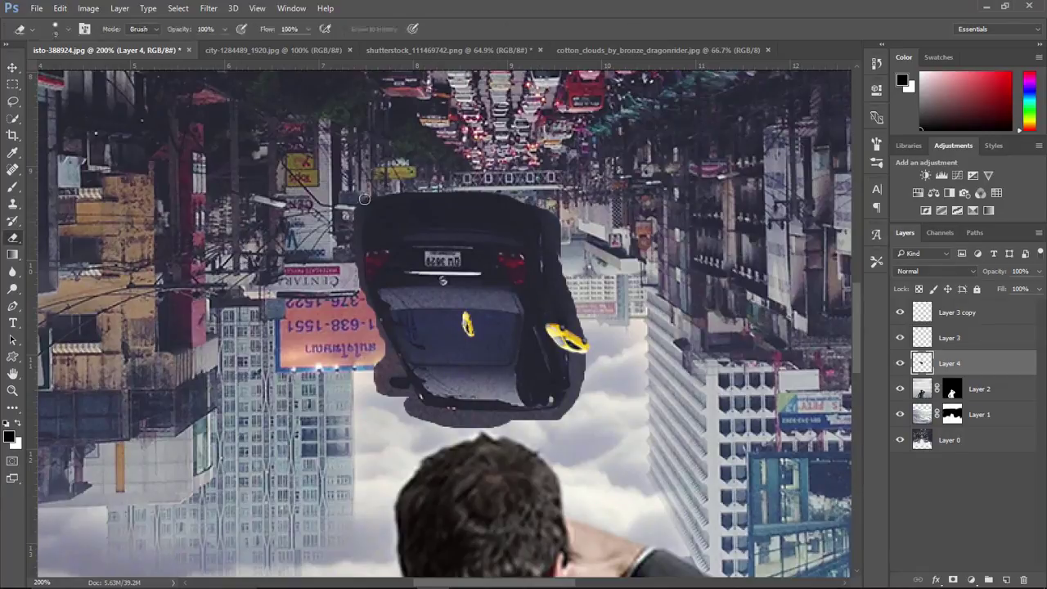
{"action": "key", "text": "bracketright"}
{"action": "key", "text": "bracketright"}
{"action": "key", "text": "bracketright"}
{"action": "mouse_move", "coordinate": [362, 191]}
{"action": "left_mouse_down"}
{"action": "mouse_move", "coordinate": [344, 211]}
{"action": "mouse_move", "coordinate": [363, 335]}
{"action": "mouse_move", "coordinate": [362, 313]}
{"action": "left_mouse_up"}
{"action": "mouse_move", "coordinate": [384, 357]}
{"action": "left_mouse_down"}
{"action": "mouse_move", "coordinate": [364, 377]}
{"action": "mouse_move", "coordinate": [404, 424]}
{"action": "mouse_move", "coordinate": [403, 402]}
{"action": "mouse_move", "coordinate": [425, 425]}
{"action": "mouse_move", "coordinate": [549, 426]}
{"action": "mouse_move", "coordinate": [584, 398]}
{"action": "mouse_move", "coordinate": [560, 246]}
{"action": "mouse_move", "coordinate": [550, 212]}
{"action": "mouse_move", "coordinate": [522, 182]}
{"action": "left_mouse_up"}
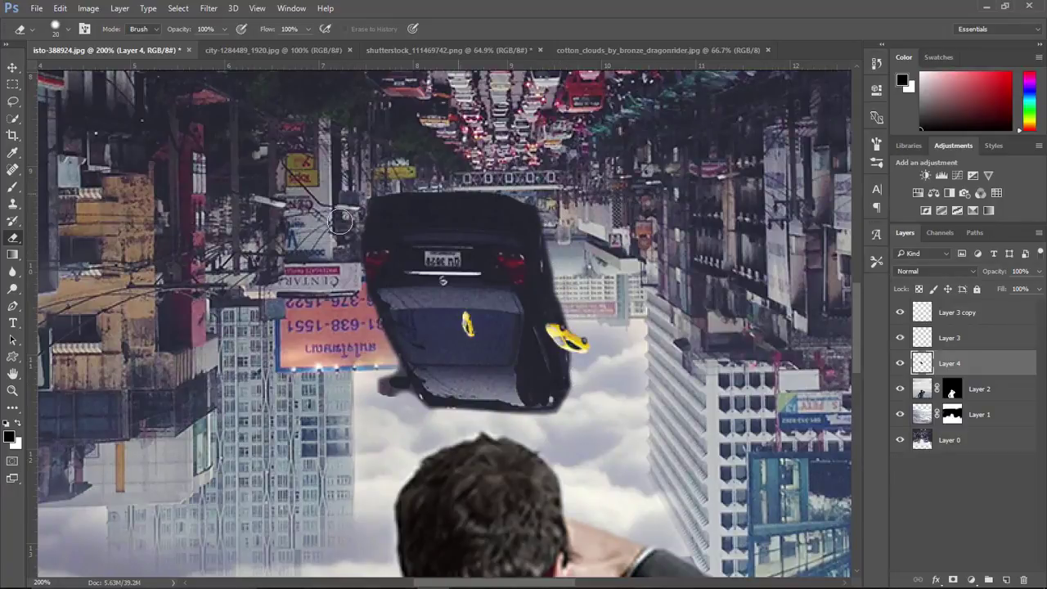
Undo the last eraser stroke and refine the dark car's edges and side mirror with 6 px and 20 px erasers.
{"action": "key", "text": "ctrl+z"}
{"action": "key", "text": "bracketleft"}
{"action": "key", "text": "bracketleft"}
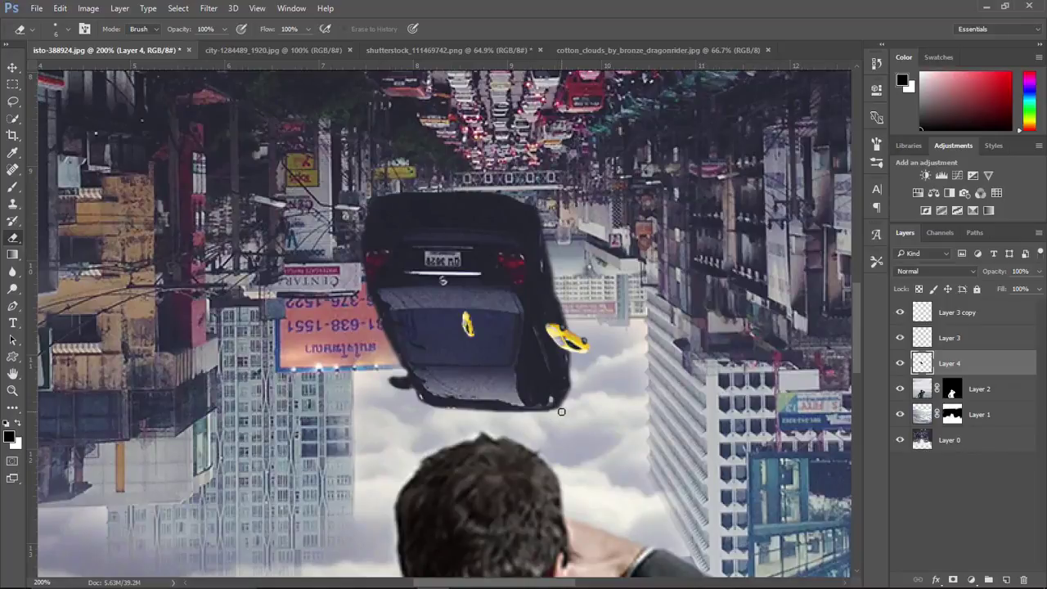
{"action": "key", "text": "]"}
{"action": "mouse_move", "coordinate": [566, 278]}
{"action": "left_mouse_down"}
{"action": "mouse_move", "coordinate": [576, 397]}
{"action": "mouse_move", "coordinate": [567, 411]}
{"action": "mouse_move", "coordinate": [575, 404]}
{"action": "mouse_move", "coordinate": [528, 426]}
{"action": "left_mouse_up"}
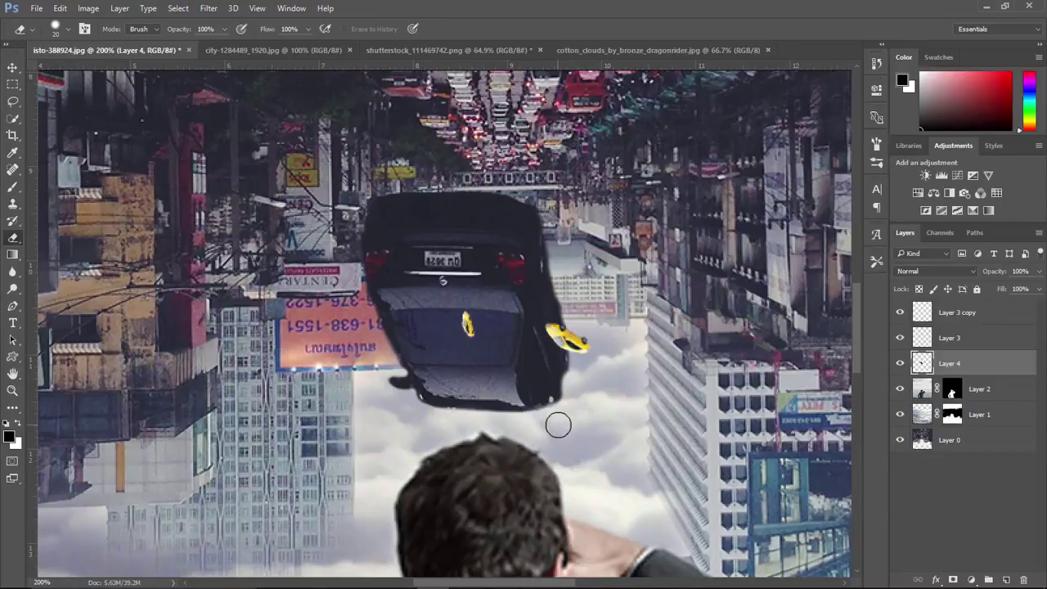
{"action": "key", "text": "ctrl+z"}
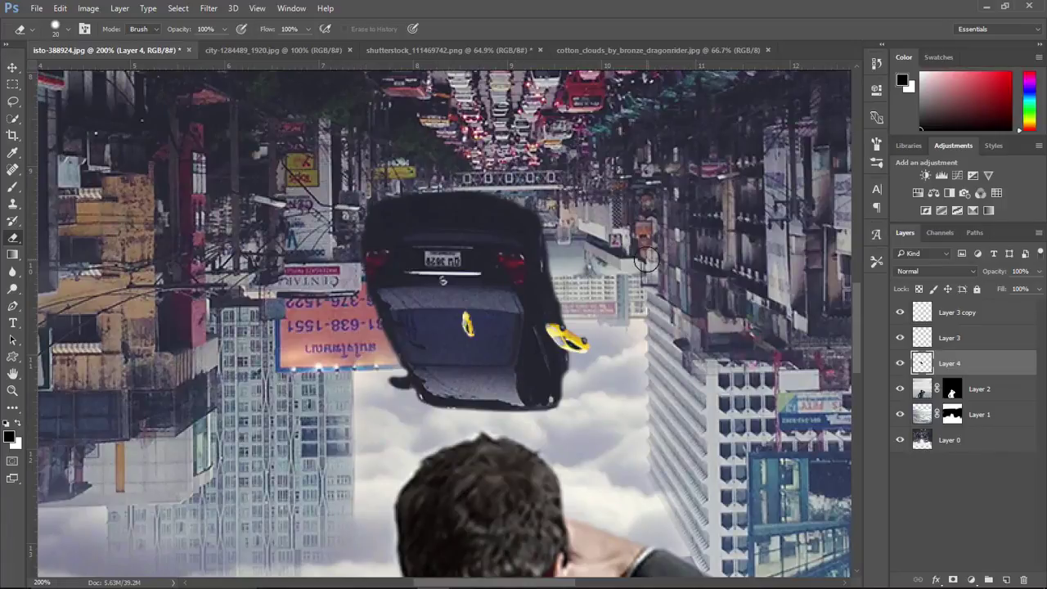
Scale the dark car down to about 5% and place it over the clouds just left of the smaller taxi.
{"action": "key", "text": "ctrl+minus"}
{"action": "key", "text": "ctrl+t"}
{"action": "left_click_drag", "start_coordinate": [401, 258], "coordinate": [488, 365]}
{"action": "key", "text": "Return"}
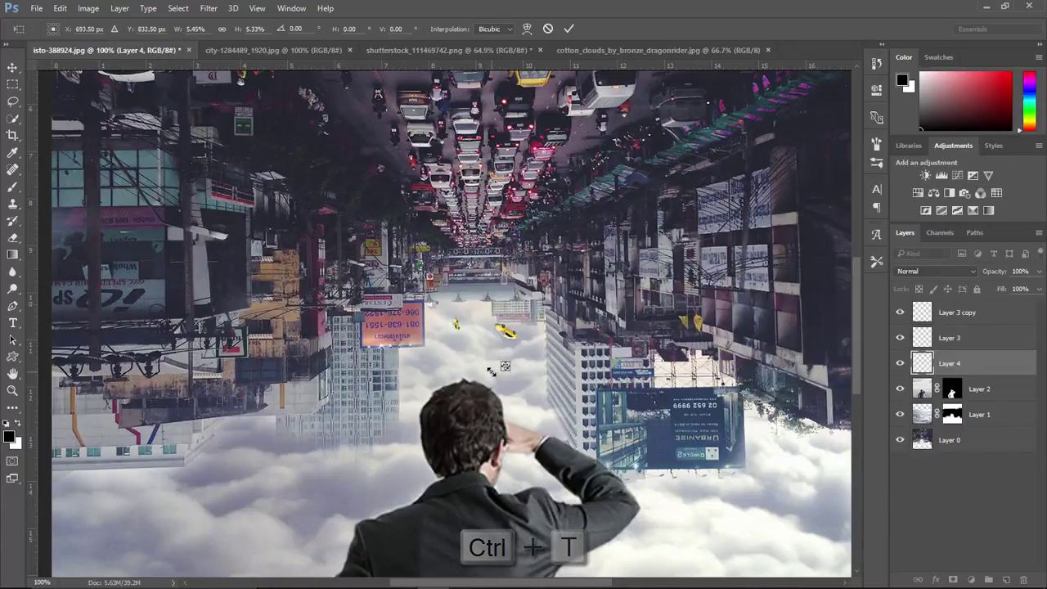
{"action": "key", "text": "e"}
{"action": "key", "text": "v"}
{"action": "left_click_drag", "start_coordinate": [499, 370], "coordinate": [438, 326]}
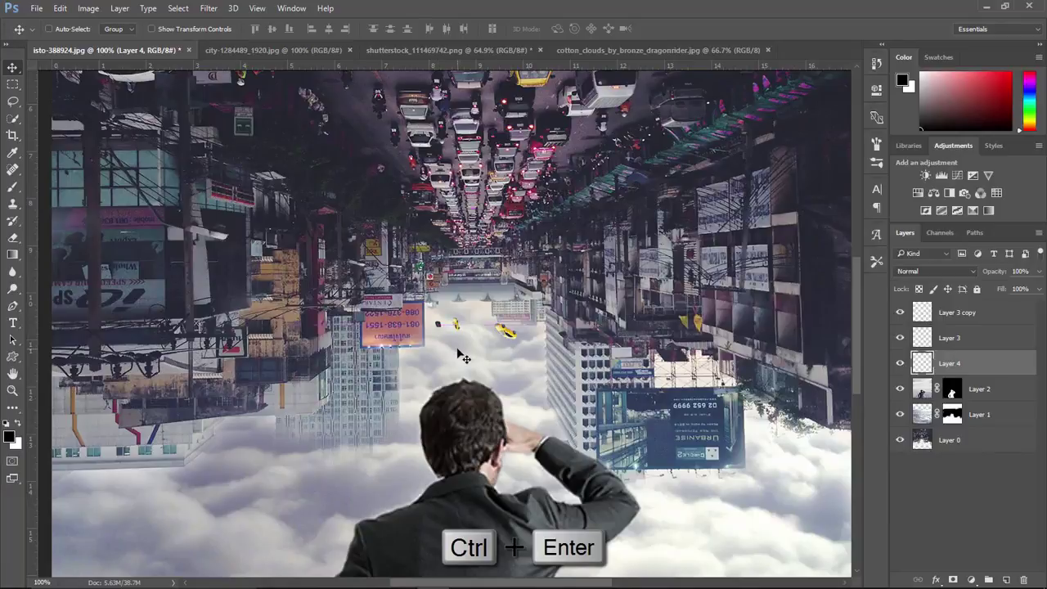
Duplicate the tiny dark car, free-transform the copy and place it over the clouds below the larger taxi.
{"action": "key", "text": "ctrl"}
{"action": "key", "text": "alt"}
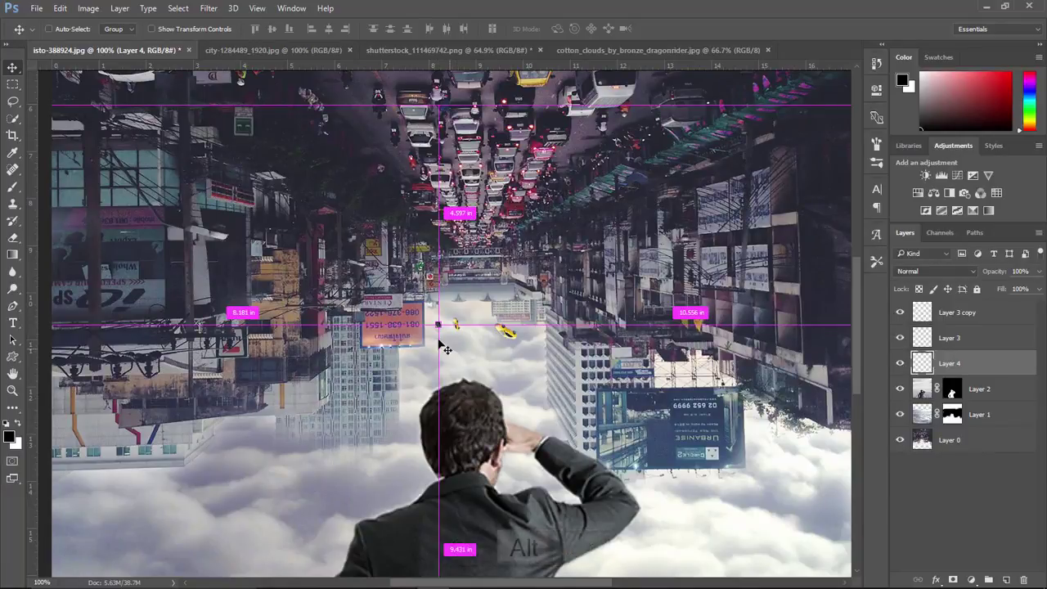
{"action": "left_click_drag", "start_coordinate": [438, 326], "coordinate": [481, 344]}
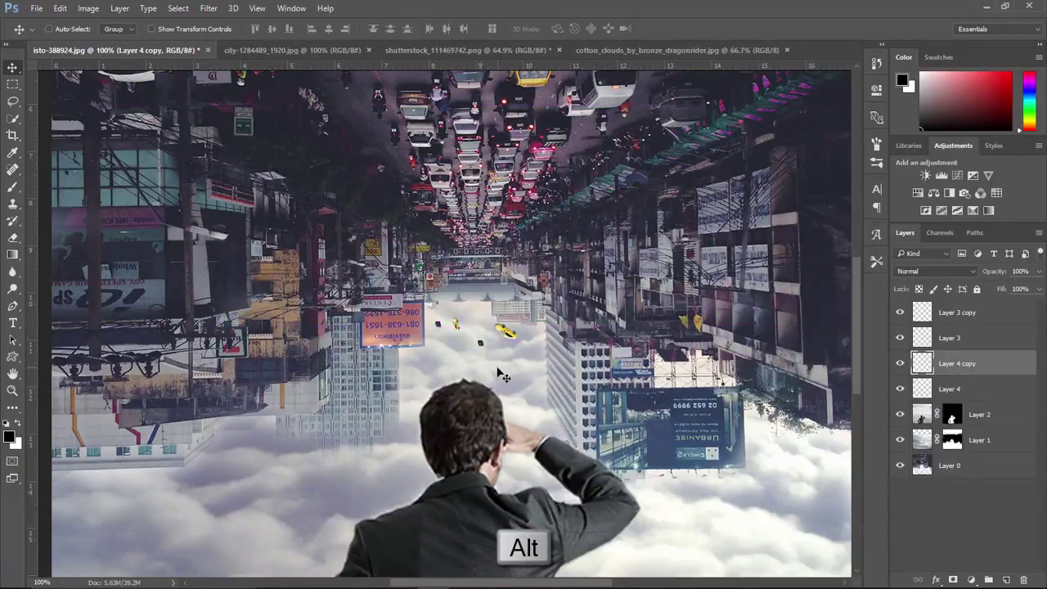
{"action": "key", "text": "ctrl"}
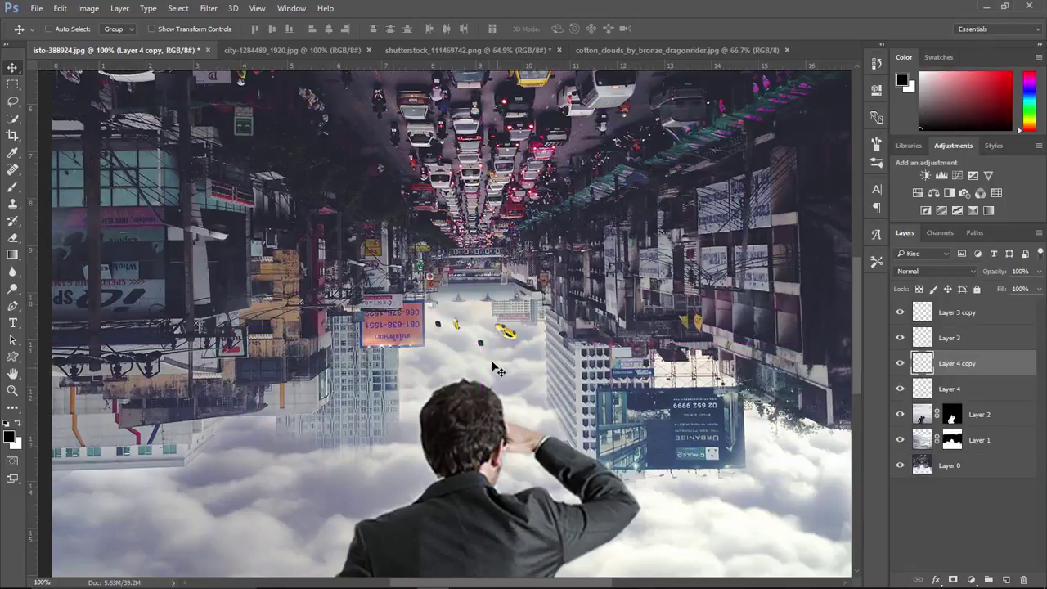
{"action": "key", "text": "ctrl+t"}
{"action": "left_click_drag", "start_coordinate": [482, 342], "coordinate": [530, 360]}
Lasso the silver car at the right side of the traffic on Layer 0 and copy it to a new layer.
{"action": "key", "text": "ctrl+minus"}
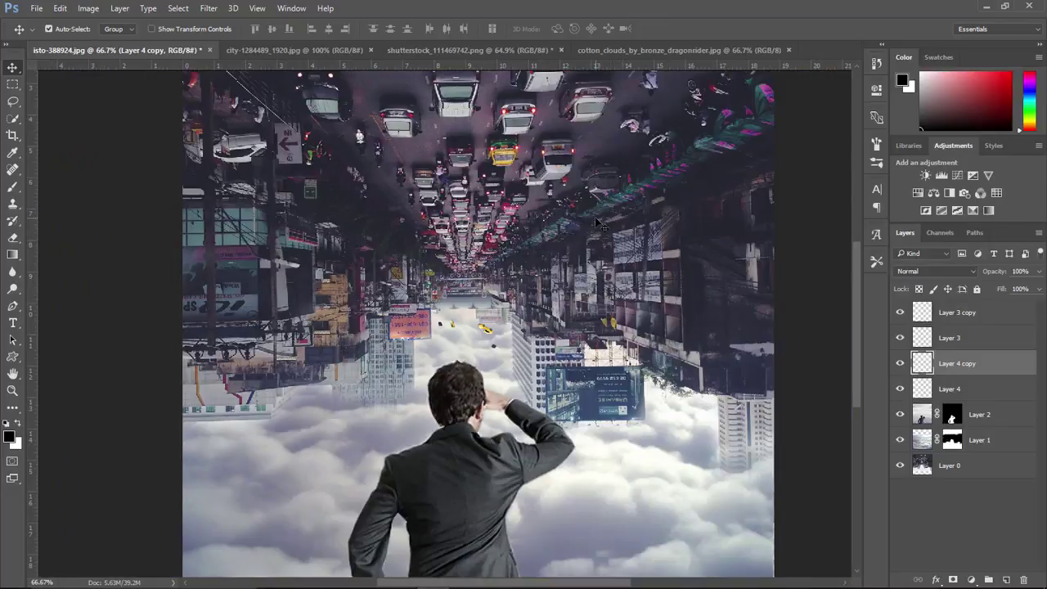
{"action": "key", "text": "ctrl+minus"}
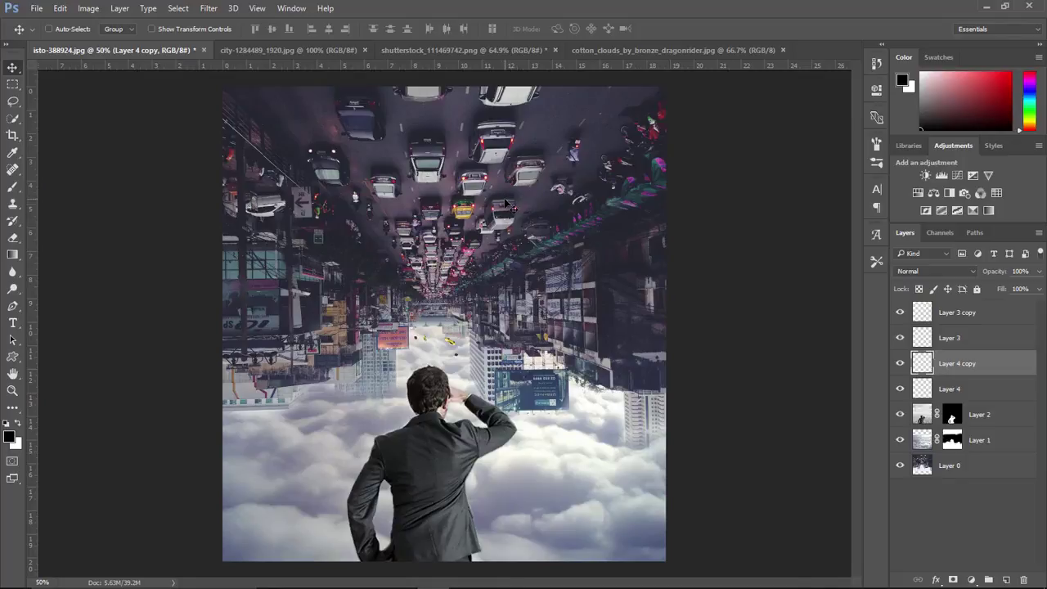
{"action": "left_click", "coordinate": [956, 467]}
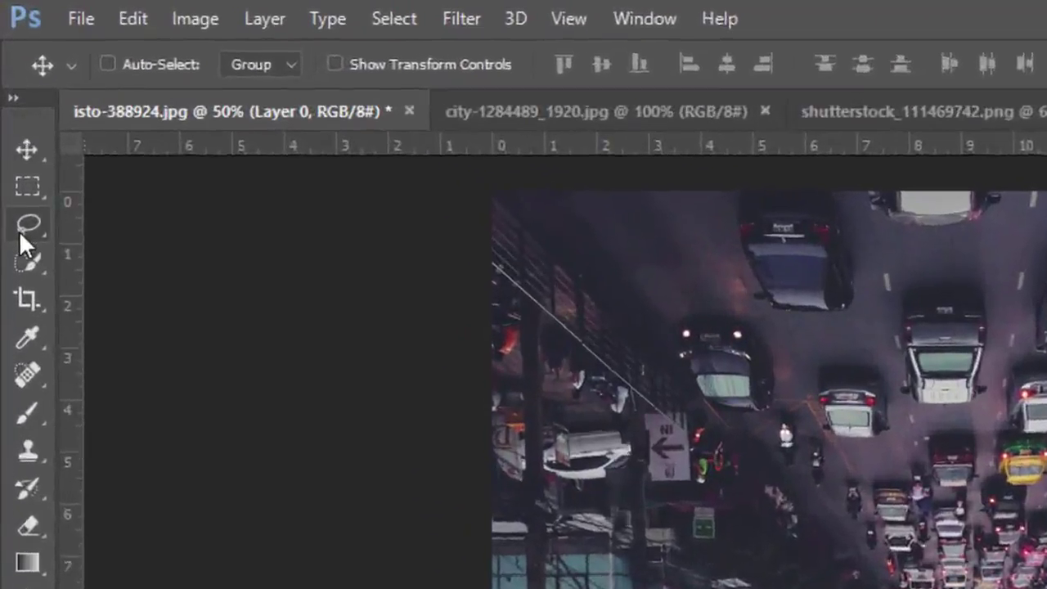
{"action": "right_click", "coordinate": [20, 103]}
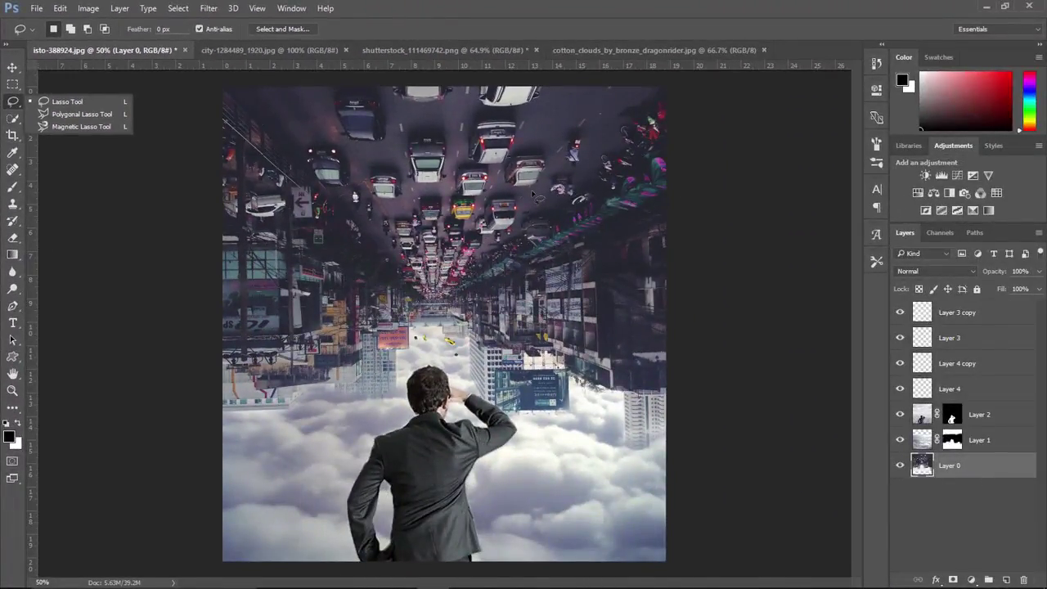
{"action": "left_click", "coordinate": [532, 194]}
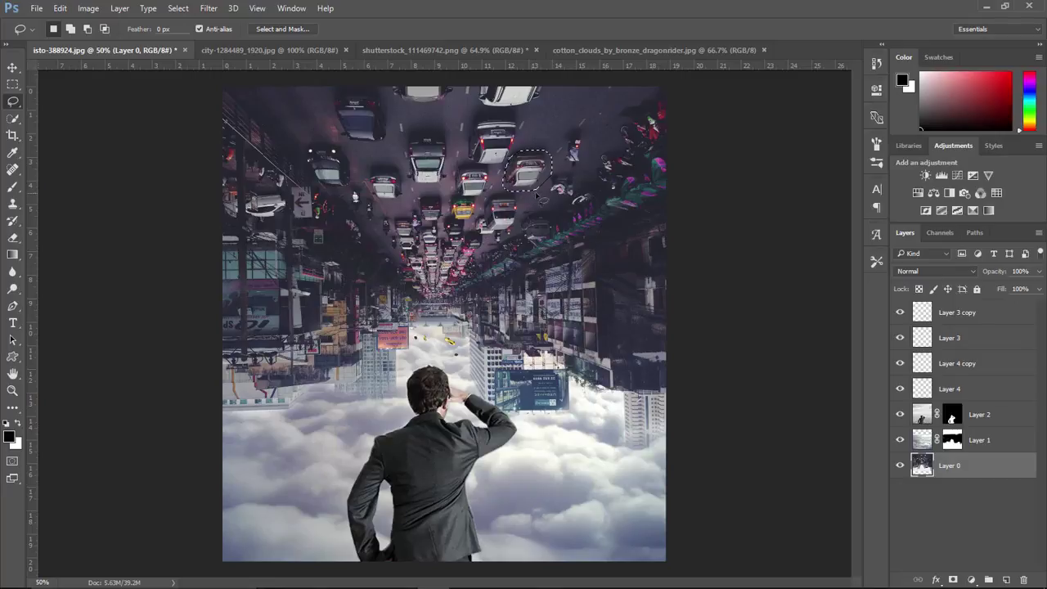
{"action": "key", "text": "ctrl+plus"}
{"action": "key", "text": "ctrl+plus"}
{"action": "mouse_move", "coordinate": [620, 123]}
{"action": "left_mouse_down"}
{"action": "mouse_move", "coordinate": [540, 375]}
{"action": "mouse_move", "coordinate": [480, 398]}
{"action": "left_mouse_up"}
{"action": "left_click_drag", "start_coordinate": [489, 338], "coordinate": [495, 339]}
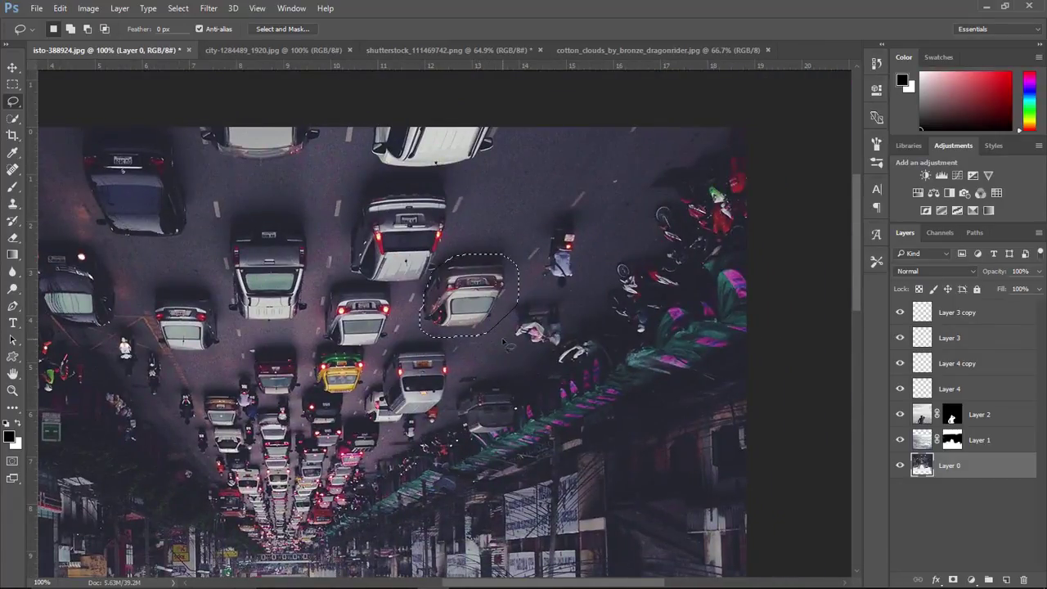
{"action": "key", "text": "ctrl+j"}
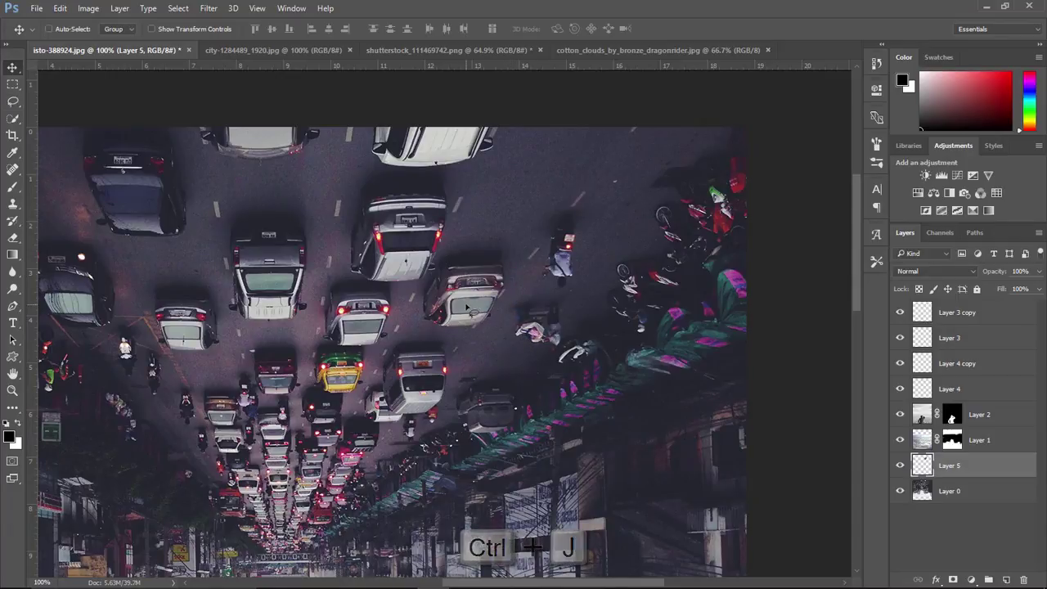
Stretch the copied silver car vertically to about 171% of its height.
{"action": "key", "text": "ctrl+t"}
{"action": "left_click_drag", "start_coordinate": [469, 337], "coordinate": [468, 389]}
{"action": "left_click_drag", "start_coordinate": [469, 254], "coordinate": [469, 246]}
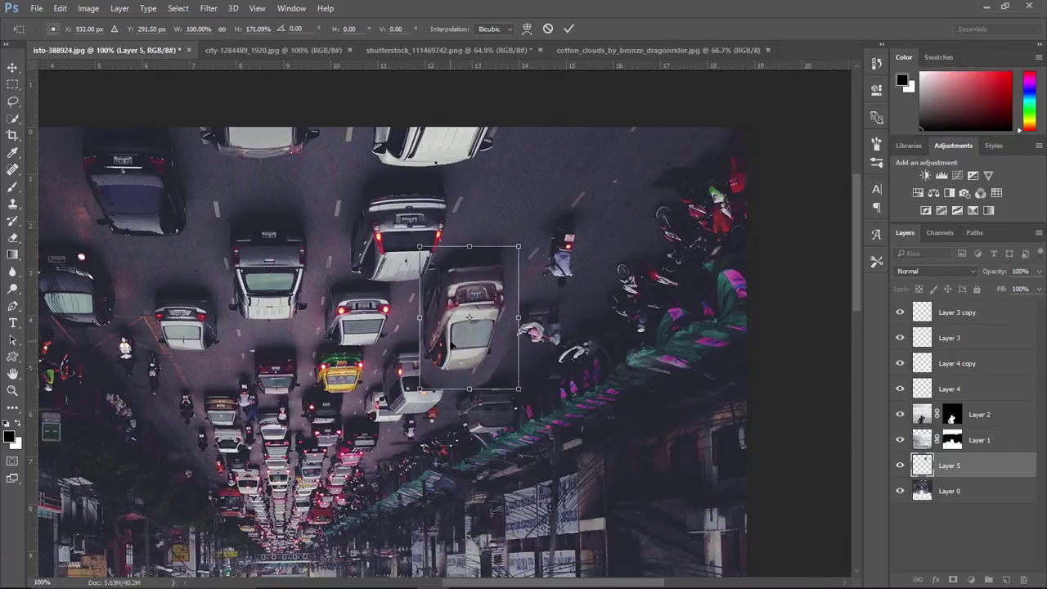
Warp the stretched silver car, pulling its lower left corner down and outward and bending the body, and apply the transform.
{"action": "right_click", "coordinate": [462, 359]}
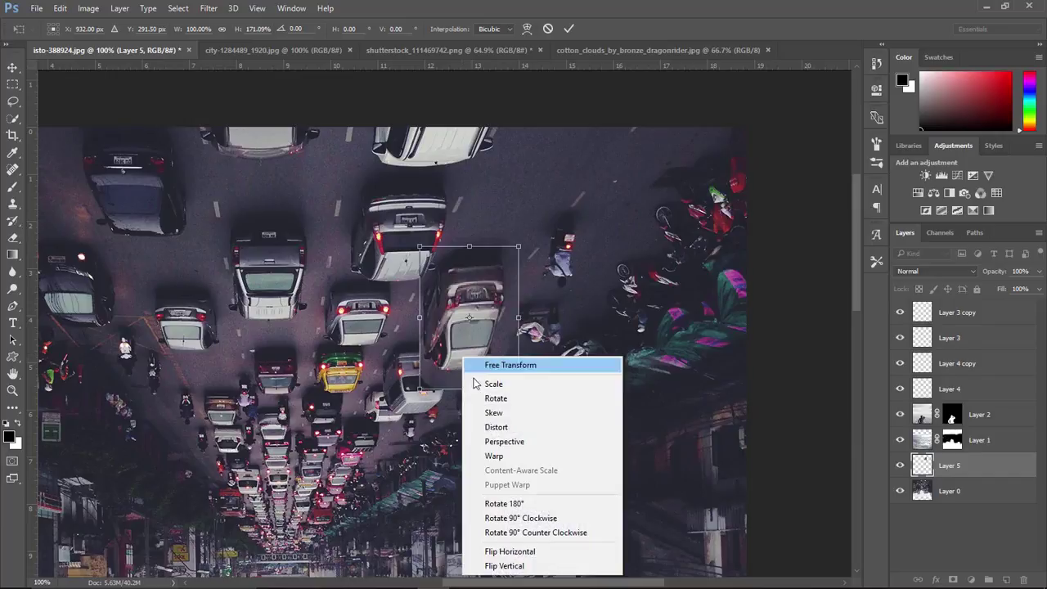
{"action": "left_click", "coordinate": [491, 453]}
{"action": "left_click_drag", "start_coordinate": [464, 385], "coordinate": [423, 416]}
{"action": "left_click_drag", "start_coordinate": [440, 342], "coordinate": [439, 335]}
{"action": "left_click_drag", "start_coordinate": [519, 389], "coordinate": [511, 384]}
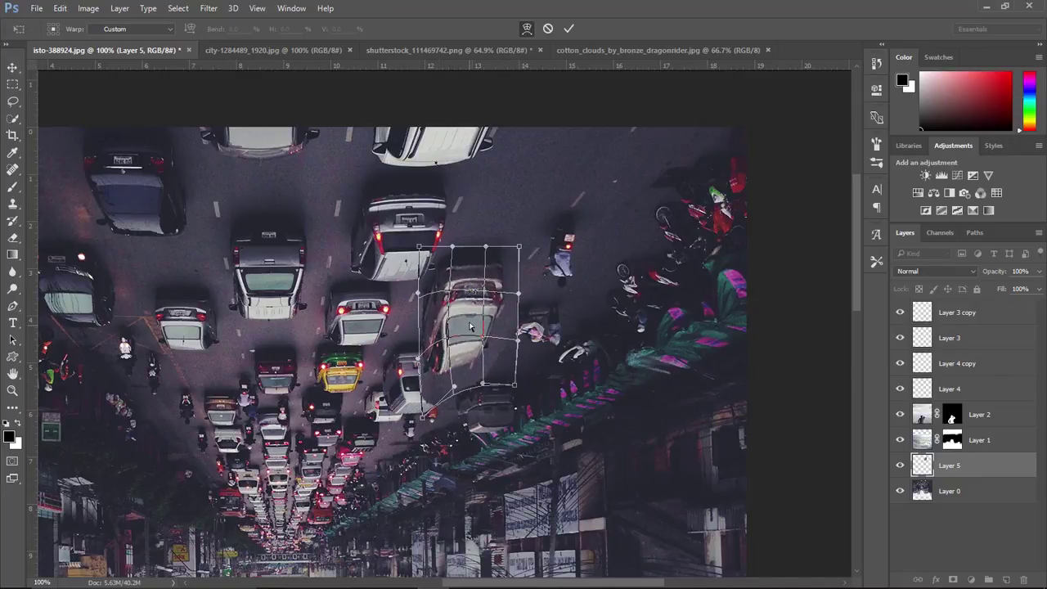
{"action": "left_click", "coordinate": [569, 29]}
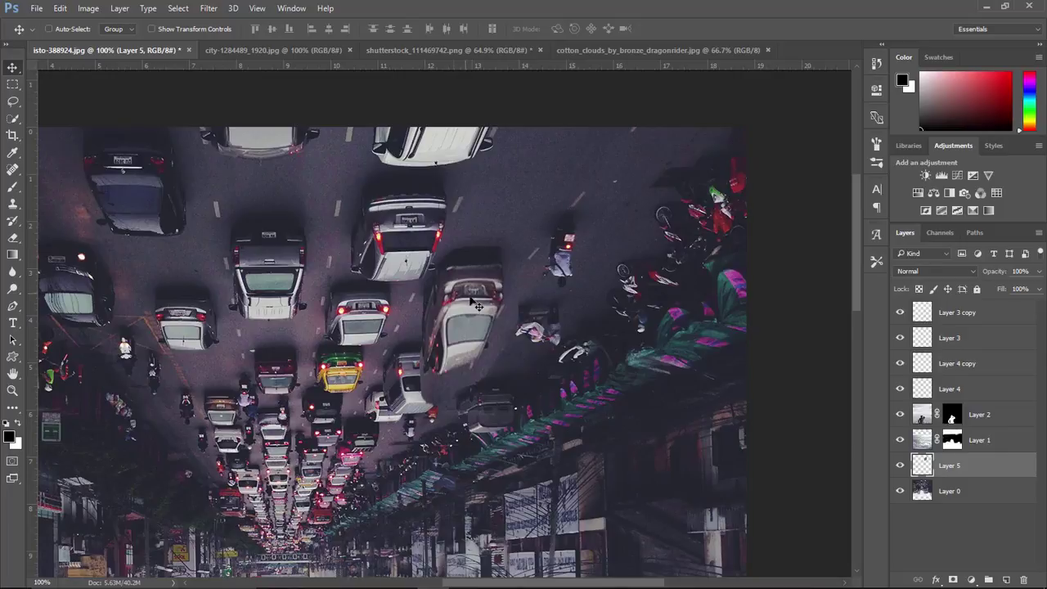
Erase the dark road surrounding the warped silver car with a soft eraser of 35 to 40 px.
{"action": "left_click", "coordinate": [13, 238]}
{"action": "right_click", "coordinate": [514, 233]}
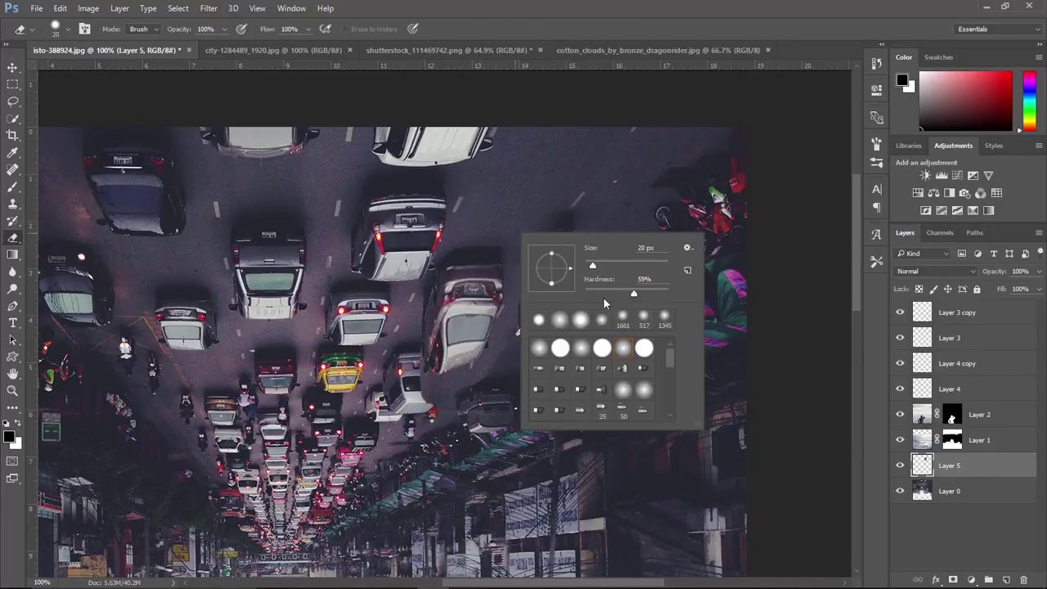
{"action": "left_click", "coordinate": [489, 187]}
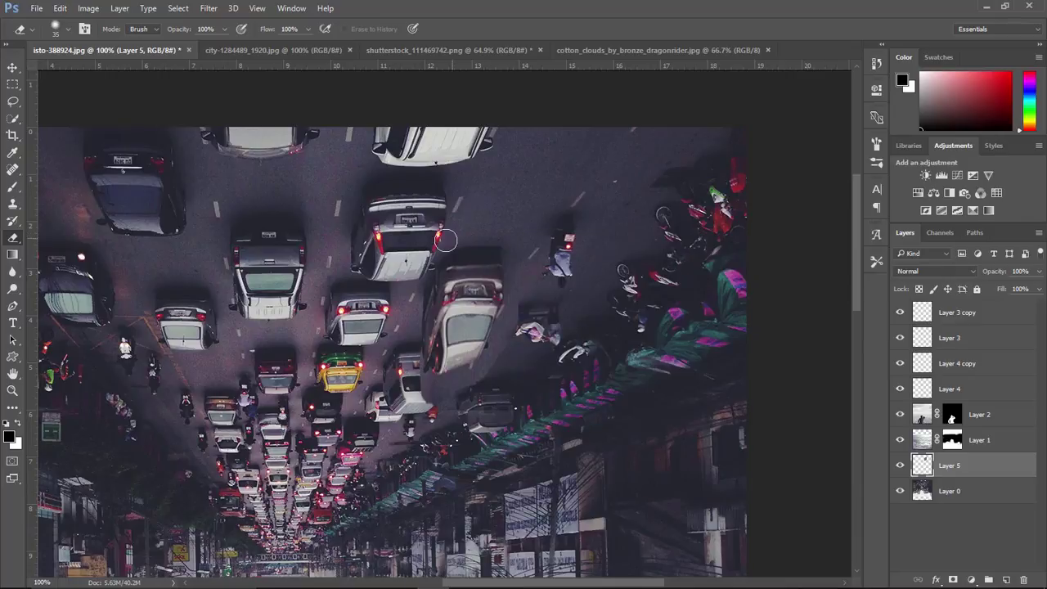
{"action": "key", "text": "]"}
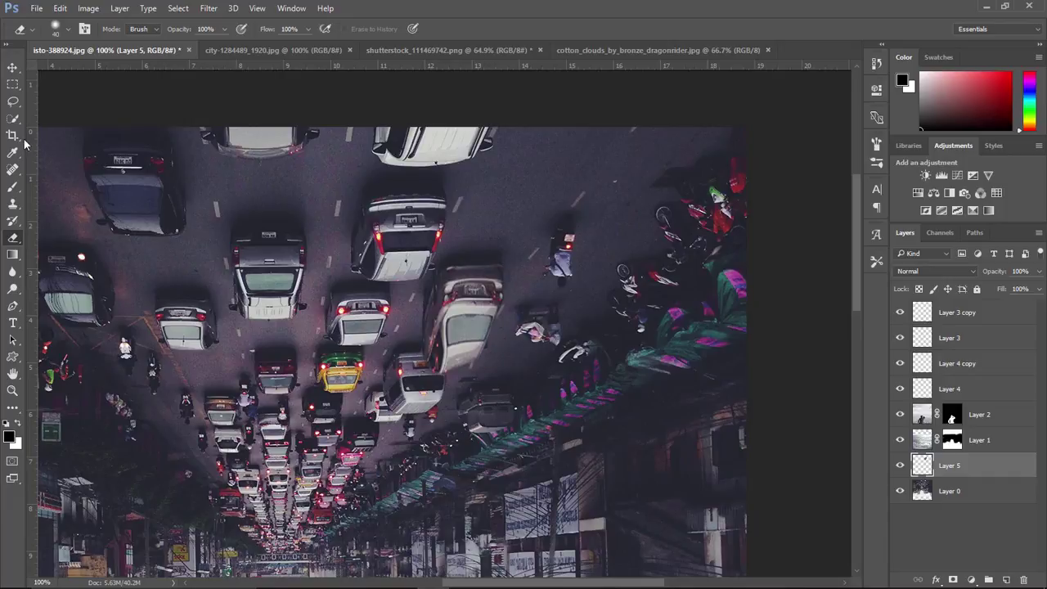
Lasso the dark blue car at the upper left of the traffic on Layer 0 and copy it to a new layer.
{"action": "left_click", "coordinate": [12, 101]}
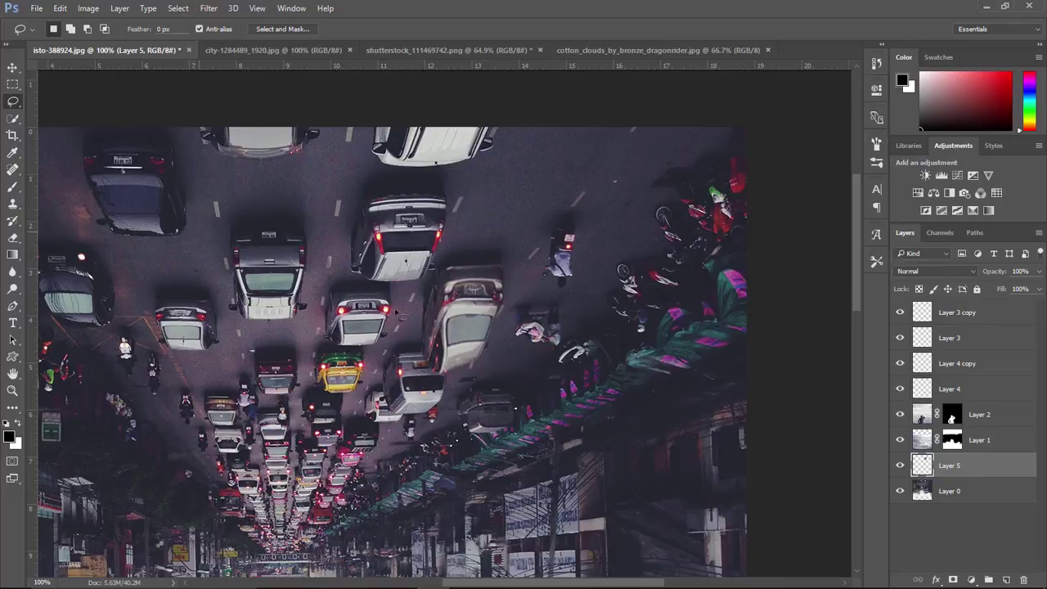
{"action": "left_click", "coordinate": [922, 490]}
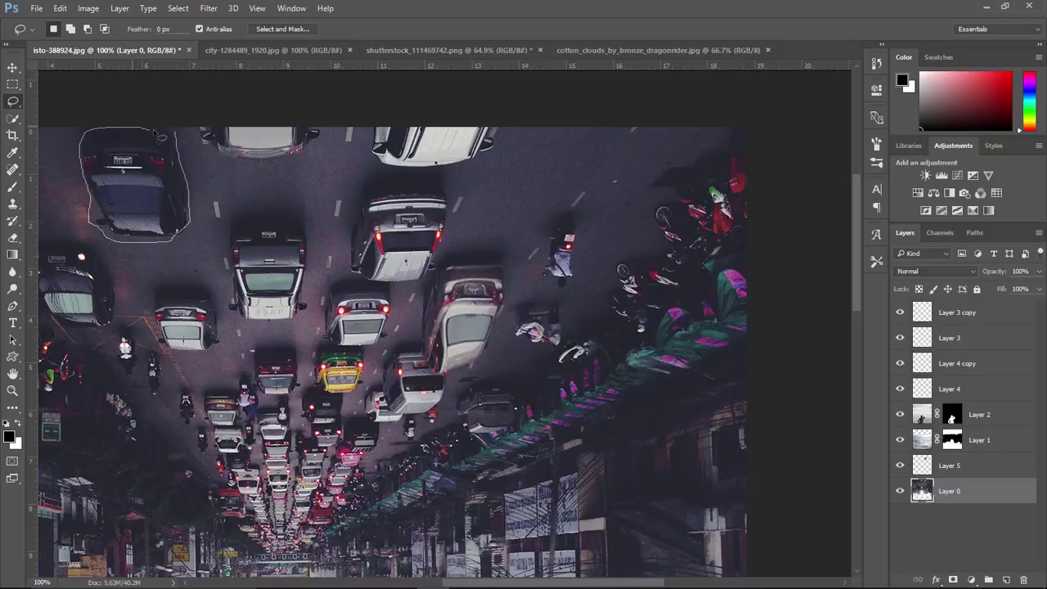
{"action": "left_click_drag", "start_coordinate": [179, 136], "coordinate": [175, 132]}
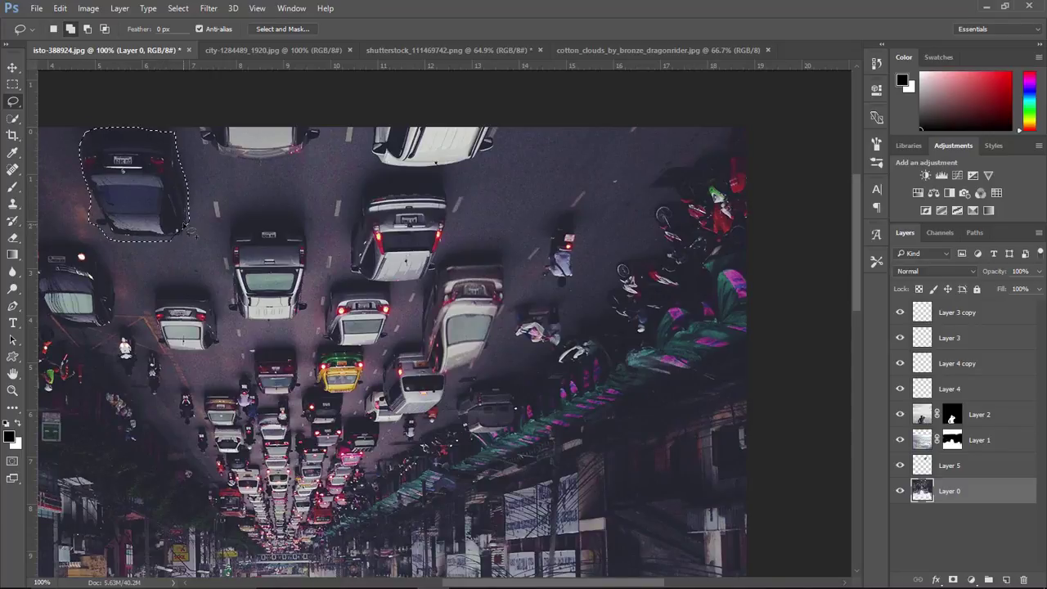
{"action": "key", "text": "ctrl+j"}
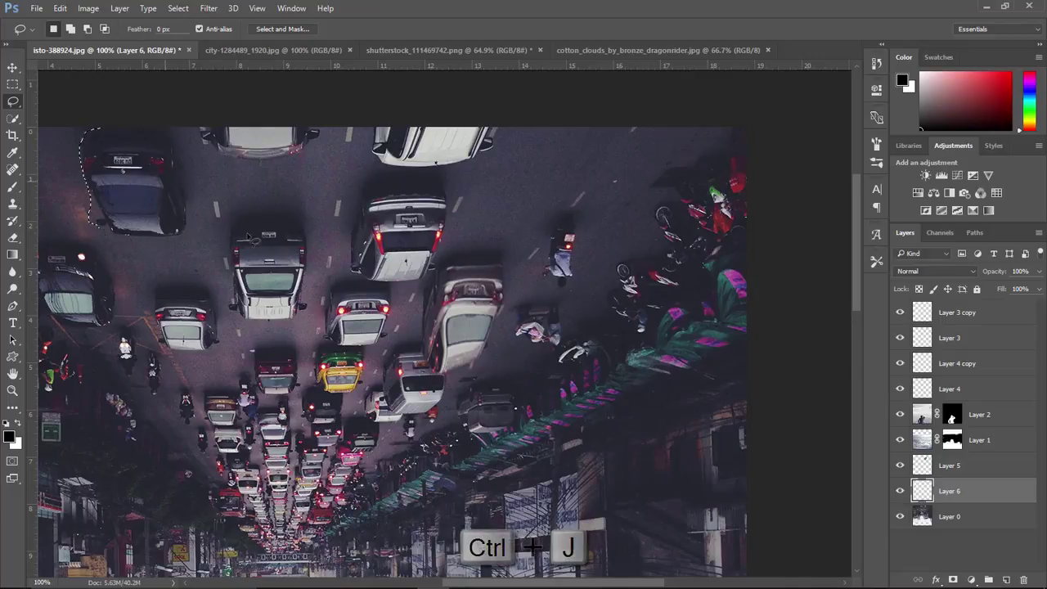
Stretch the copied dark blue car downward, warp its body by pulling the lower left corner down and bending the left edge inward, and apply the transform.
{"action": "key", "text": "ctrl+t"}
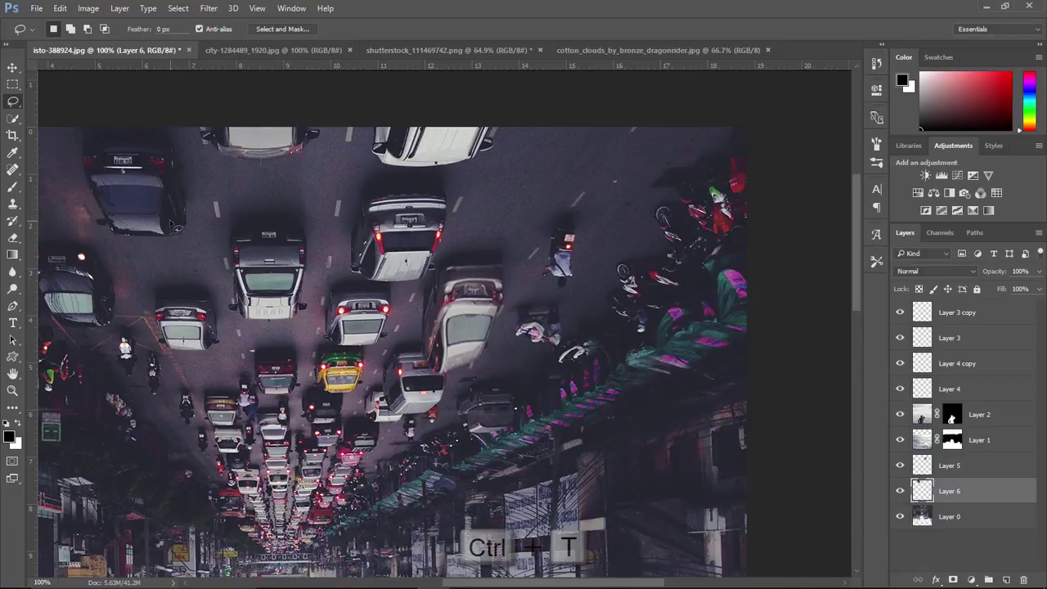
{"action": "left_click_drag", "start_coordinate": [144, 242], "coordinate": [144, 284]}
{"action": "right_click", "coordinate": [144, 245]}
{"action": "left_click", "coordinate": [221, 339]}
{"action": "left_click_drag", "start_coordinate": [82, 204], "coordinate": [97, 203]}
{"action": "left_click_drag", "start_coordinate": [152, 274], "coordinate": [170, 291]}
{"action": "left_click_drag", "start_coordinate": [80, 284], "coordinate": [85, 307]}
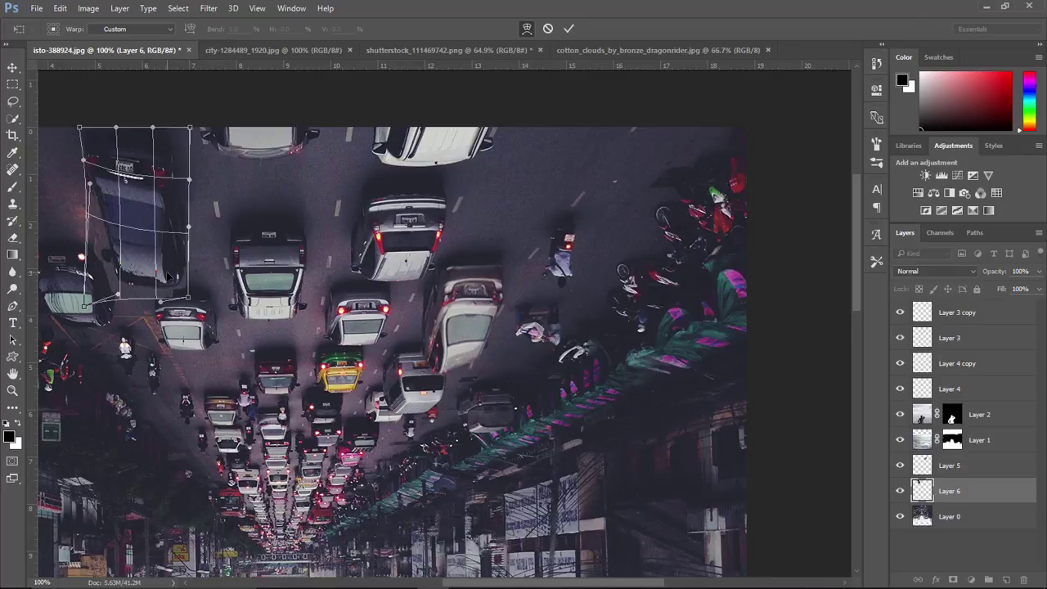
{"action": "key", "text": "Return"}
{"action": "key", "text": "e"}
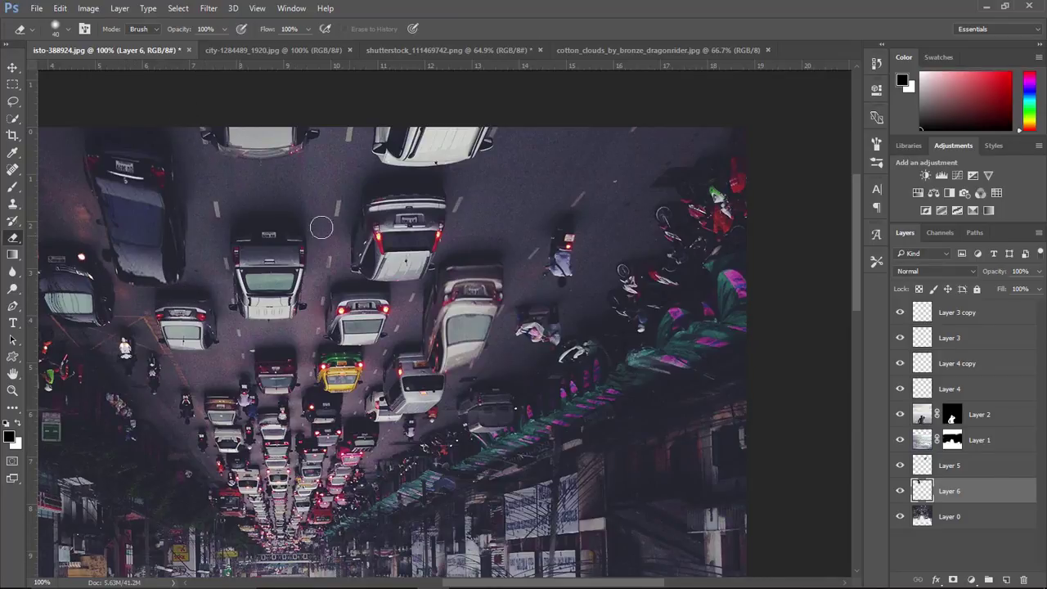
Lasso the maroon car beside the green and yellow taxi on Layer 0 and copy it to a new layer.
{"action": "left_click", "coordinate": [985, 522]}
{"action": "left_click", "coordinate": [13, 103]}
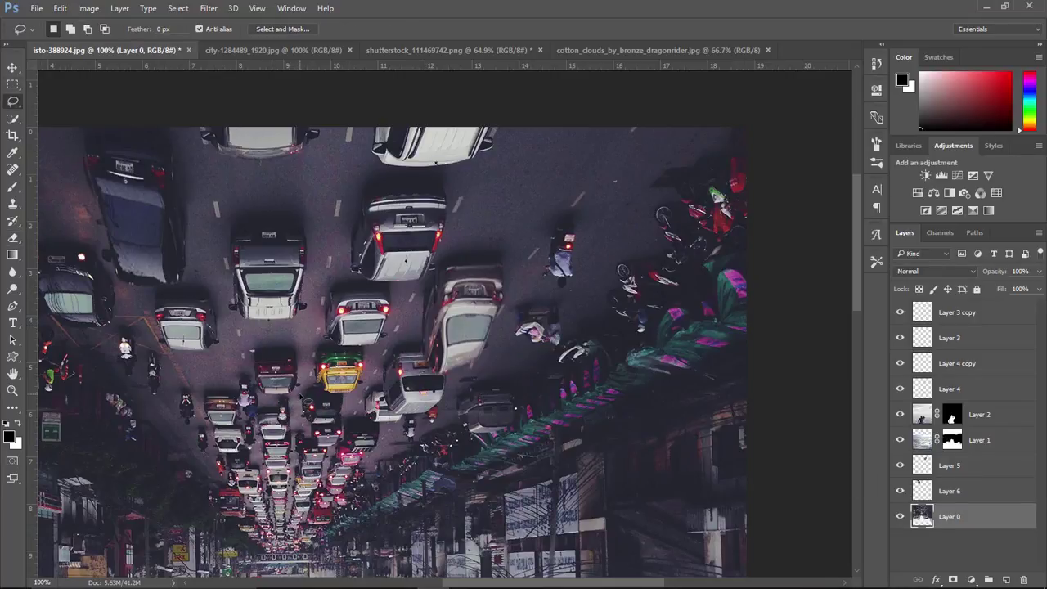
{"action": "scroll", "coordinate": [294, 403], "scroll_direction": "up", "scroll_amount": 2}
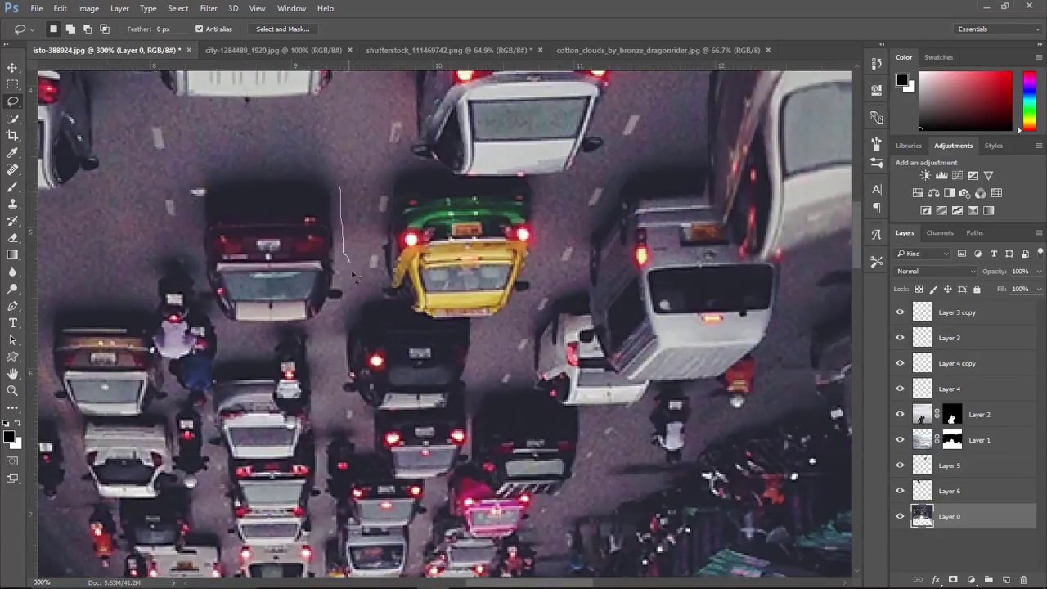
{"action": "left_click_drag", "start_coordinate": [208, 315], "coordinate": [339, 184]}
{"action": "key", "text": "ctrl+j"}
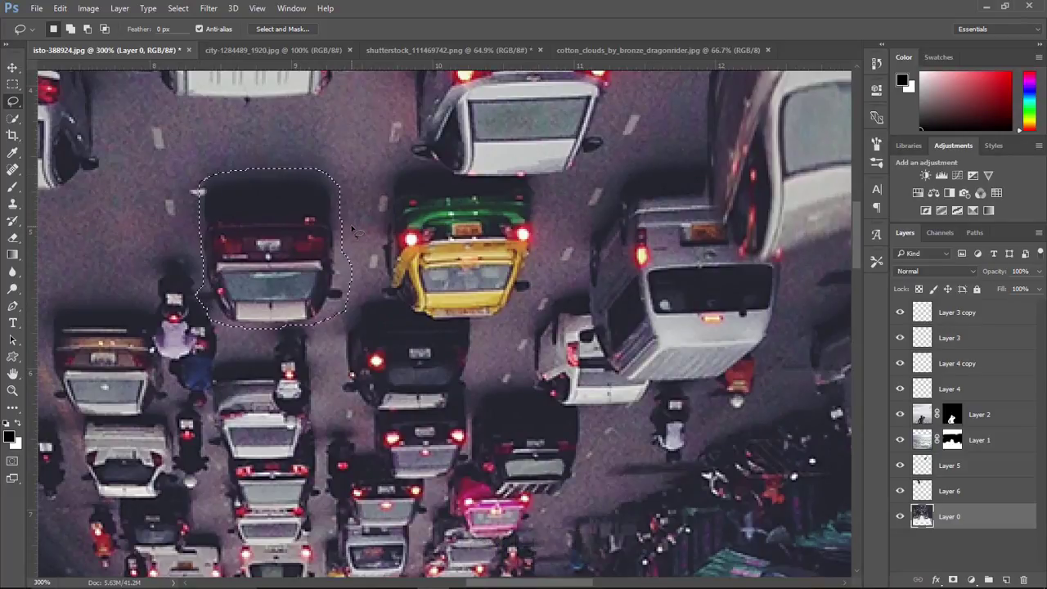
Stretch the copied maroon car downward, warp it with an upward arch and lowered bottom corners, and apply the transform.
{"action": "key", "text": "ctrl+t"}
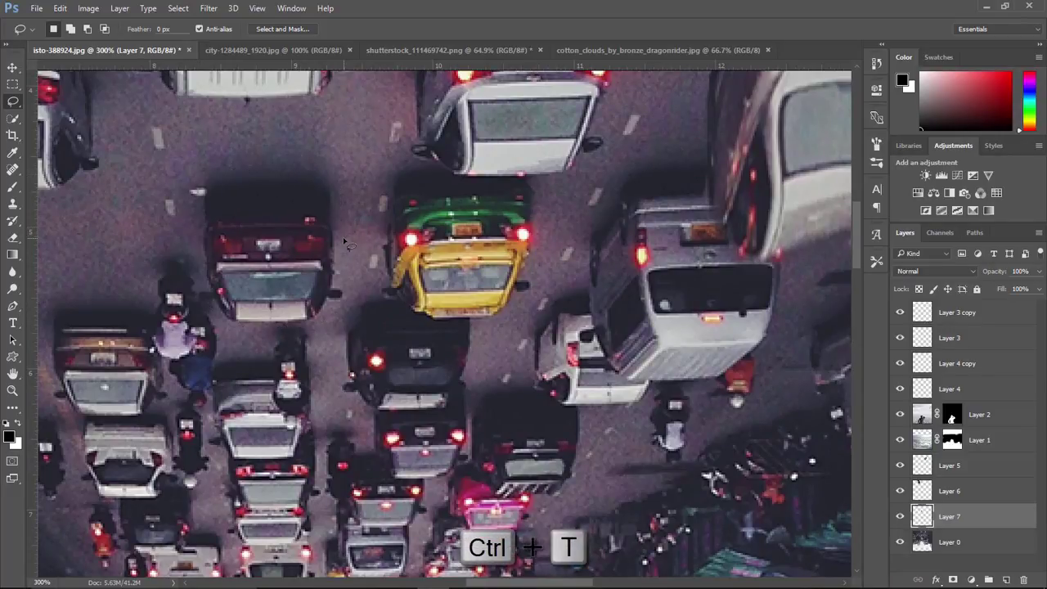
{"action": "left_click_drag", "start_coordinate": [283, 329], "coordinate": [283, 369]}
{"action": "right_click", "coordinate": [278, 336]}
{"action": "left_click", "coordinate": [306, 423]}
{"action": "left_click_drag", "start_coordinate": [263, 266], "coordinate": [262, 181]}
{"action": "left_click_drag", "start_coordinate": [266, 363], "coordinate": [268, 401]}
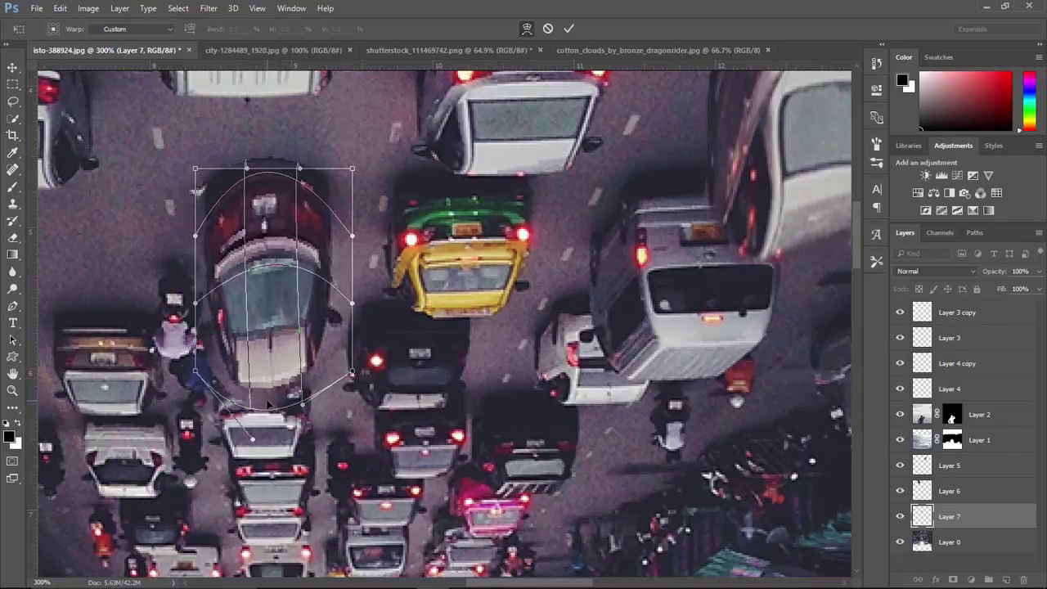
{"action": "left_click_drag", "start_coordinate": [352, 374], "coordinate": [337, 466]}
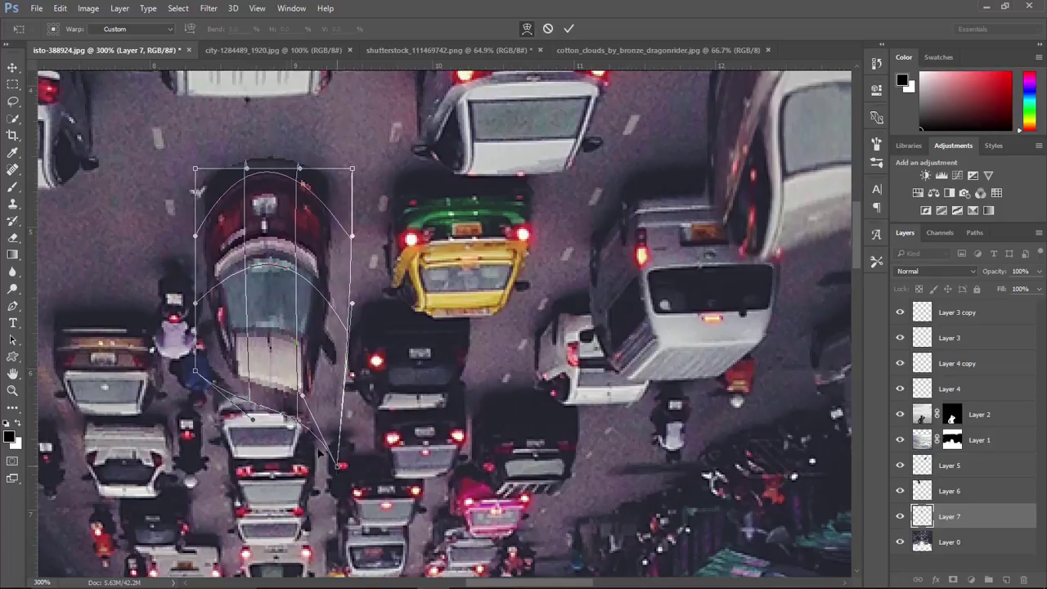
{"action": "left_click_drag", "start_coordinate": [196, 374], "coordinate": [196, 407]}
{"action": "left_click_drag", "start_coordinate": [283, 384], "coordinate": [283, 402]}
{"action": "mouse_move", "coordinate": [269, 232]}
{"action": "left_mouse_down"}
{"action": "mouse_move", "coordinate": [274, 222]}
{"action": "mouse_move", "coordinate": [279, 240]}
{"action": "left_mouse_up"}
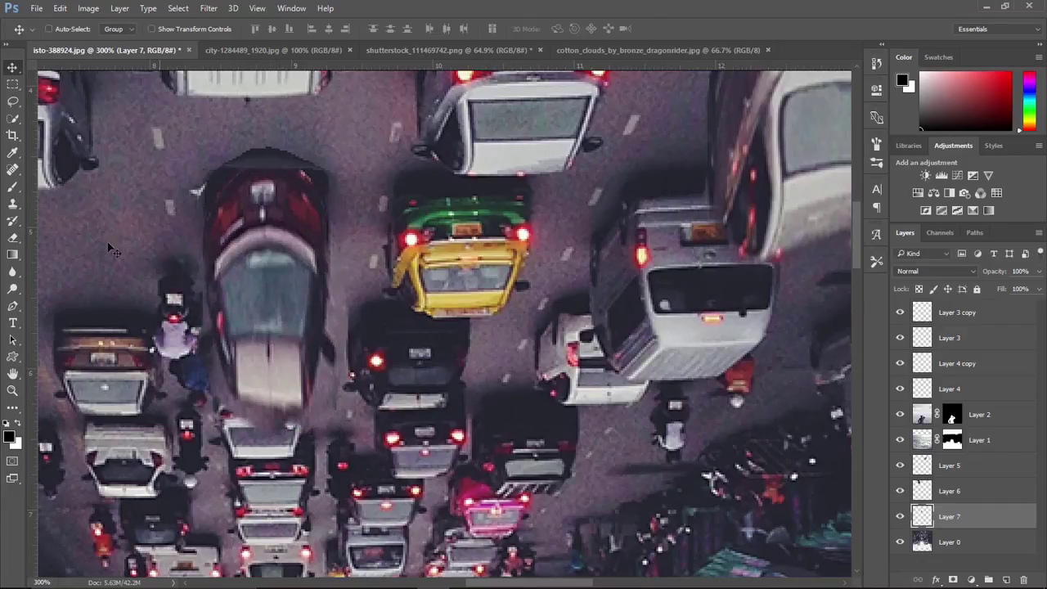
Erase the leftover dark road around the warped maroon car with a soft 40 px eraser.
{"action": "left_click", "coordinate": [12, 237]}
{"action": "left_click_drag", "start_coordinate": [202, 134], "coordinate": [355, 124]}
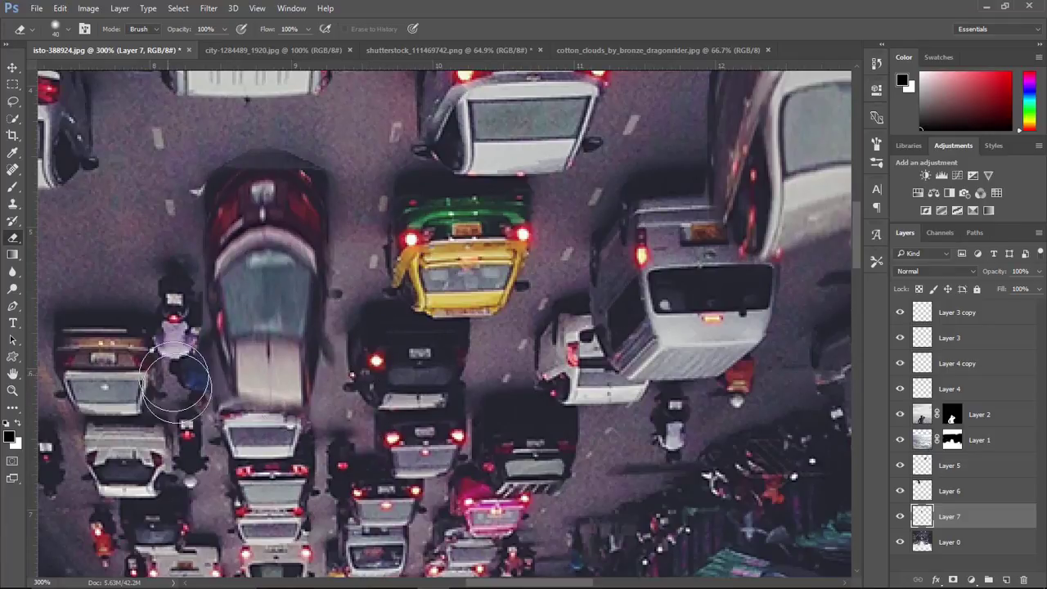
{"action": "left_click_drag", "start_coordinate": [170, 131], "coordinate": [315, 126]}
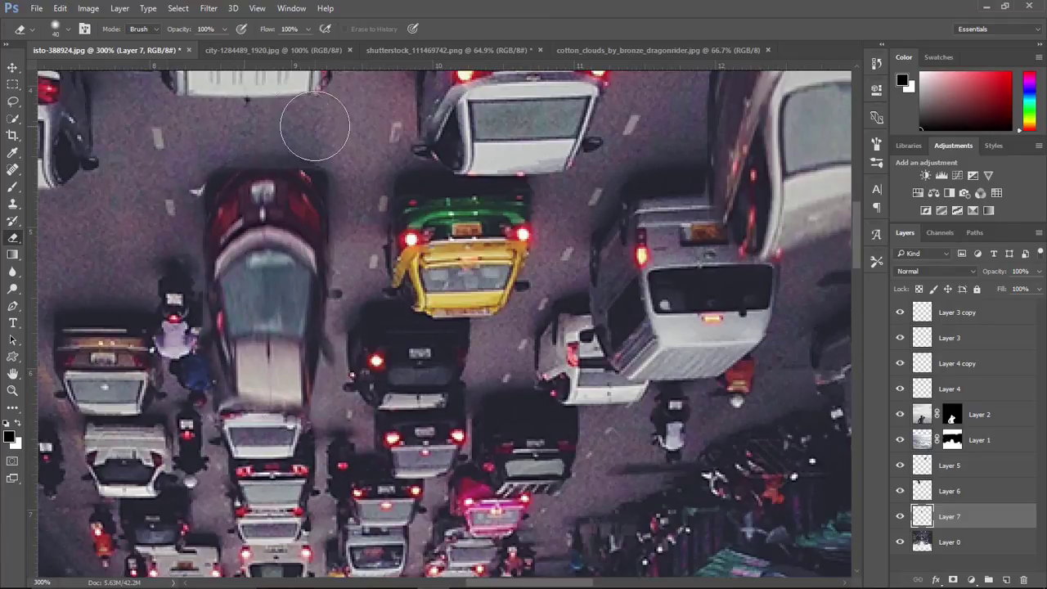
Lower the opacity of Layer 3 copy to 69% and of Layer 3 to 60% to fade the falling yellow taxis.
{"action": "key", "text": "ctrl+0"}
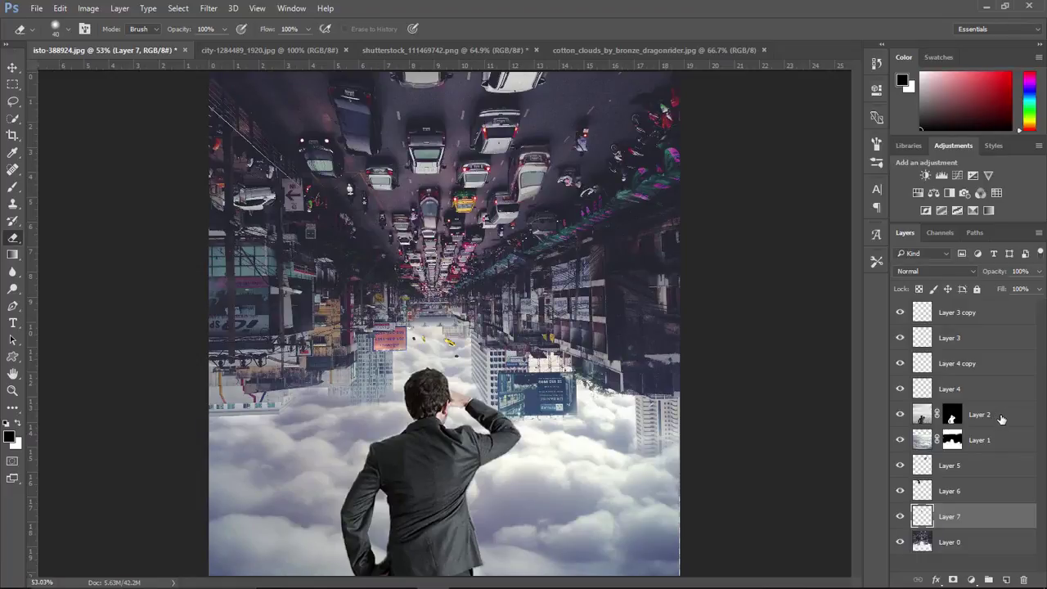
{"action": "left_click", "coordinate": [982, 311]}
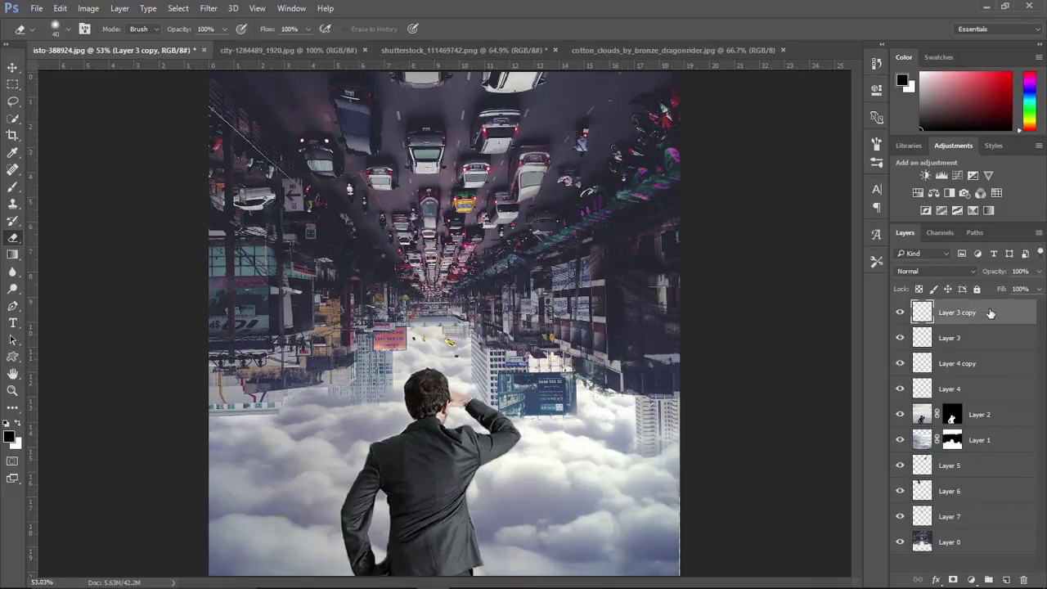
{"action": "left_click_drag", "start_coordinate": [992, 272], "coordinate": [975, 271]}
{"action": "key", "text": "ctrl+plus"}
{"action": "key", "text": "ctrl+plus"}
{"action": "key", "text": "ctrl+plus"}
{"action": "key", "text": "ctrl+plus"}
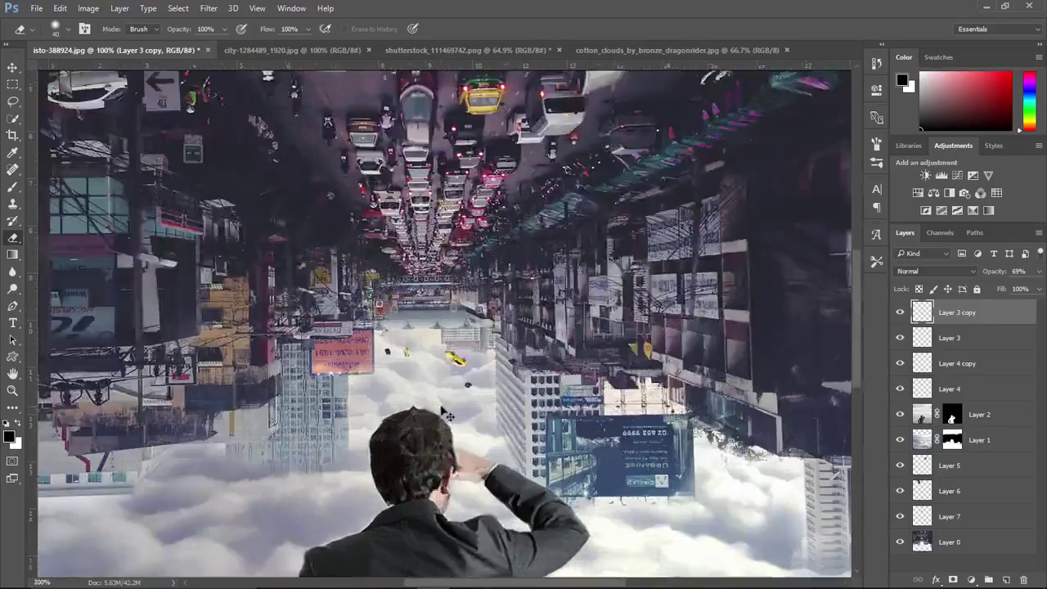
{"action": "left_click", "coordinate": [990, 337]}
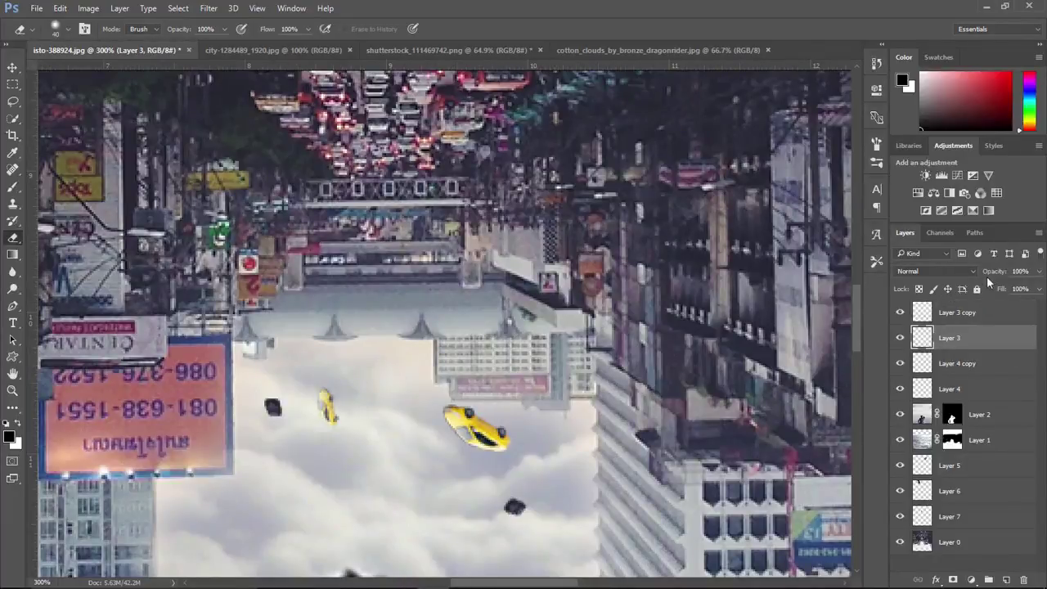
{"action": "left_click_drag", "start_coordinate": [994, 278], "coordinate": [964, 274]}
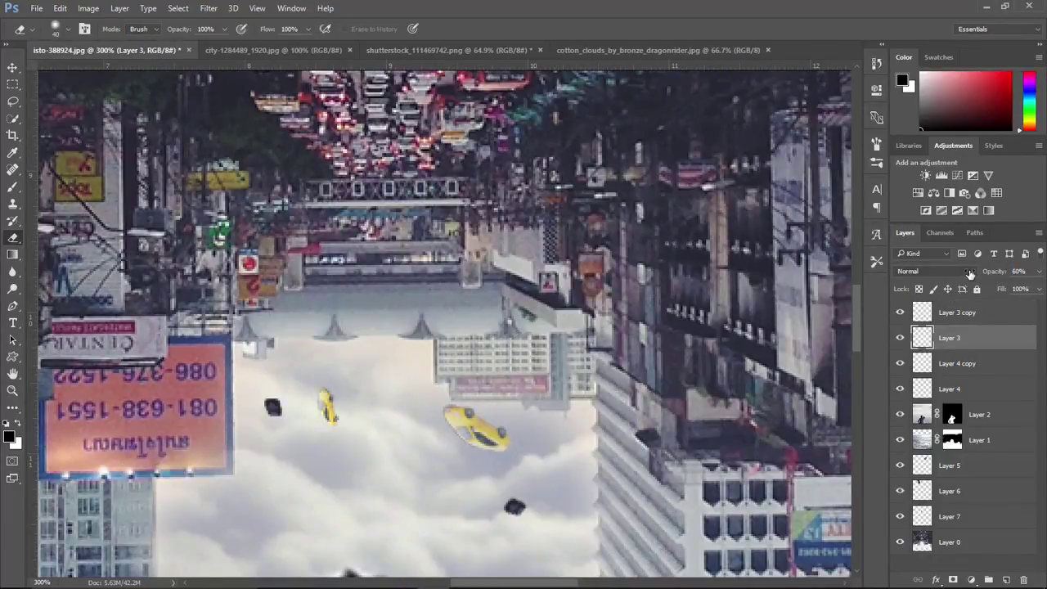
Lower the opacity of Layer 4 copy and set Layer 4's opacity to 76% to fade the falling dark cars.
{"action": "left_click", "coordinate": [979, 368]}
{"action": "left_click_drag", "start_coordinate": [989, 274], "coordinate": [956, 273]}
{"action": "left_click", "coordinate": [994, 386]}
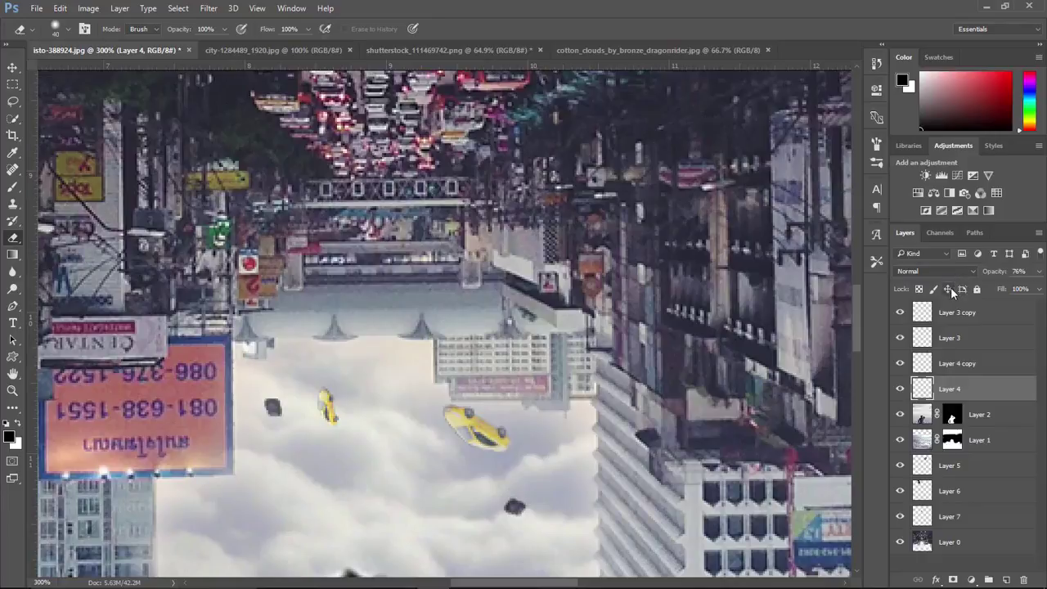
Stamp all visible layers into a new merged layer at the top of the layer stack.
{"action": "key", "text": "ctrl+0"}
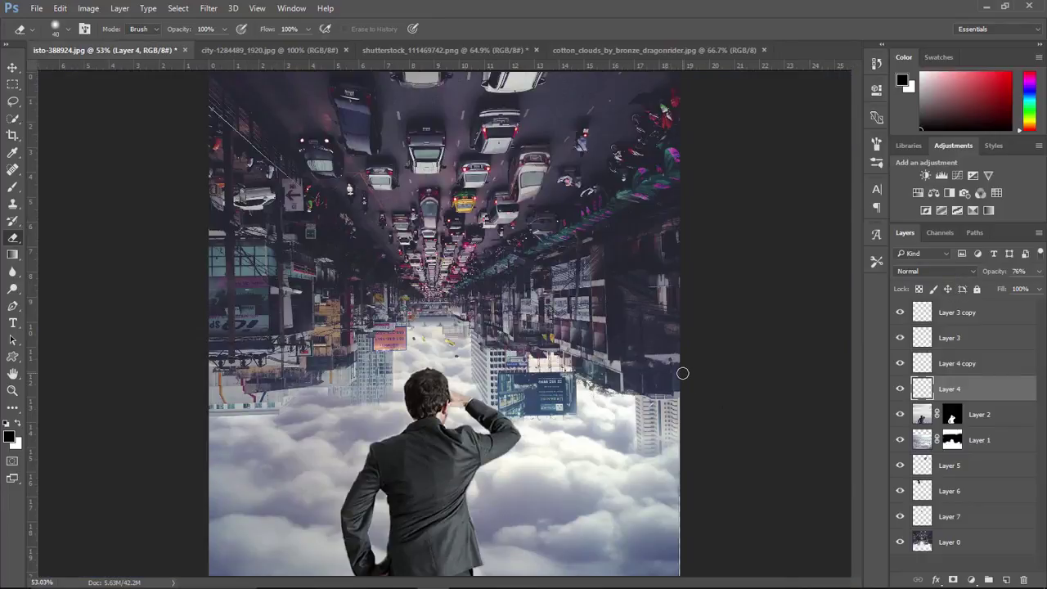
{"action": "key", "text": "v"}
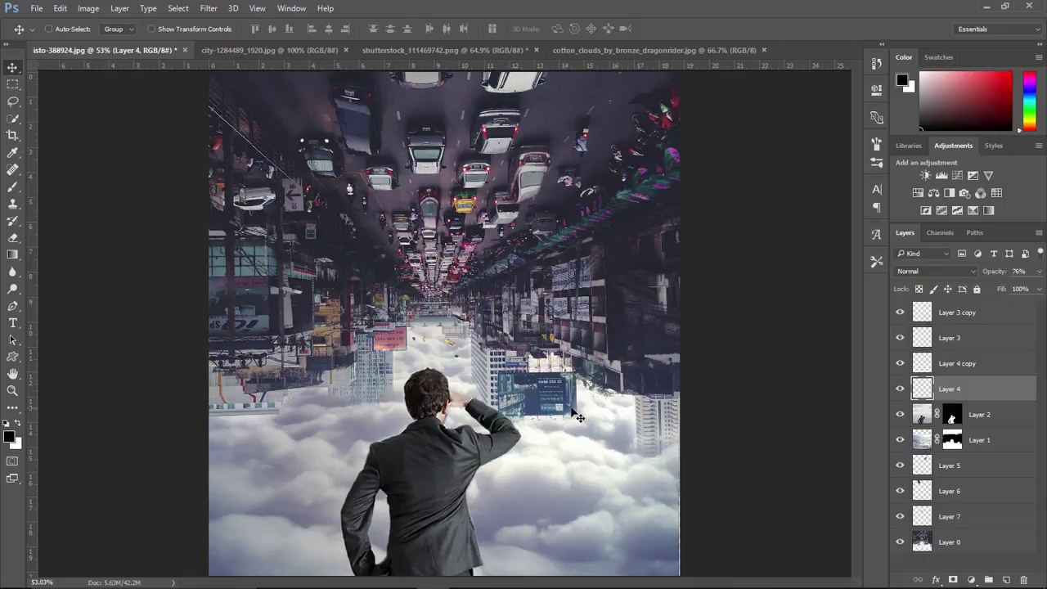
{"action": "key", "text": "ctrl+shift+alt+e"}
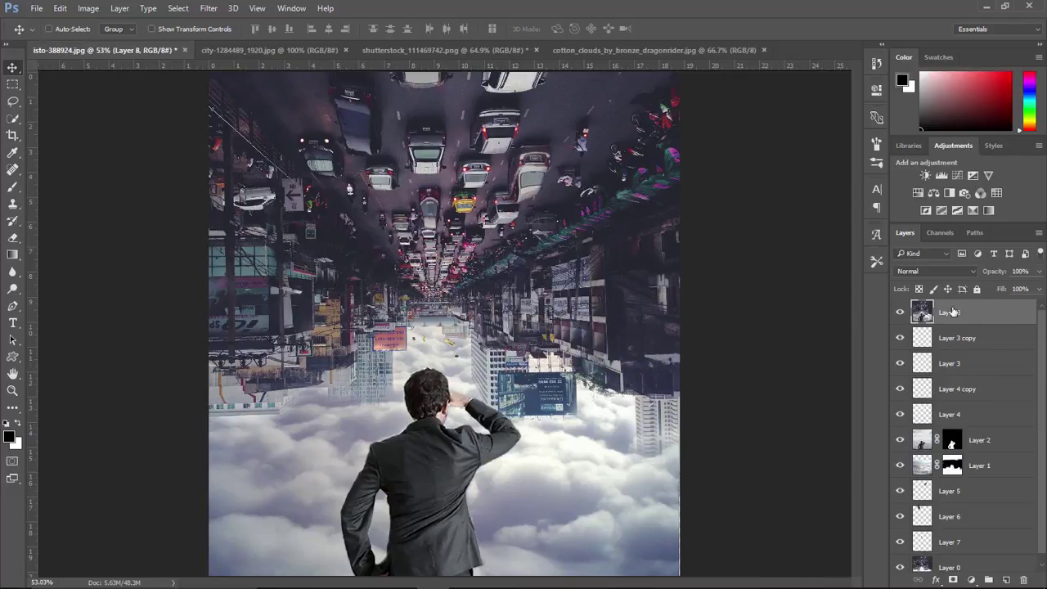
Start a Color Lookup adjustment on the merged layer and preview 3DLUT files from DropBlues.3DL through Fuji F125 Kodak 2395 (by Adobe).cube.
{"action": "left_click", "coordinate": [88, 10]}
{"action": "mouse_move", "coordinate": [119, 45]}
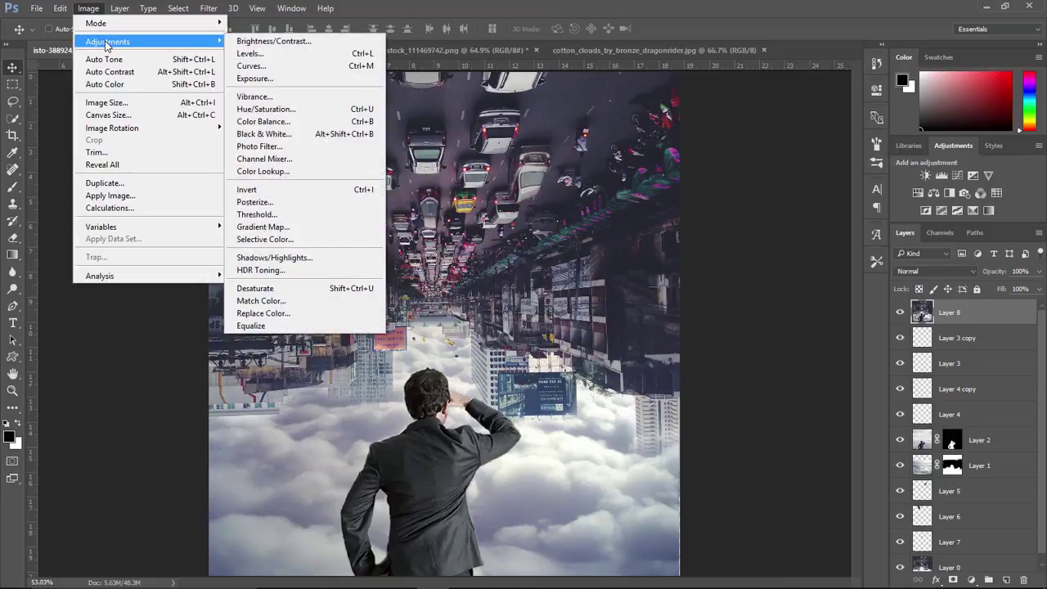
{"action": "left_click", "coordinate": [262, 171]}
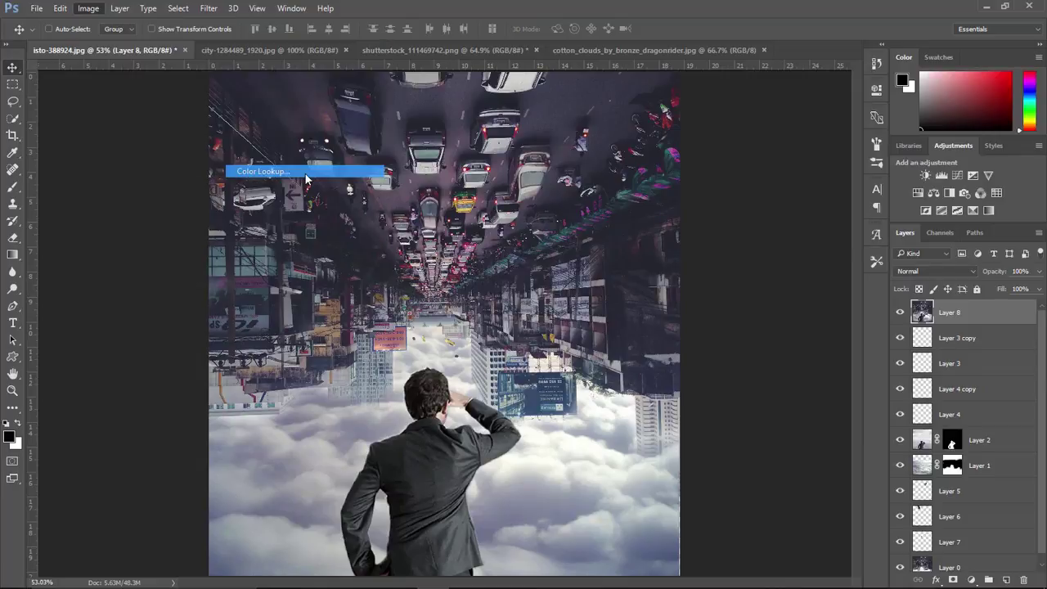
{"action": "left_click", "coordinate": [753, 97]}
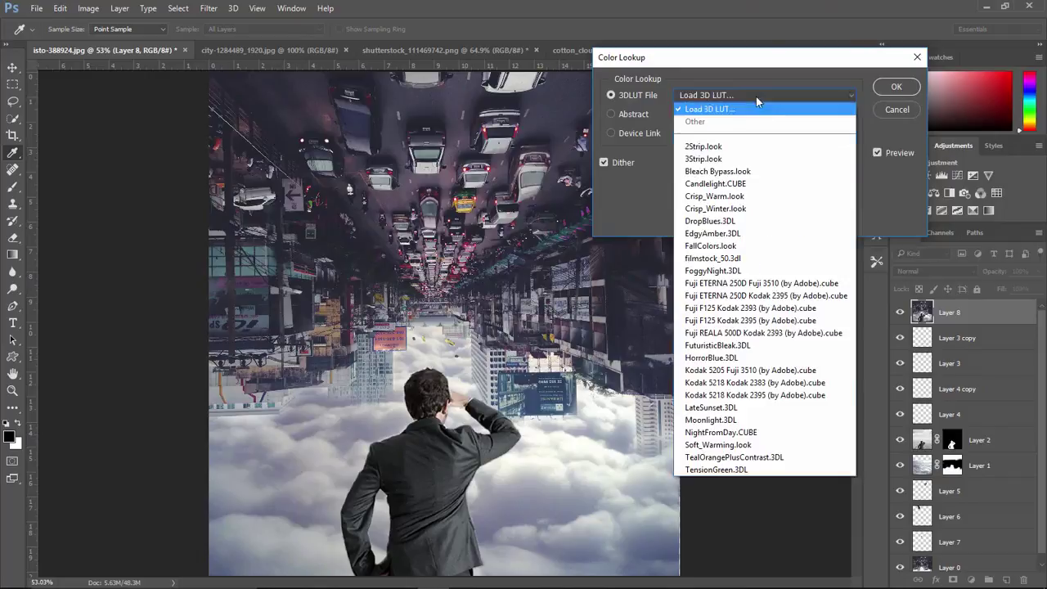
{"action": "left_click", "coordinate": [757, 213]}
{"action": "key", "text": "Down"}
{"action": "key", "text": "Down"}
{"action": "key", "text": "Down"}
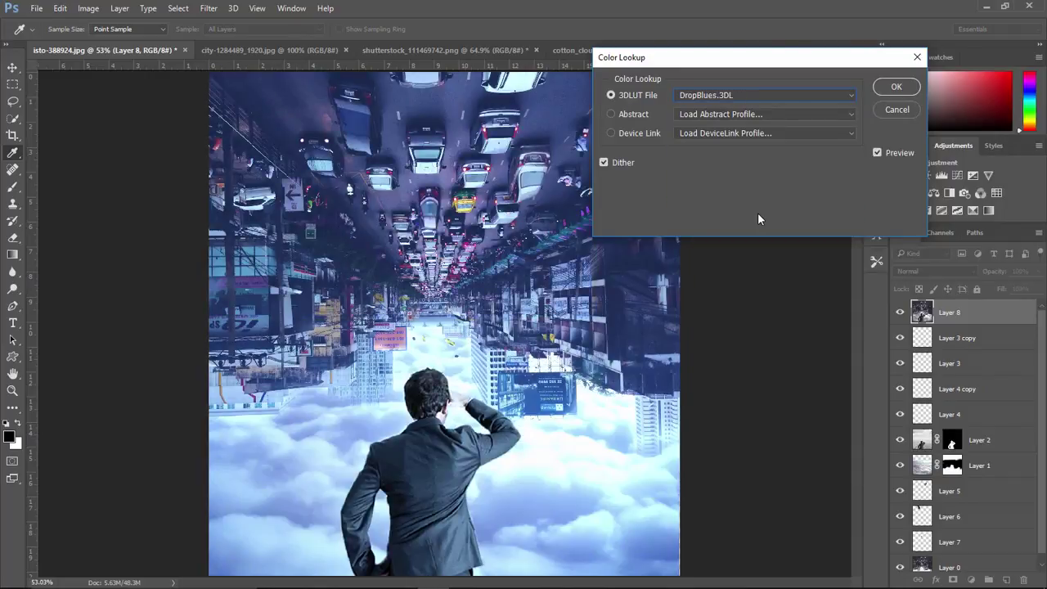
{"action": "key", "text": "Down"}
{"action": "key", "text": "Down"}
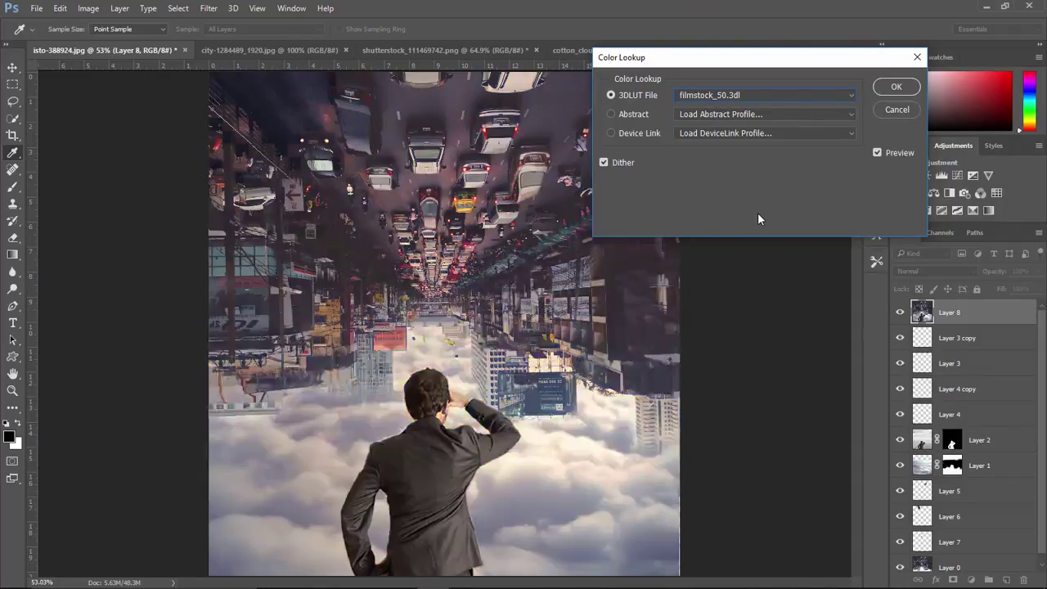
{"action": "key", "text": "Down"}
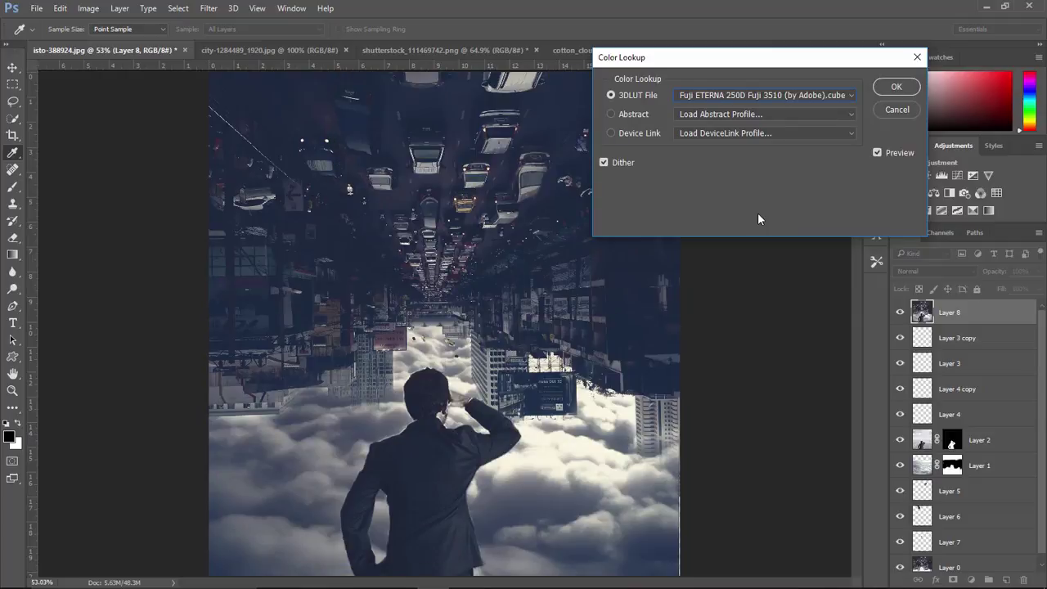
{"action": "key", "text": "Down"}
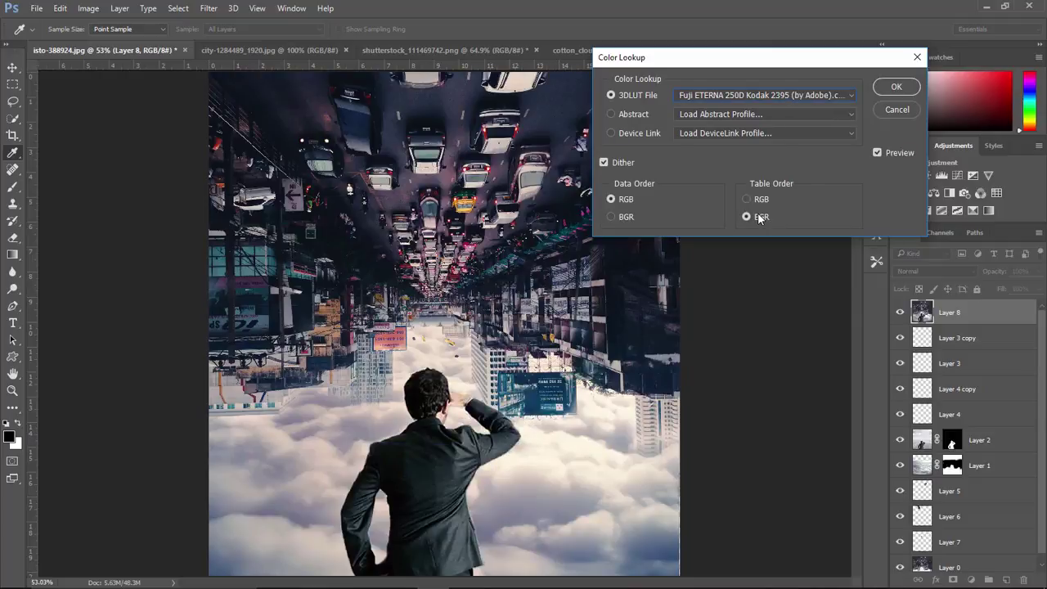
{"action": "key", "text": "Down"}
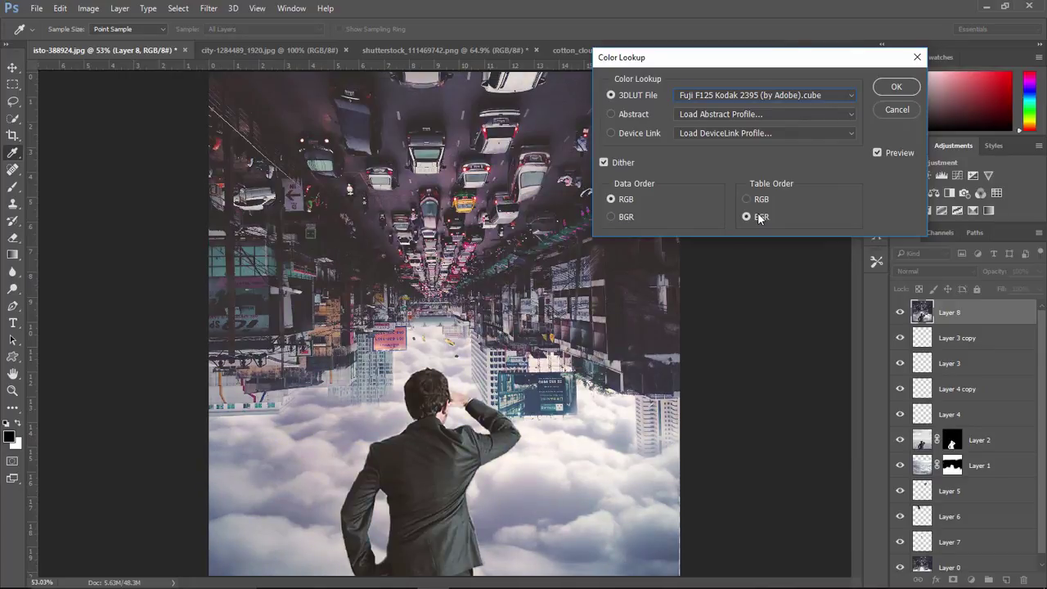
Apply the FuturisticBleak.3DL color lookup and lower the merged layer's opacity to 52%.
{"action": "left_click", "coordinate": [742, 96]}
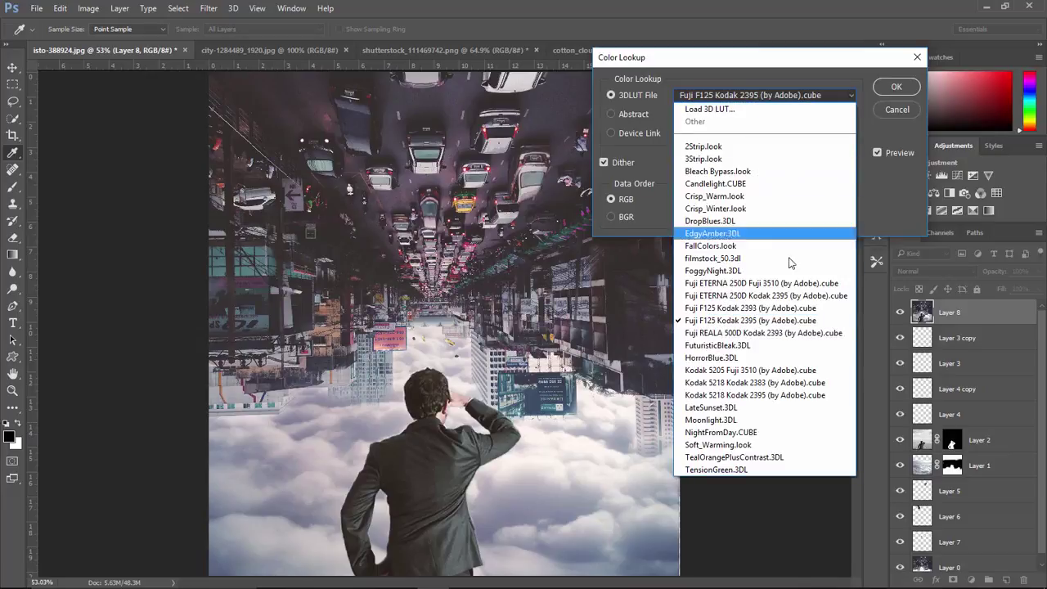
{"action": "left_click", "coordinate": [788, 347]}
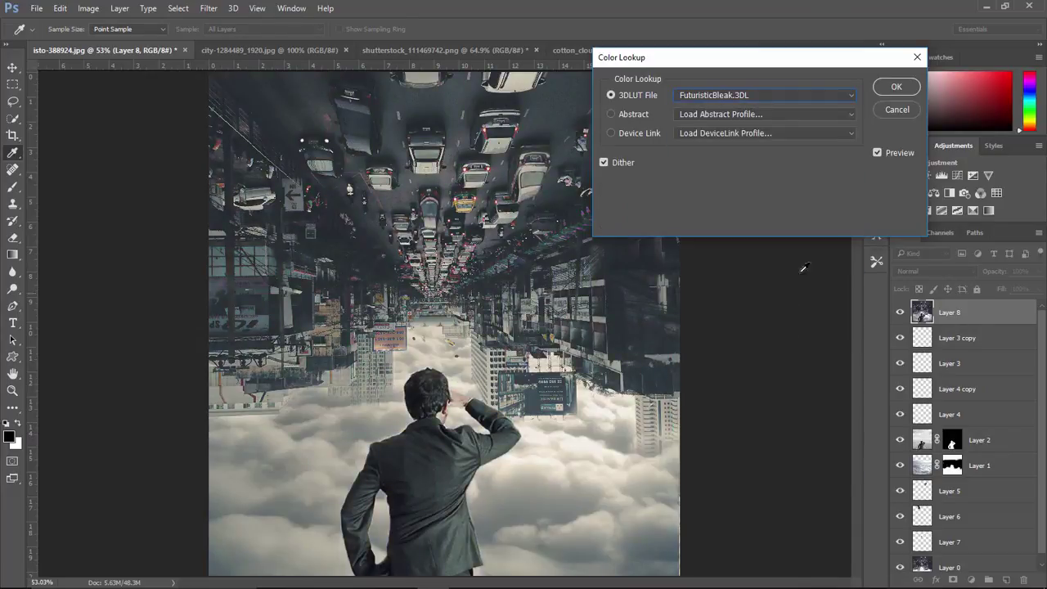
{"action": "left_click", "coordinate": [882, 90]}
{"action": "left_click_drag", "start_coordinate": [998, 277], "coordinate": [965, 276]}
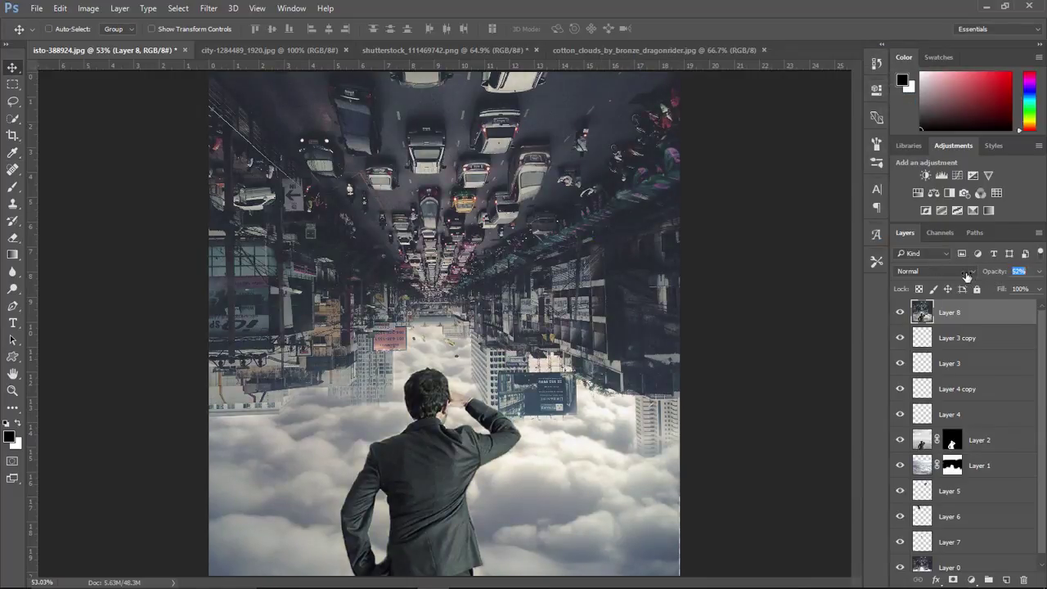